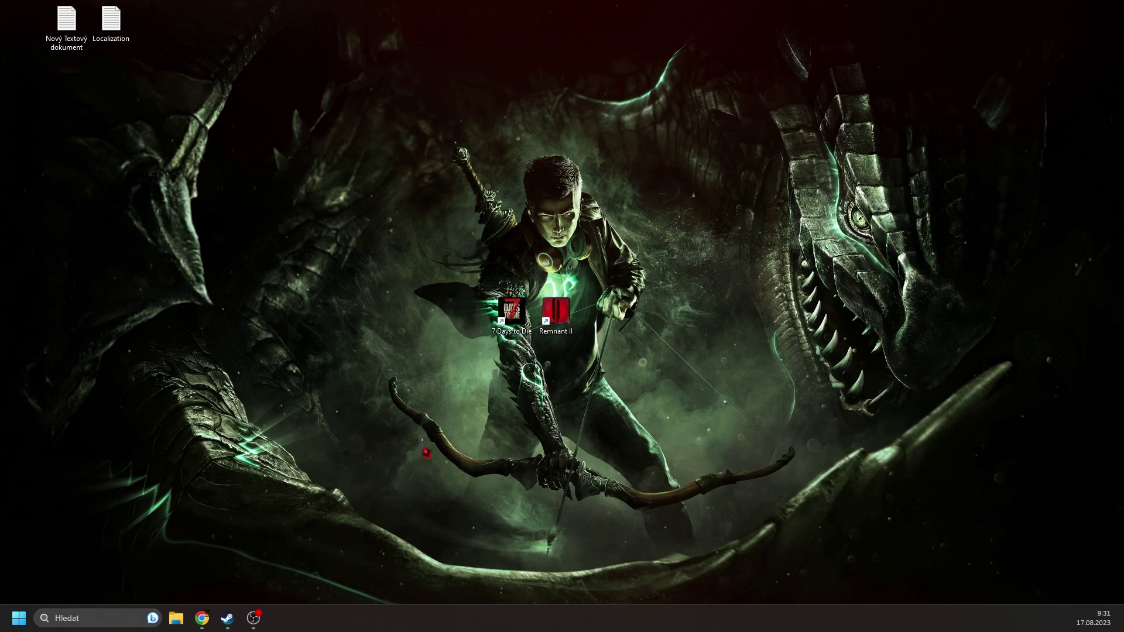
# Switch to Chrome and look at the Alpha 21 mods site, returning to the 7 Days to Die page on Nexus Mods.
pyautogui.click(202, 617)
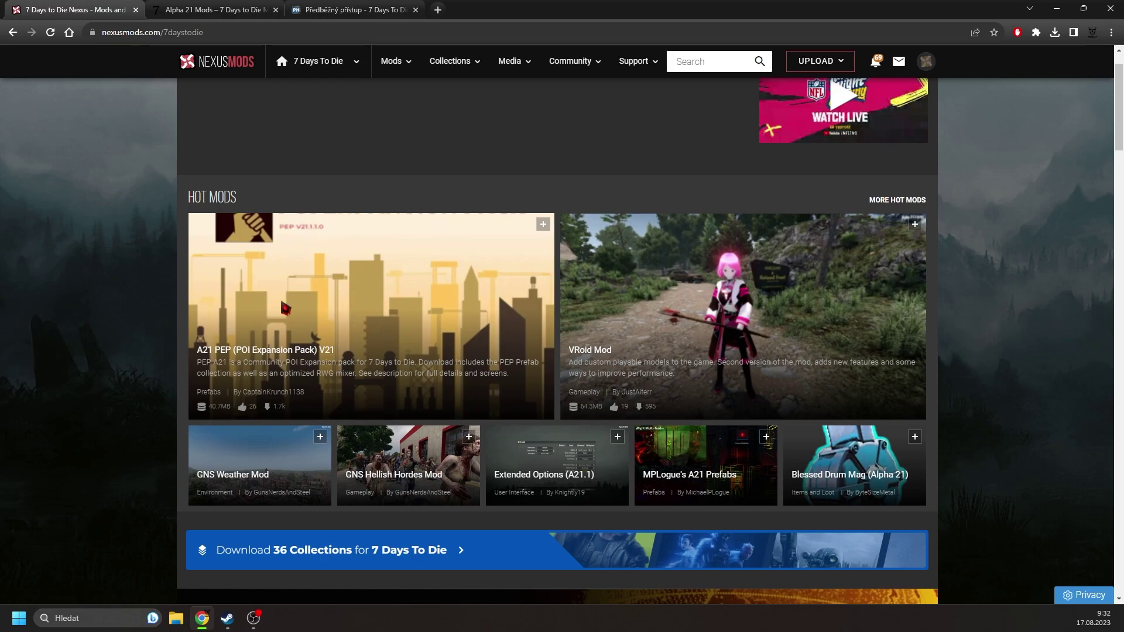
pyautogui.click(206, 13)
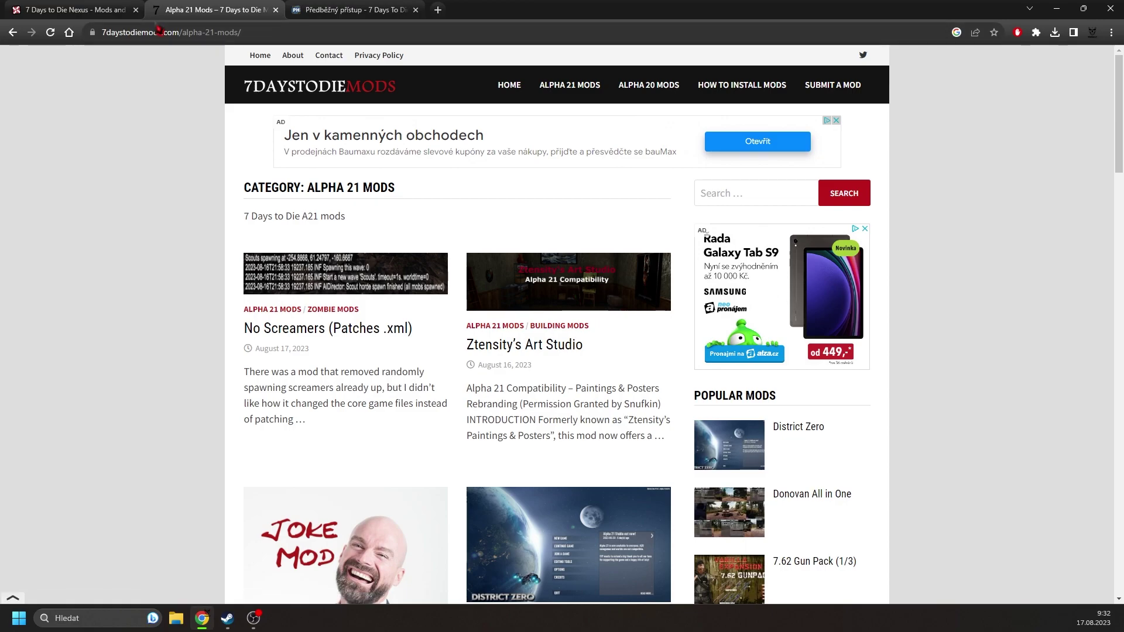
pyautogui.click(101, 12)
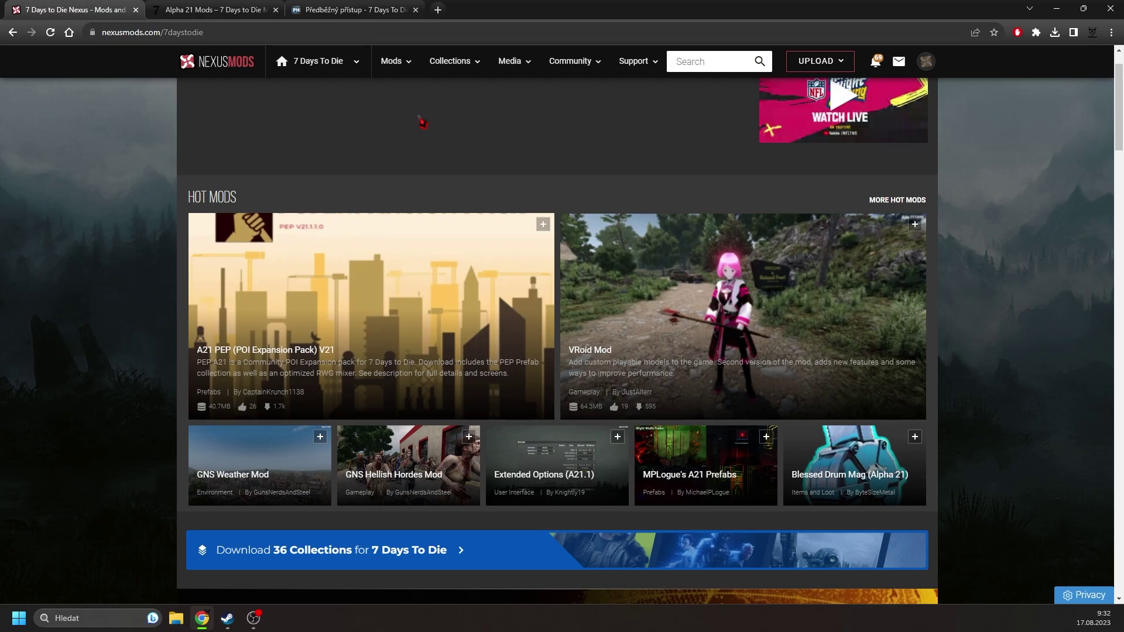
# Check the game selector, the account menu and the page address on the 7 Days to Die Nexus Mods page.
pyautogui.click(358, 64)
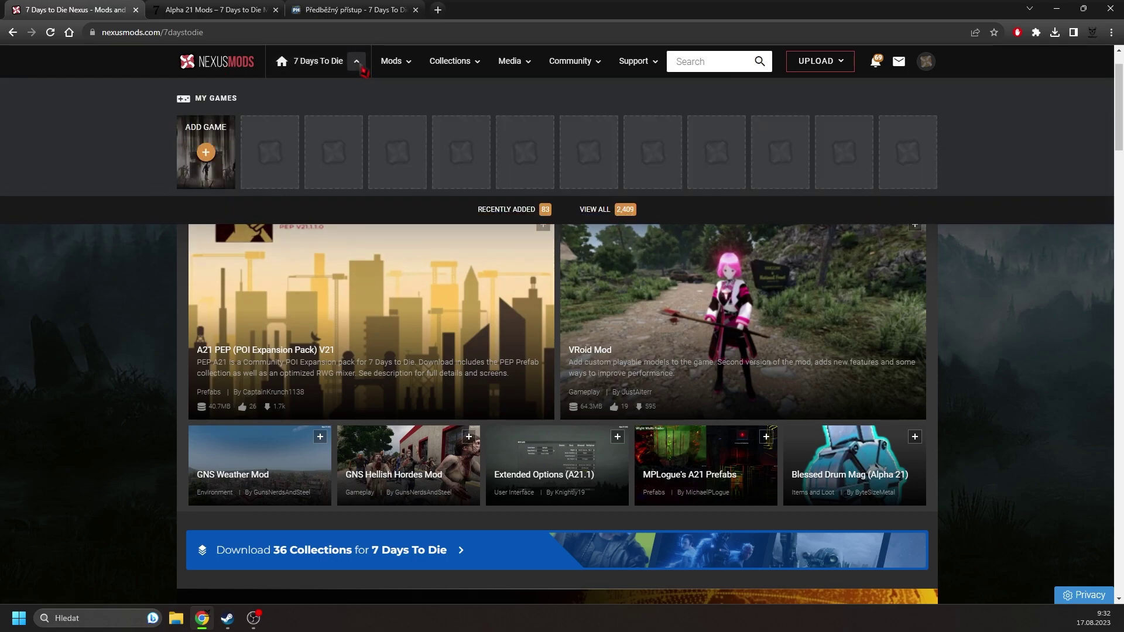
pyautogui.click(360, 69)
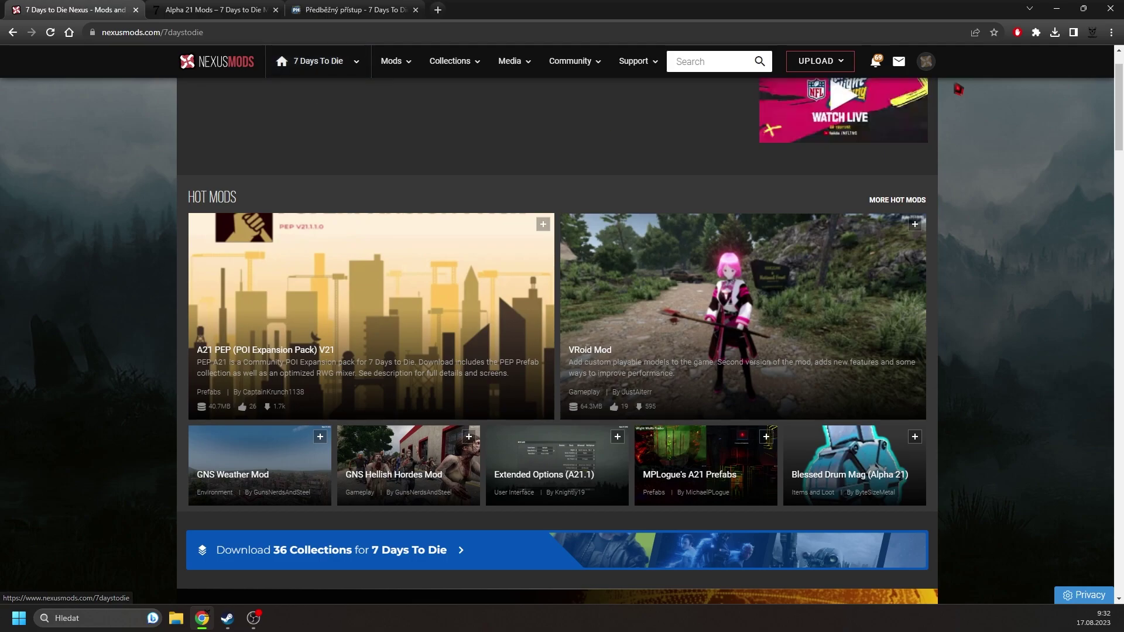
pyautogui.click(925, 61)
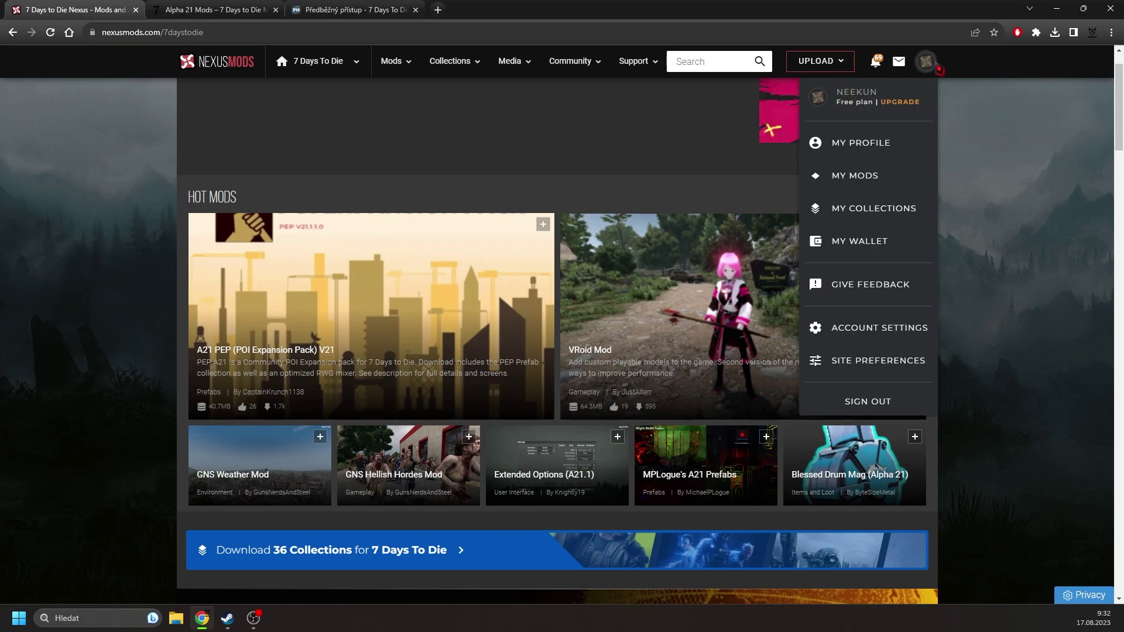
pyautogui.click(930, 70)
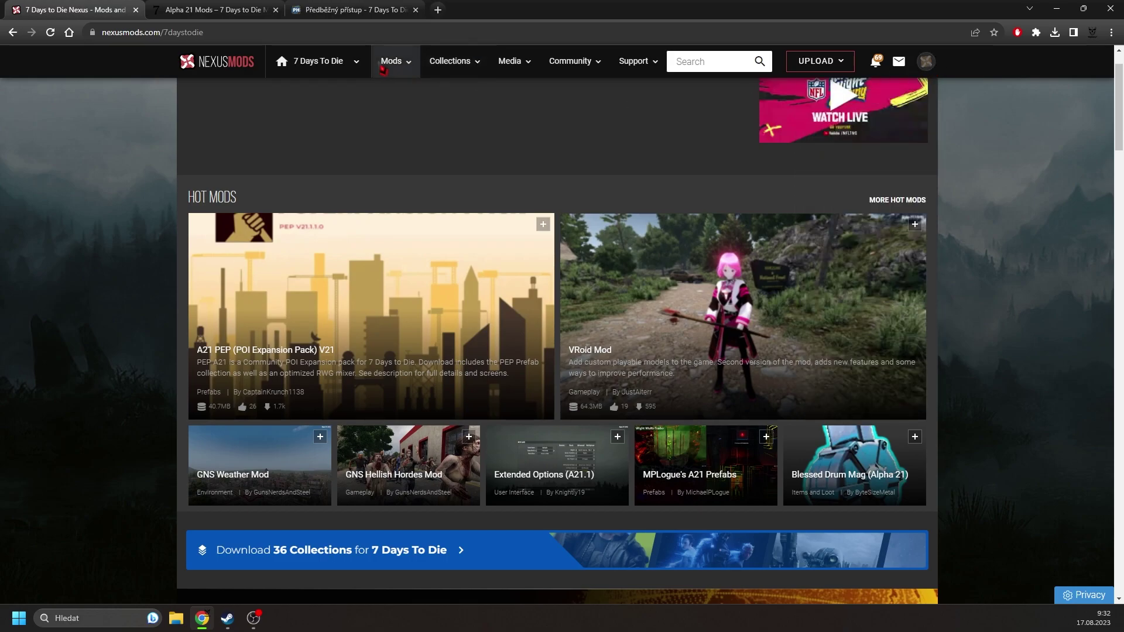
pyautogui.click(356, 61)
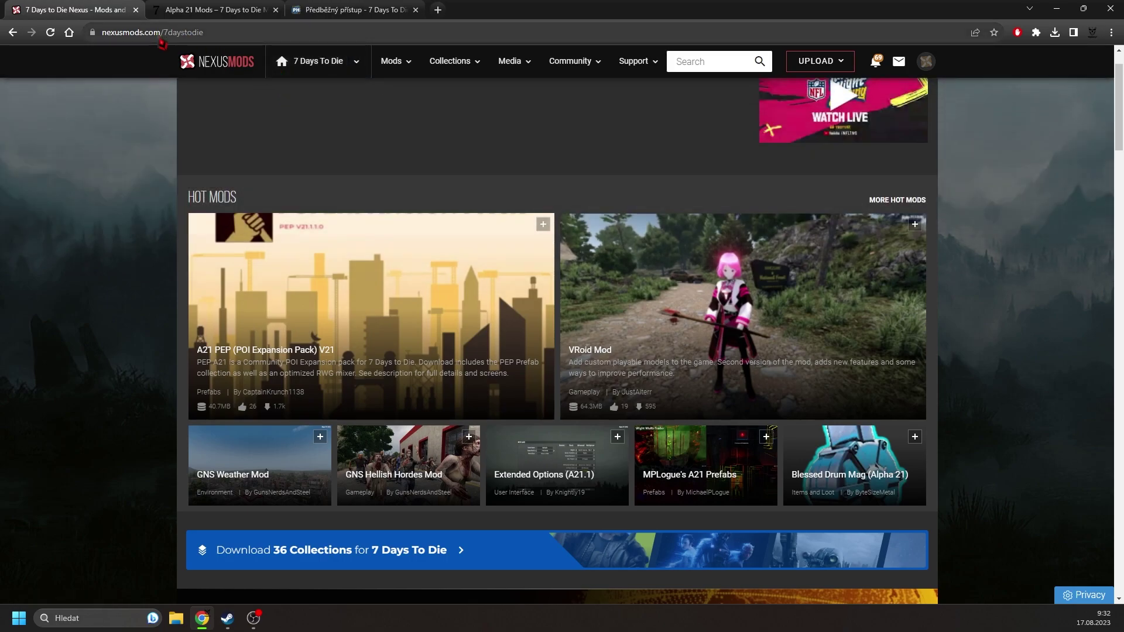
pyautogui.click(223, 34)
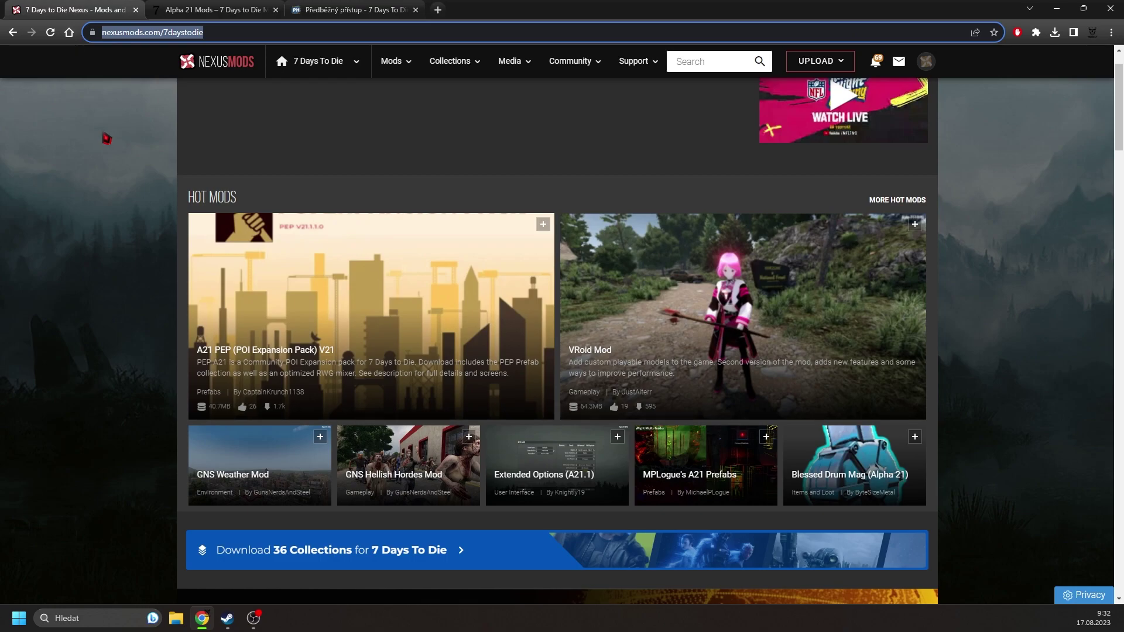
# Browse the More Mods listings by this week's, 30-day popular, all-time popular, trending, random and today's mods.
pyautogui.scroll(-9, 191, 244)
pyautogui.scroll(4, 193, 272)
pyautogui.scroll(7, 193, 271)
pyautogui.scroll(-2, 139, 243)
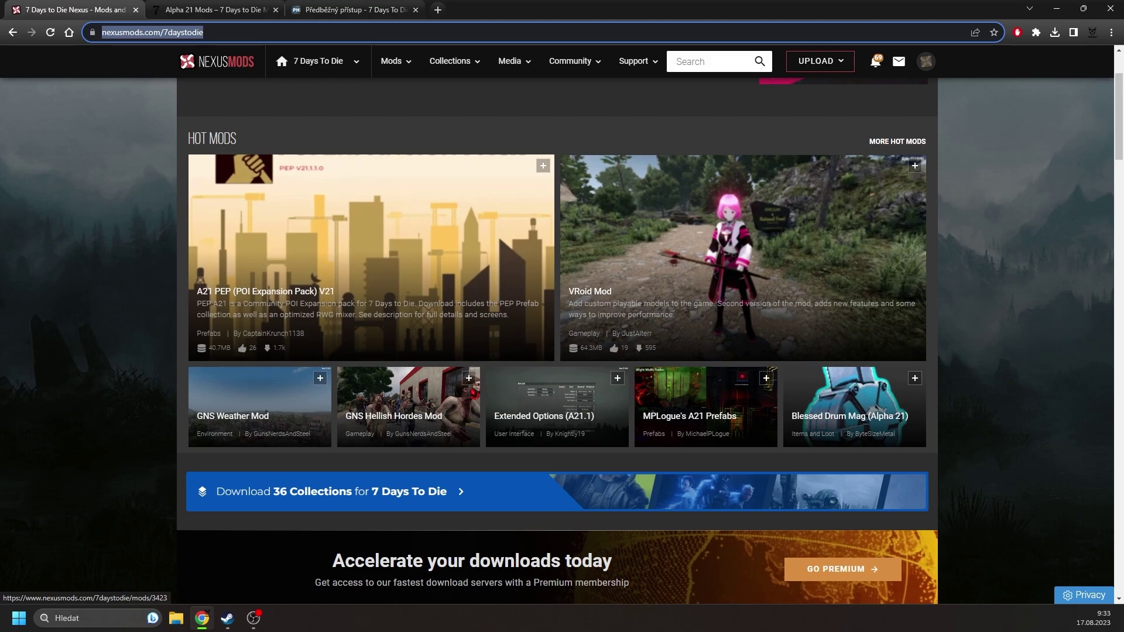
pyautogui.scroll(-14, 150, 326)
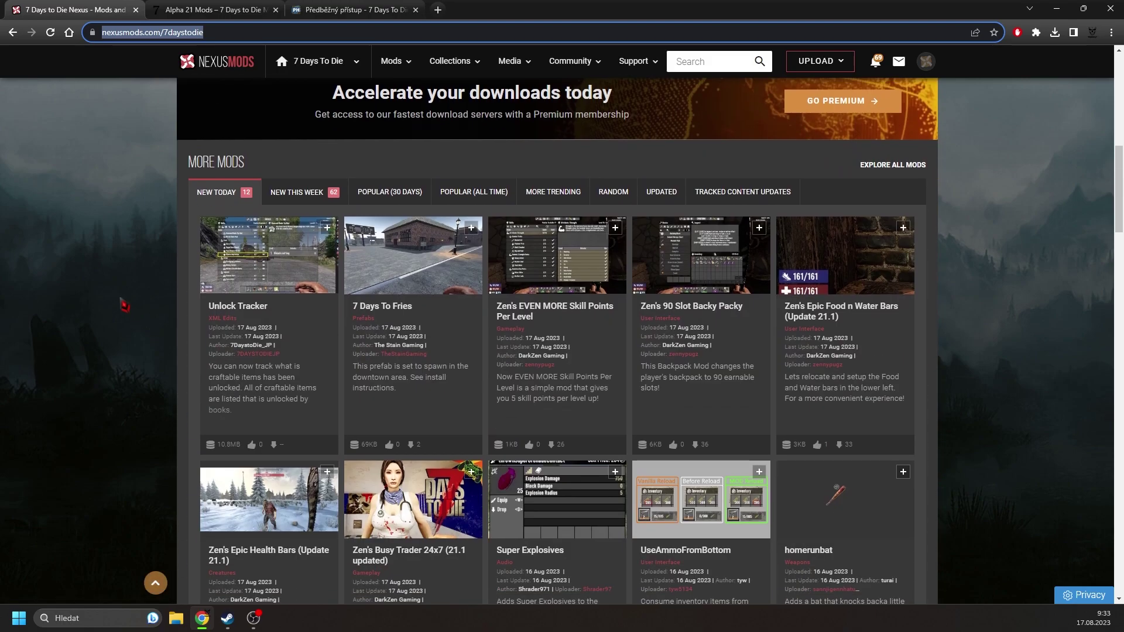
pyautogui.scroll(3, 101, 300)
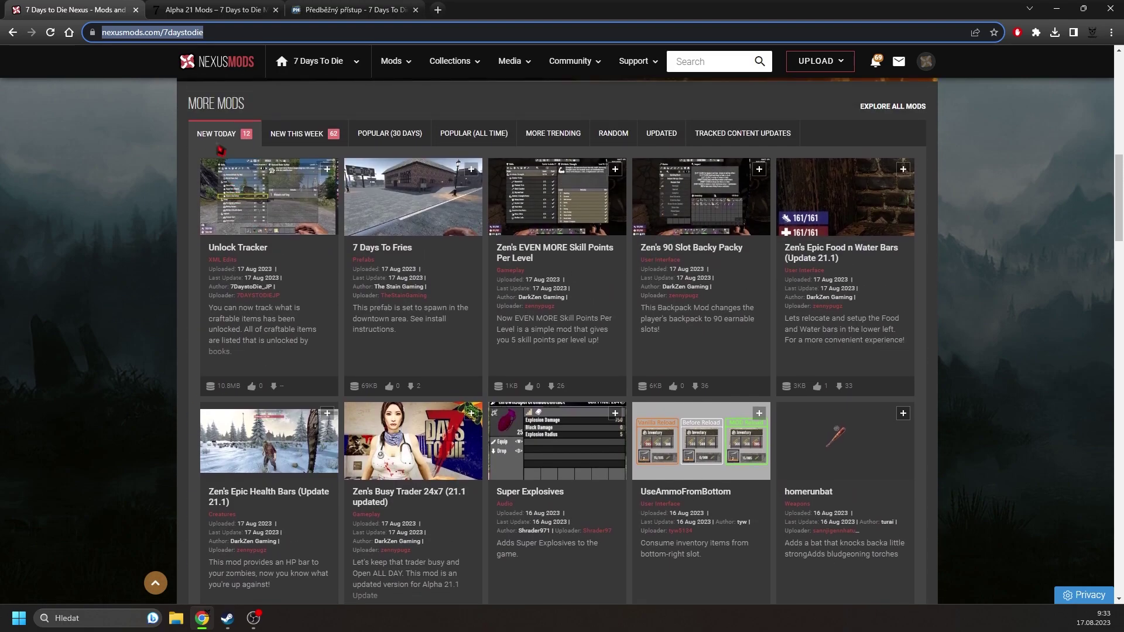
pyautogui.click(321, 141)
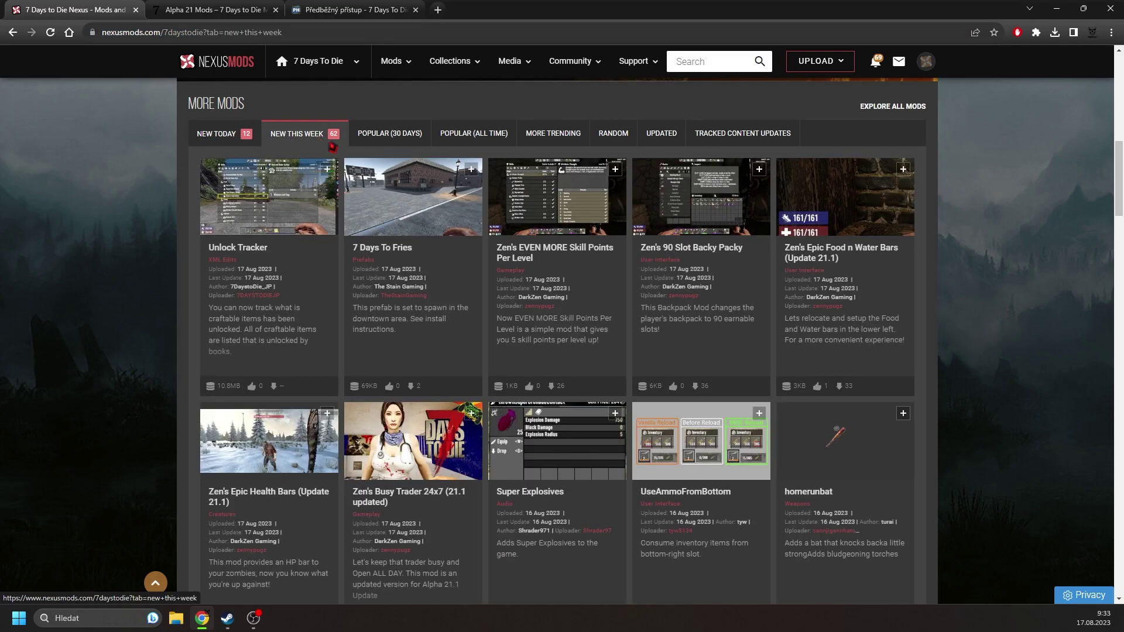
pyautogui.click(390, 138)
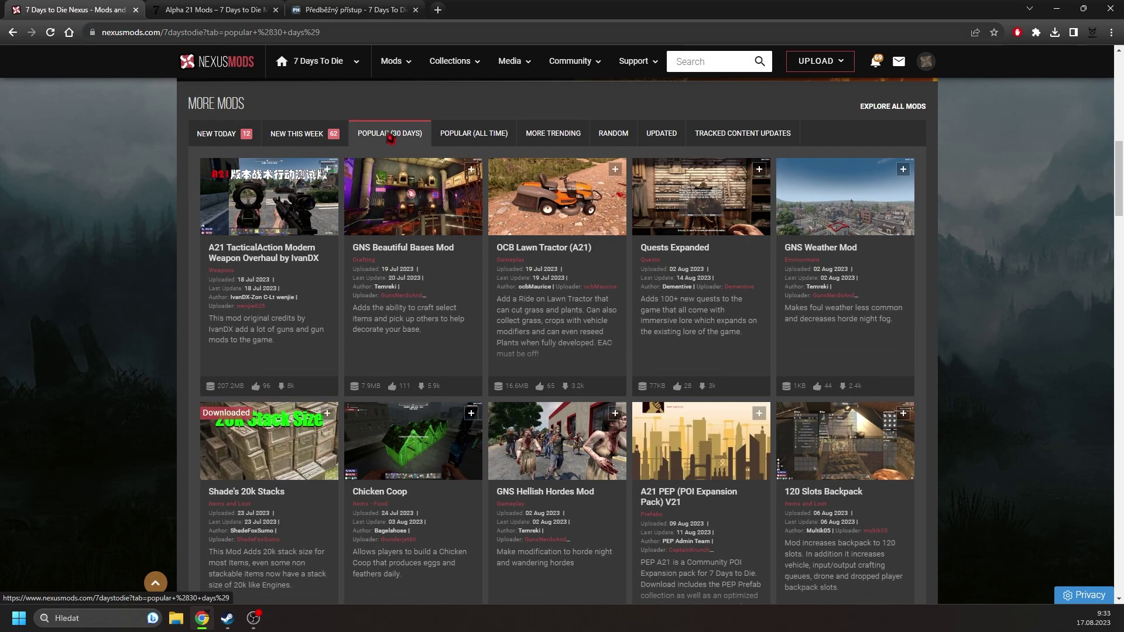
pyautogui.click(481, 138)
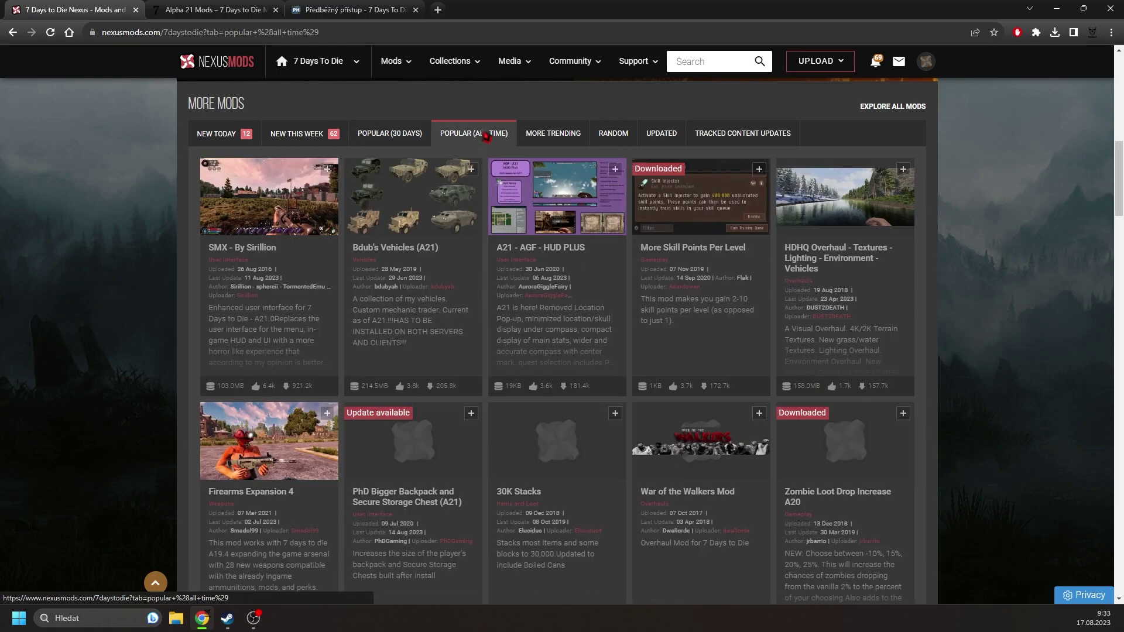
pyautogui.click(553, 141)
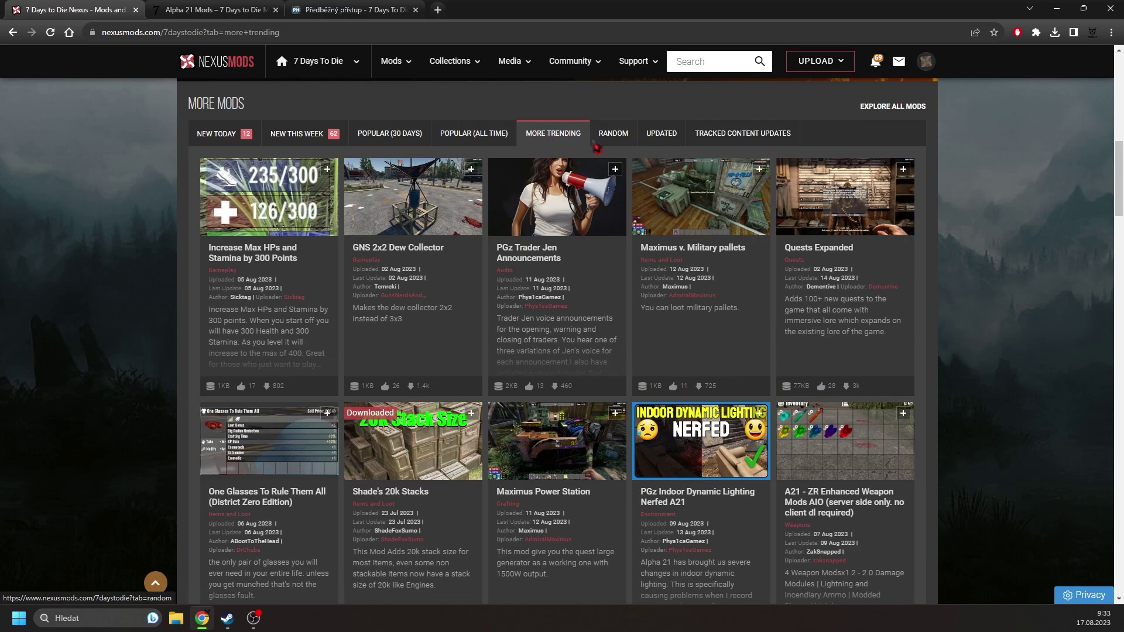
pyautogui.click(613, 134)
pyautogui.click(240, 134)
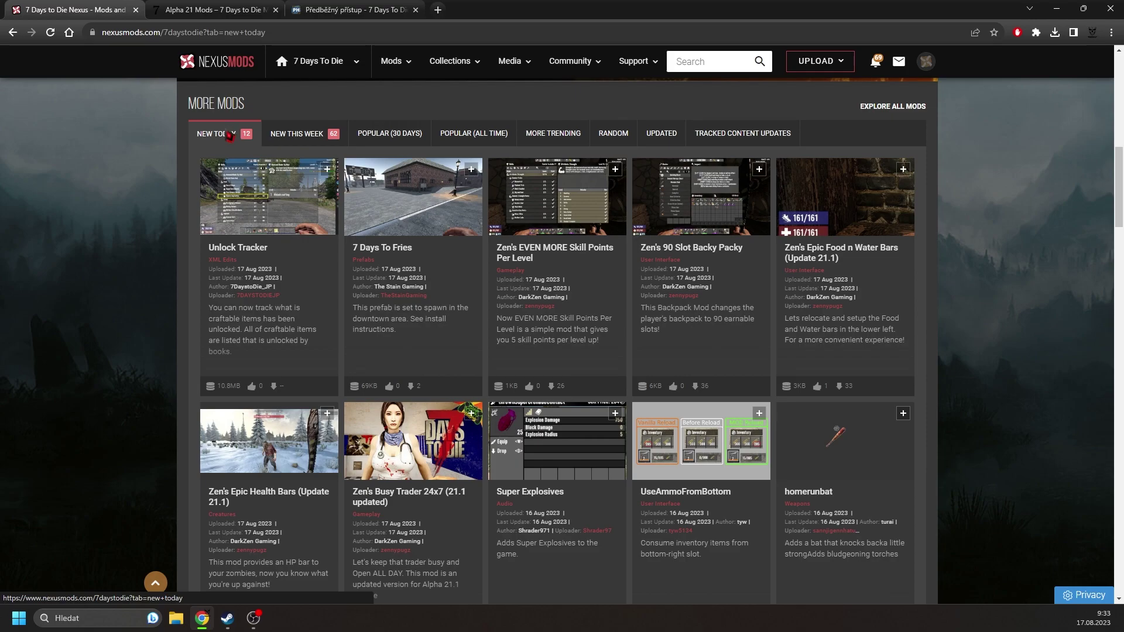
pyautogui.scroll(3, 230, 135)
pyautogui.click(690, 63)
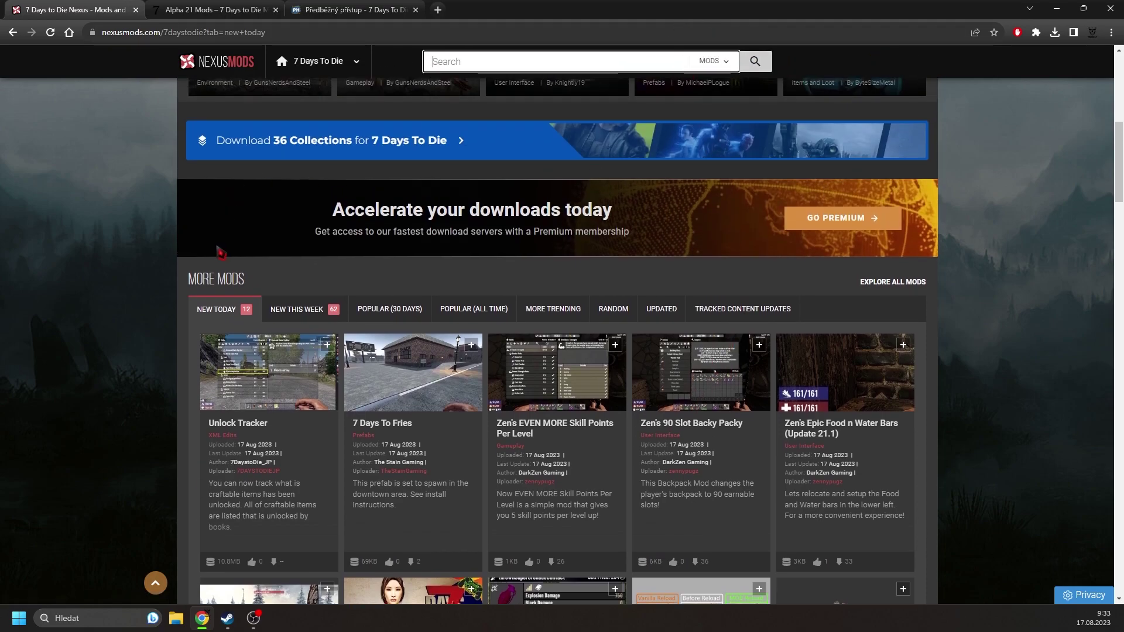
pyautogui.click(359, 269)
pyautogui.scroll(-6, 359, 269)
pyautogui.scroll(5, 359, 275)
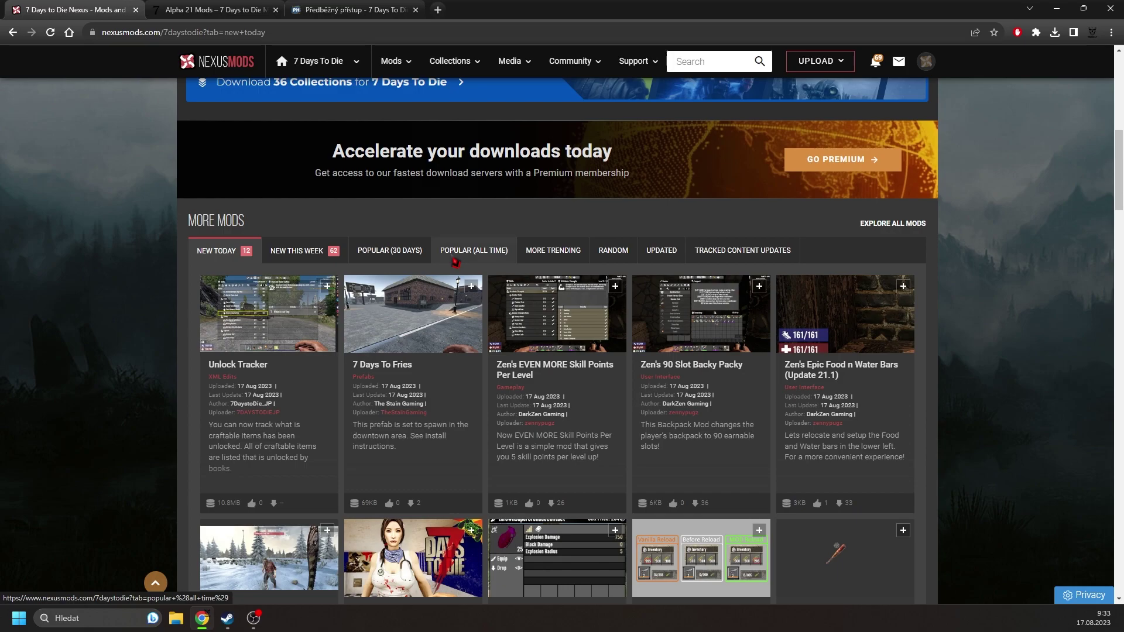
# List the all-time popular mods and check the update dates and the A21 version tag in their entries.
pyautogui.click(490, 253)
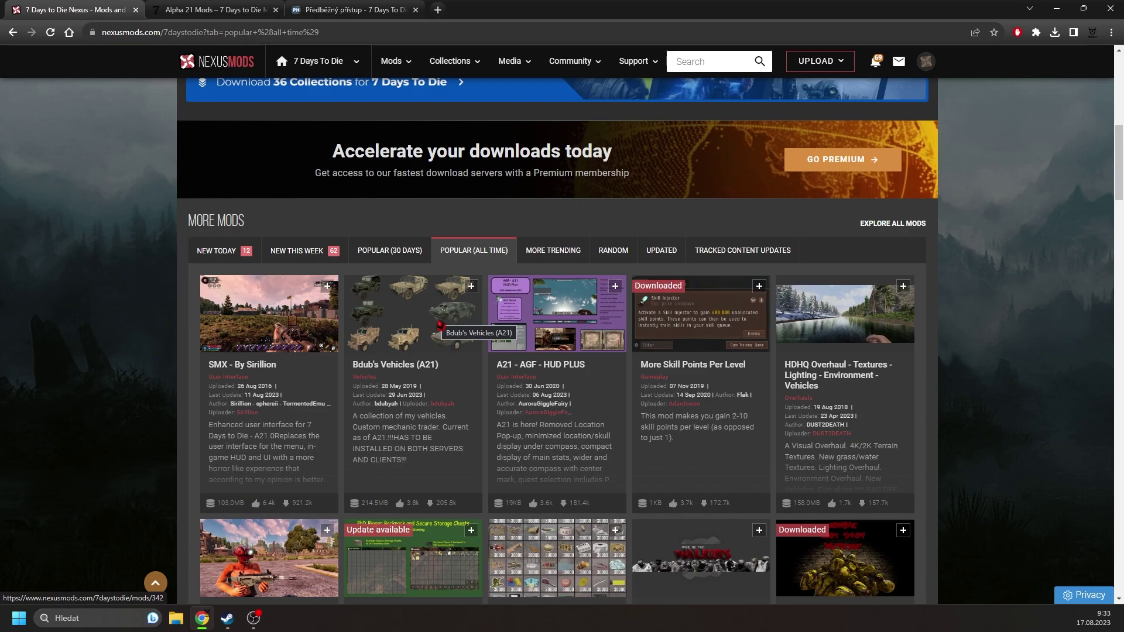
pyautogui.scroll(-3, 441, 326)
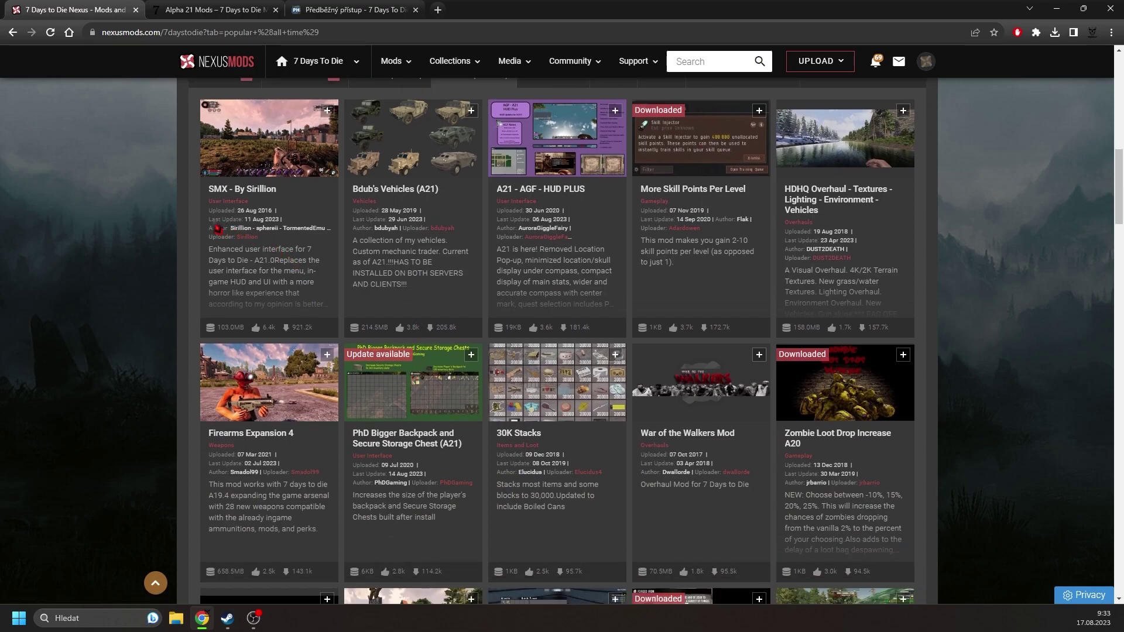
pyautogui.moveTo(212, 223); pyautogui.dragTo(297, 226)
pyautogui.tripleClick(283, 226)
pyautogui.click(423, 190)
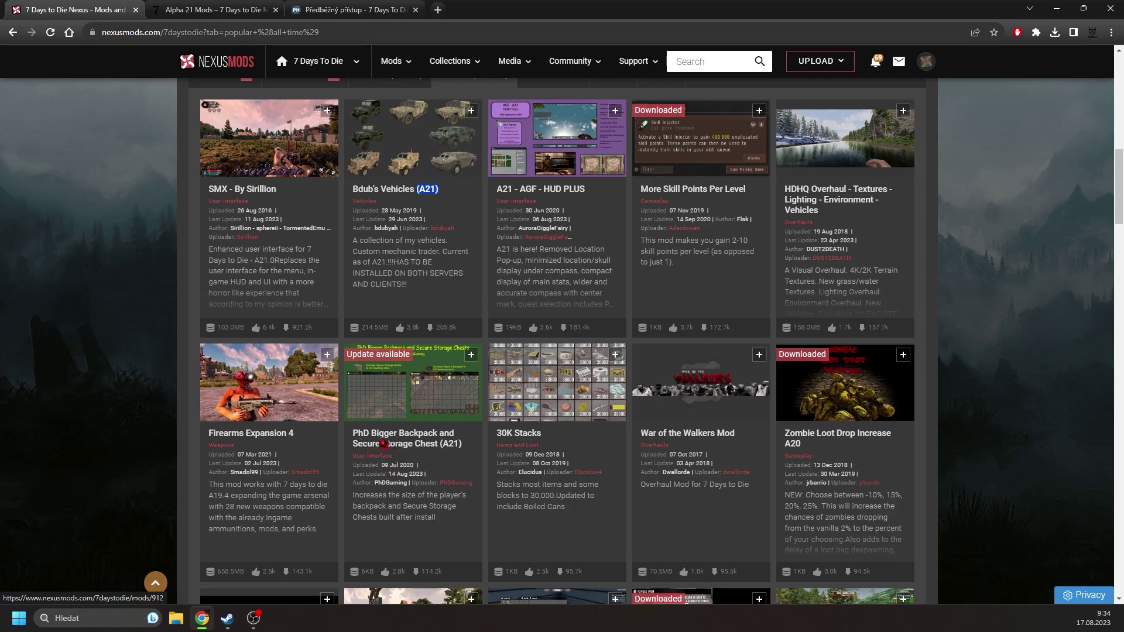
# Open the PhD Bigger Backpack and Secure Storage Chest (A21) mod from the popular list.
pyautogui.moveTo(373, 363)
pyautogui.scroll(4, 448, 469)
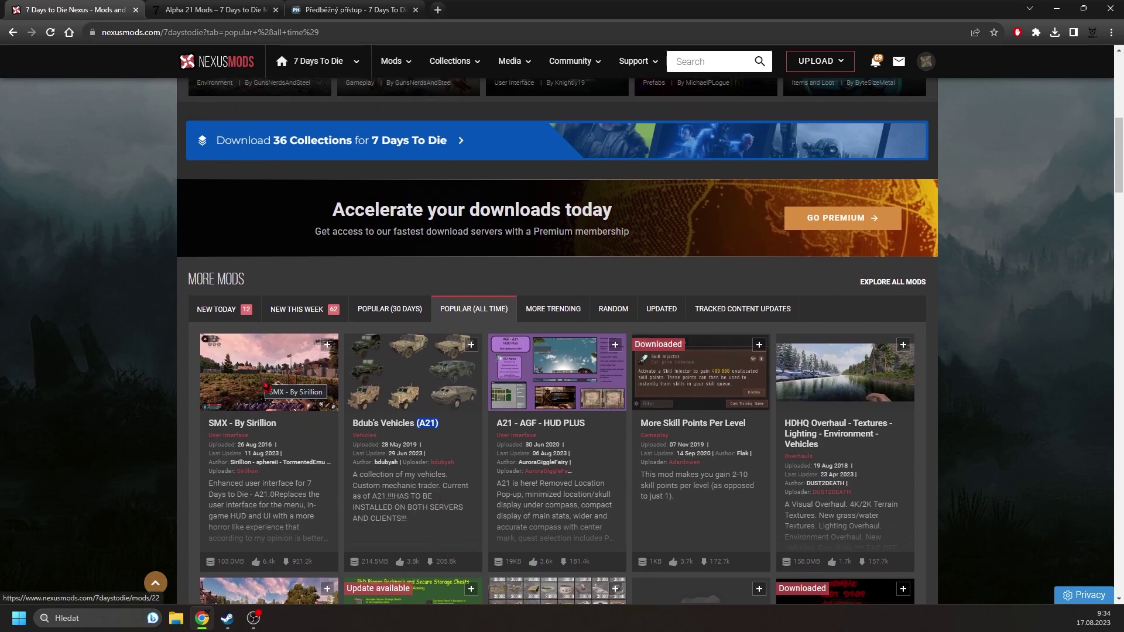
pyautogui.scroll(-4, 262, 384)
pyautogui.click(426, 404)
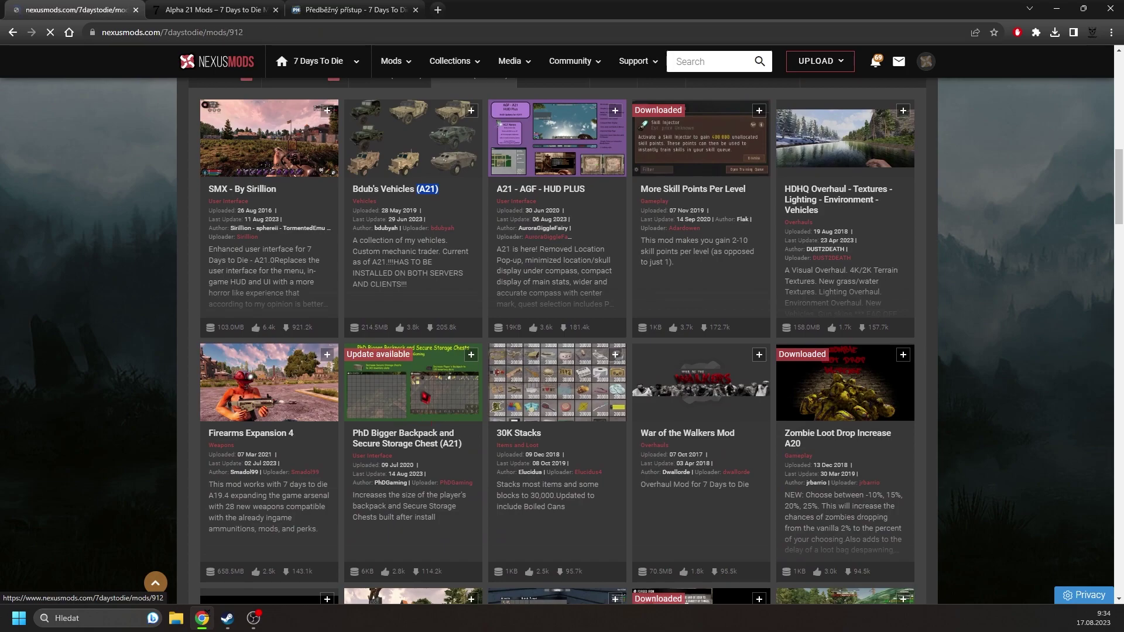
# Read the mod's description, including its update notes, storage features, uninstall warning and manual installation instructions.
pyautogui.scroll(-5, 463, 351)
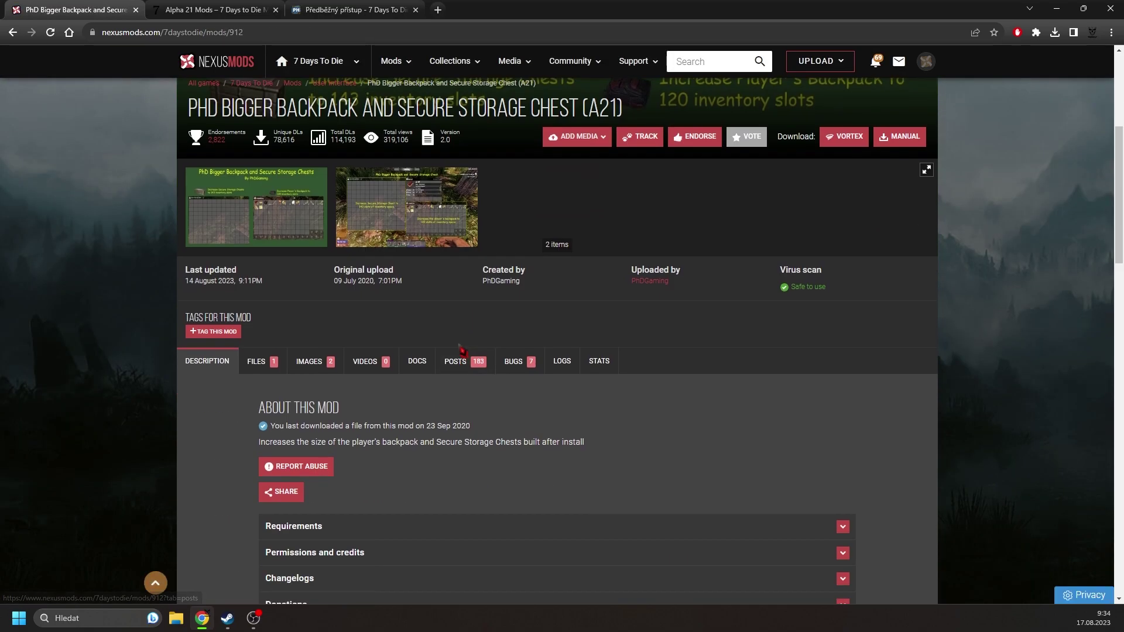
pyautogui.scroll(-6, 463, 352)
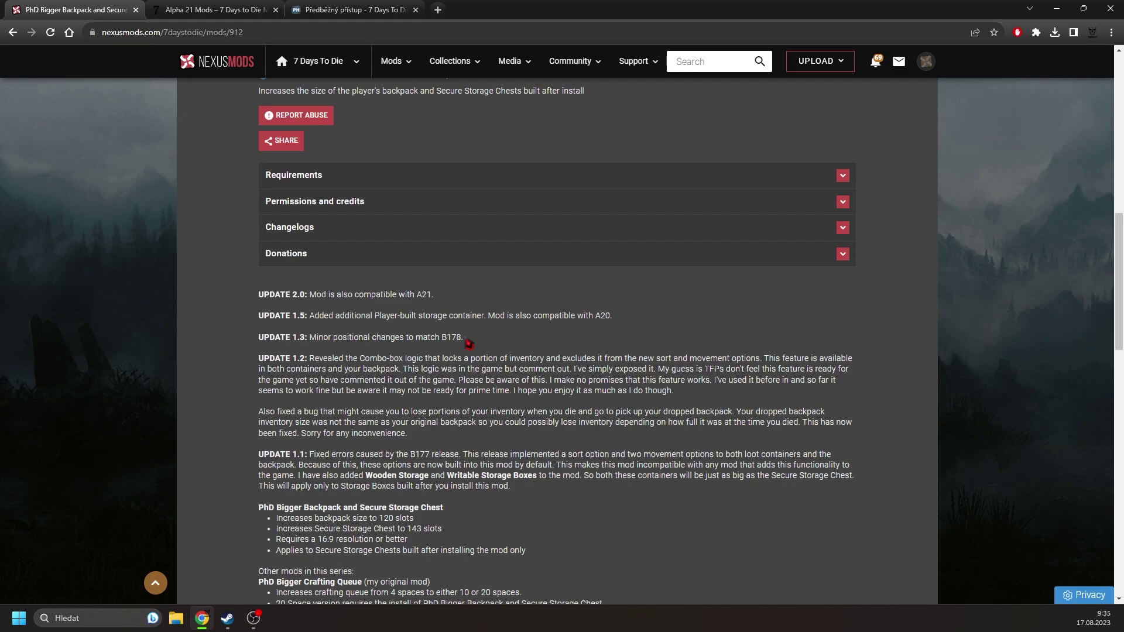
pyautogui.moveTo(260, 294); pyautogui.dragTo(442, 484)
pyautogui.scroll(-14, 443, 484)
pyautogui.scroll(8, 445, 474)
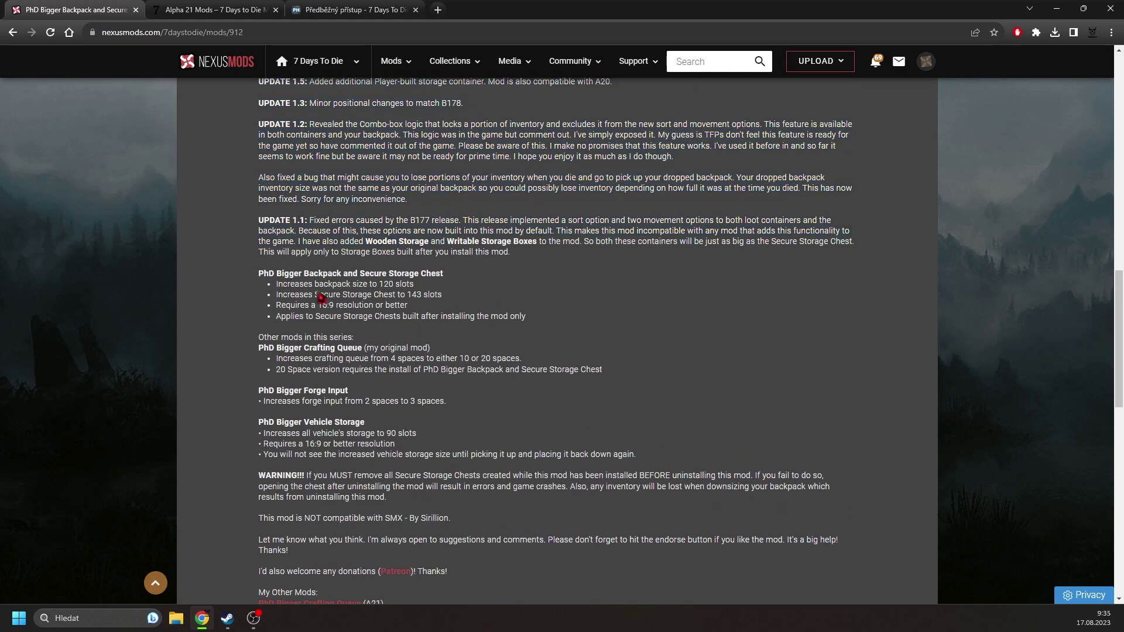
pyautogui.scroll(-5, 321, 298)
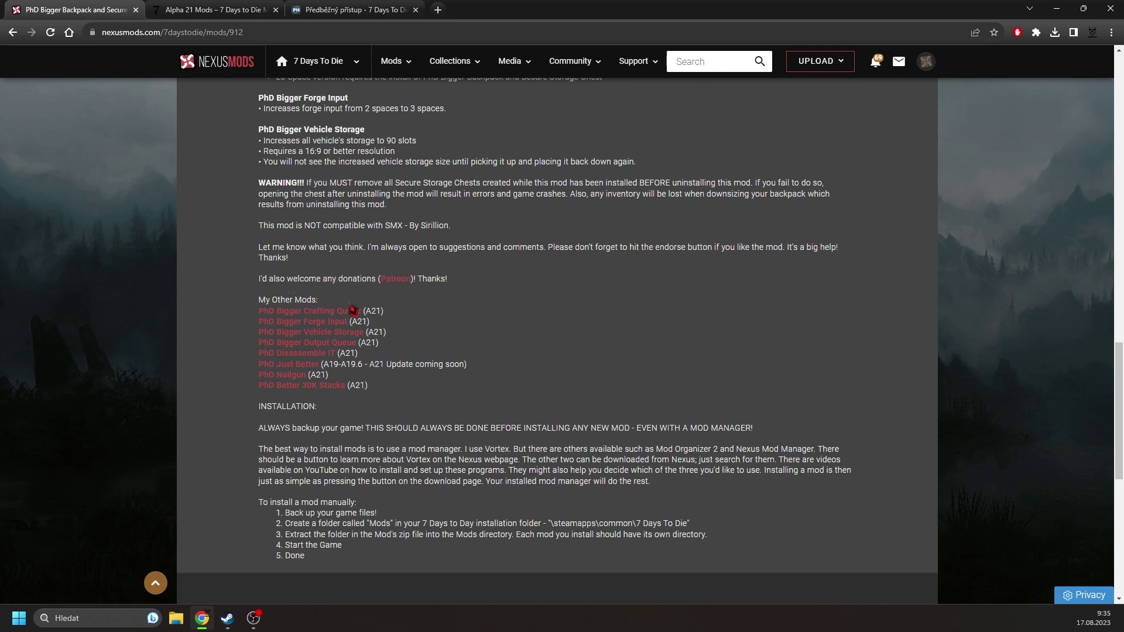
pyautogui.scroll(5, 348, 302)
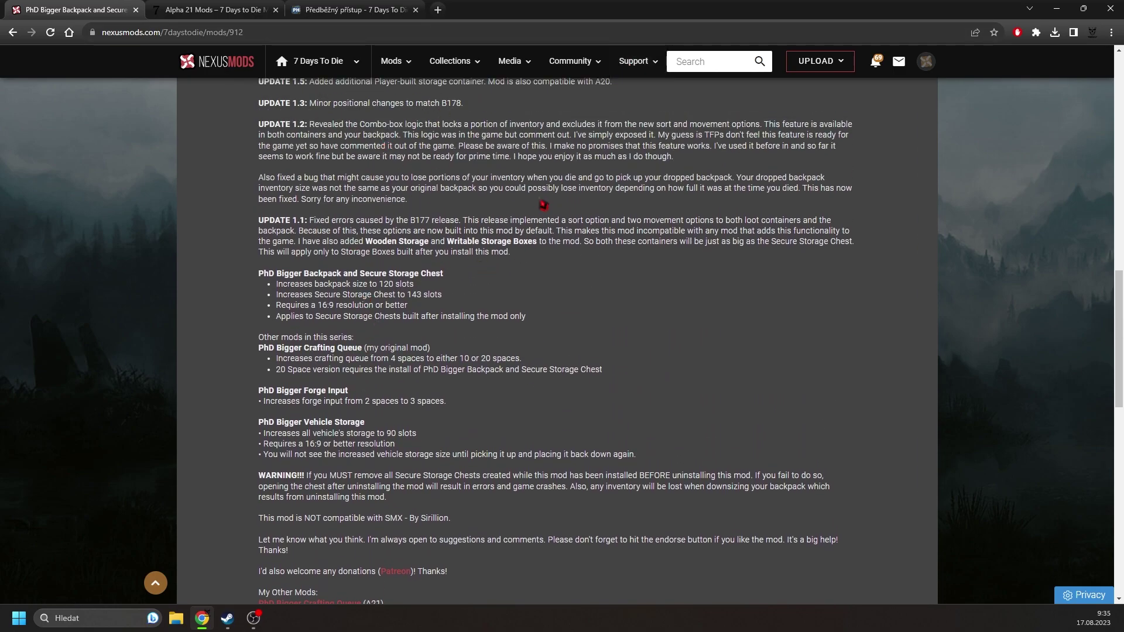
pyautogui.scroll(-3, 547, 208)
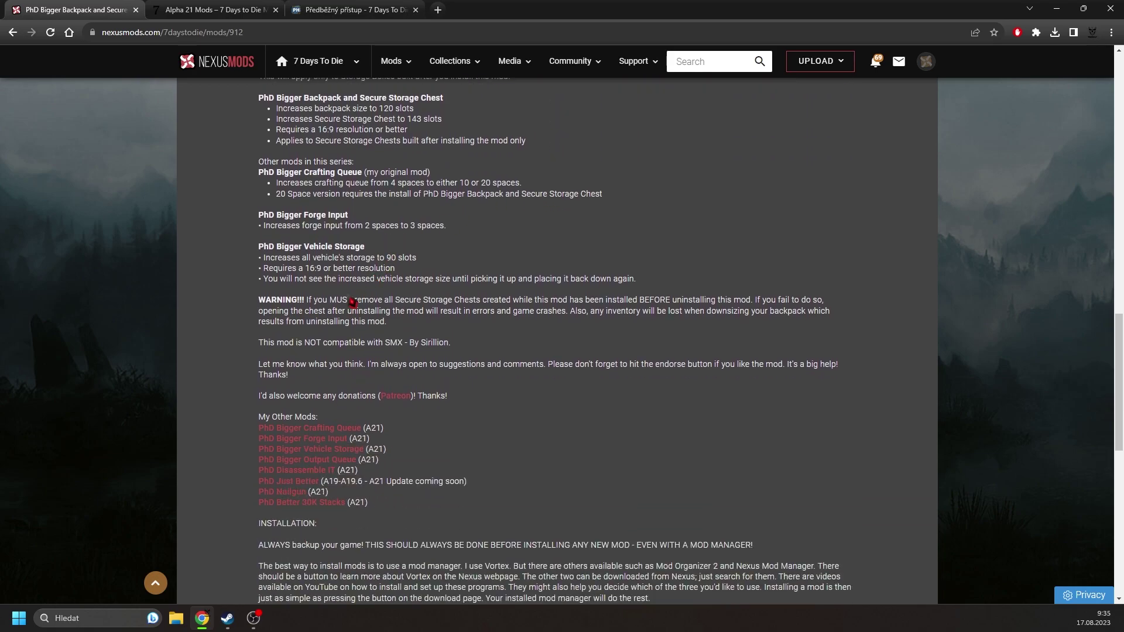
pyautogui.moveTo(258, 302); pyautogui.dragTo(392, 333)
pyautogui.scroll(-3, 336, 316)
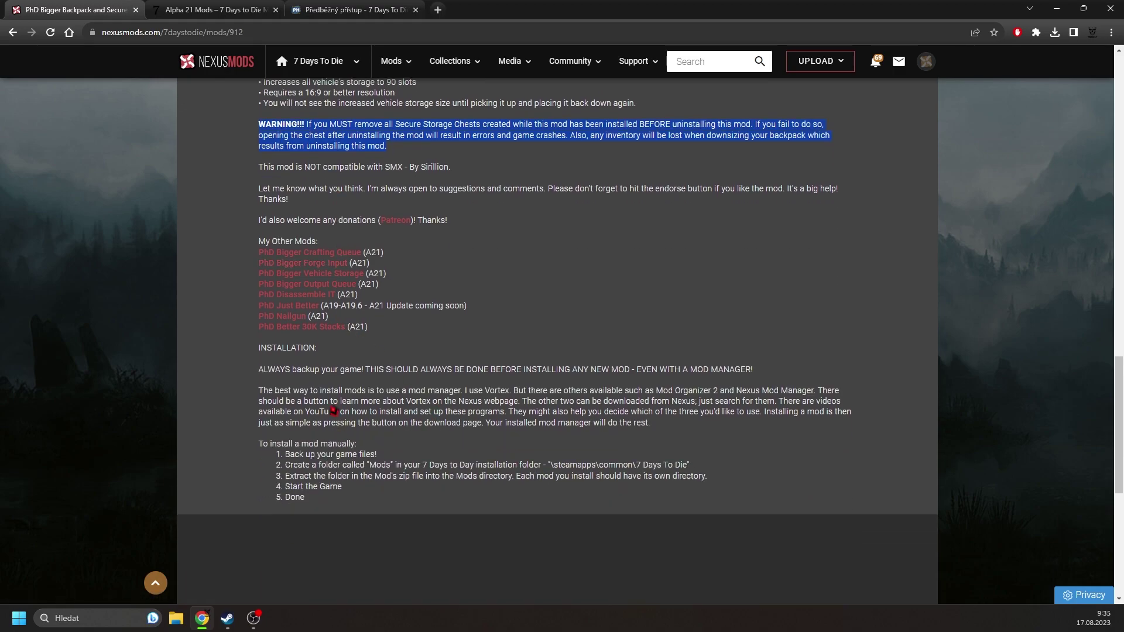
# Open the mod's file list and choose the manual download for the PhD Bigger Backpack and Secure Storage Chest (A21) main file.
pyautogui.scroll(20, 335, 424)
pyautogui.scroll(5, 454, 386)
pyautogui.scroll(-5, 415, 419)
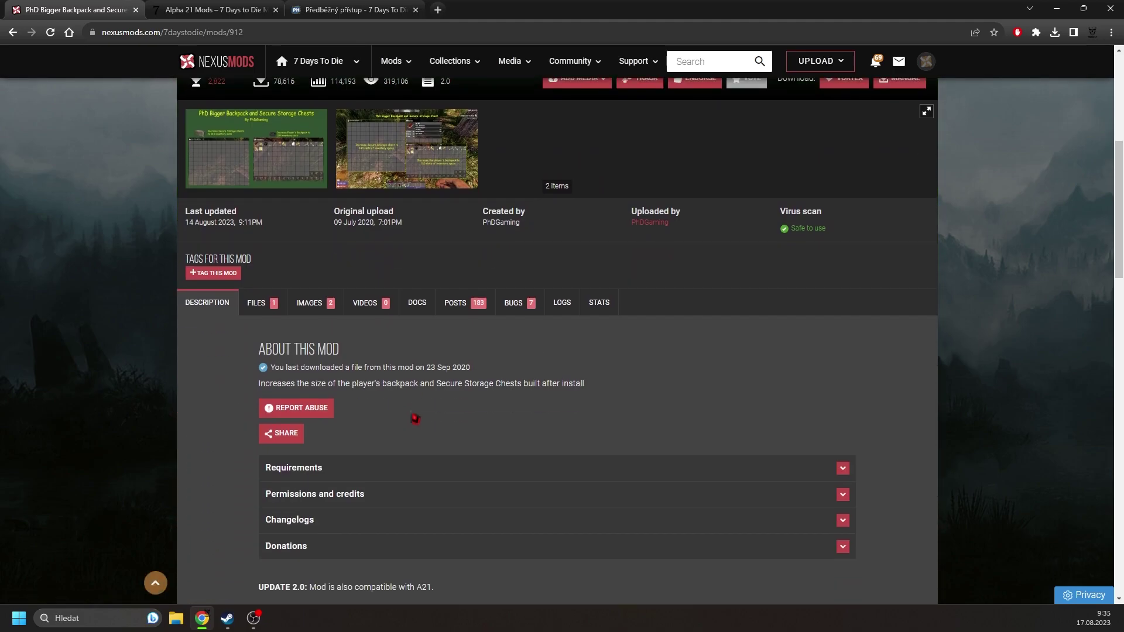
pyautogui.click(262, 306)
pyautogui.scroll(-2, 328, 375)
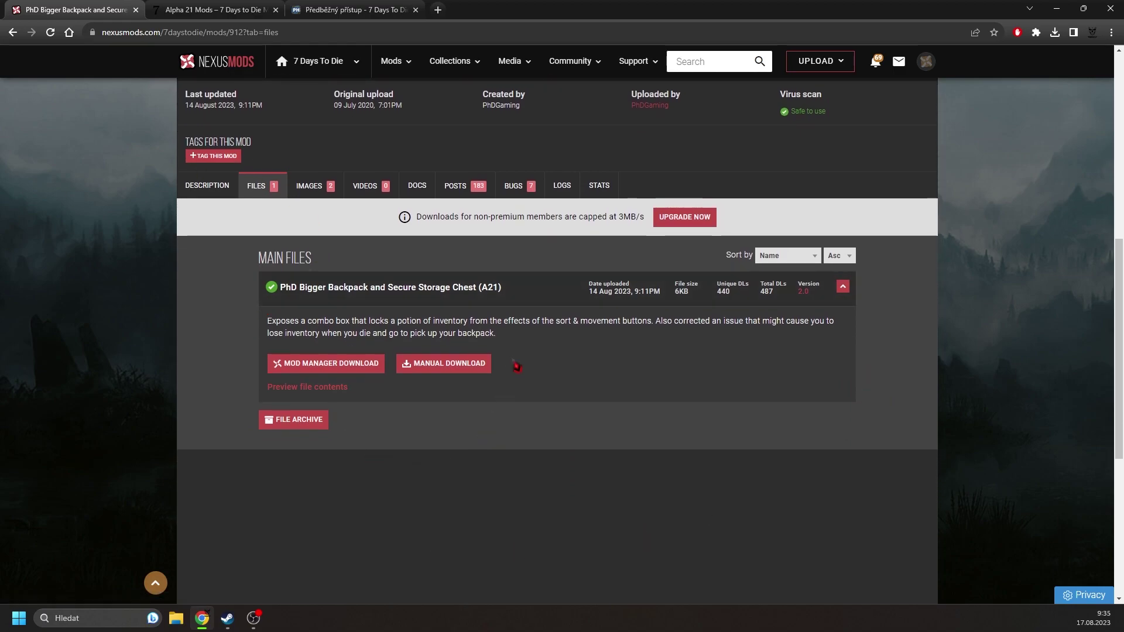
pyautogui.scroll(-5, 409, 436)
pyautogui.scroll(4, 410, 380)
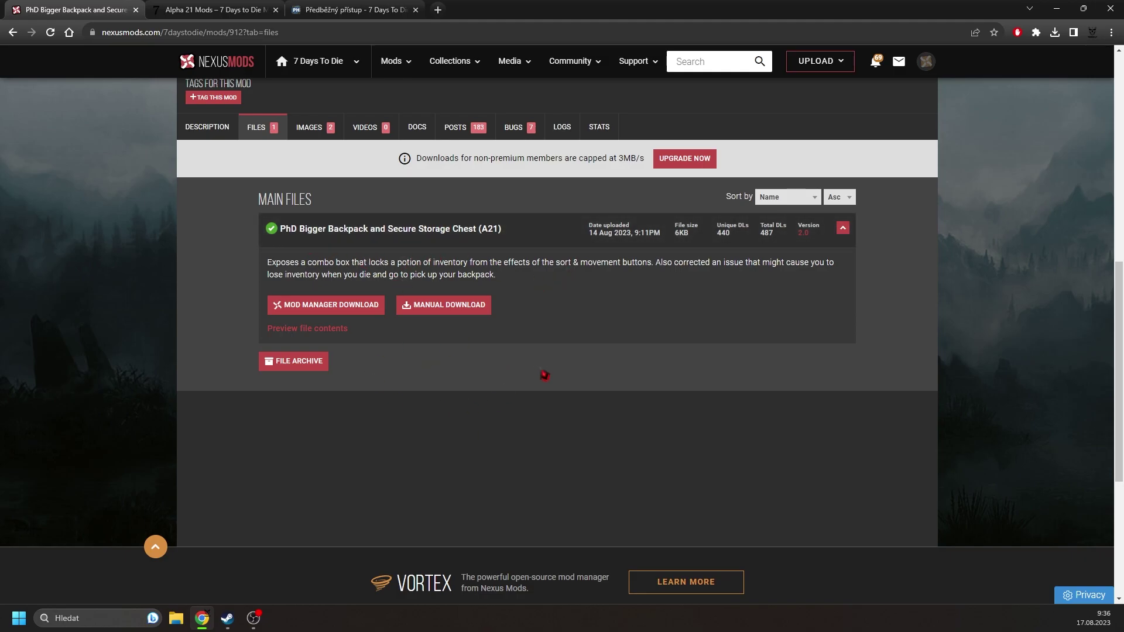
pyautogui.click(430, 309)
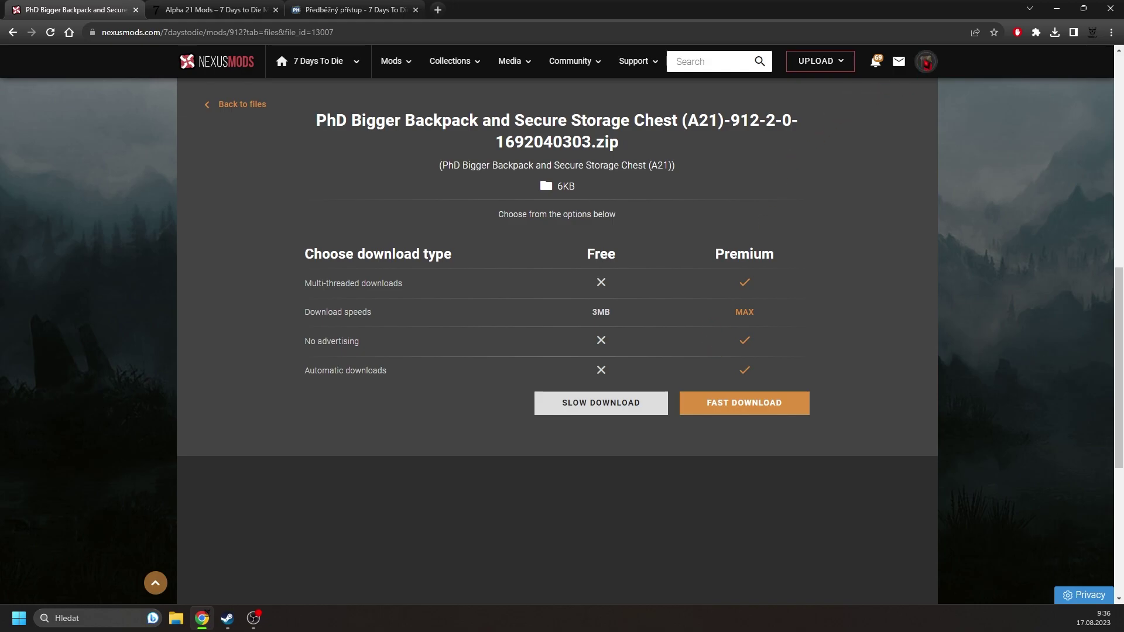
# Start the free slow download of the PhD Bigger Backpack and Secure Storage Chest (A21) zip file.
pyautogui.click(601, 403)
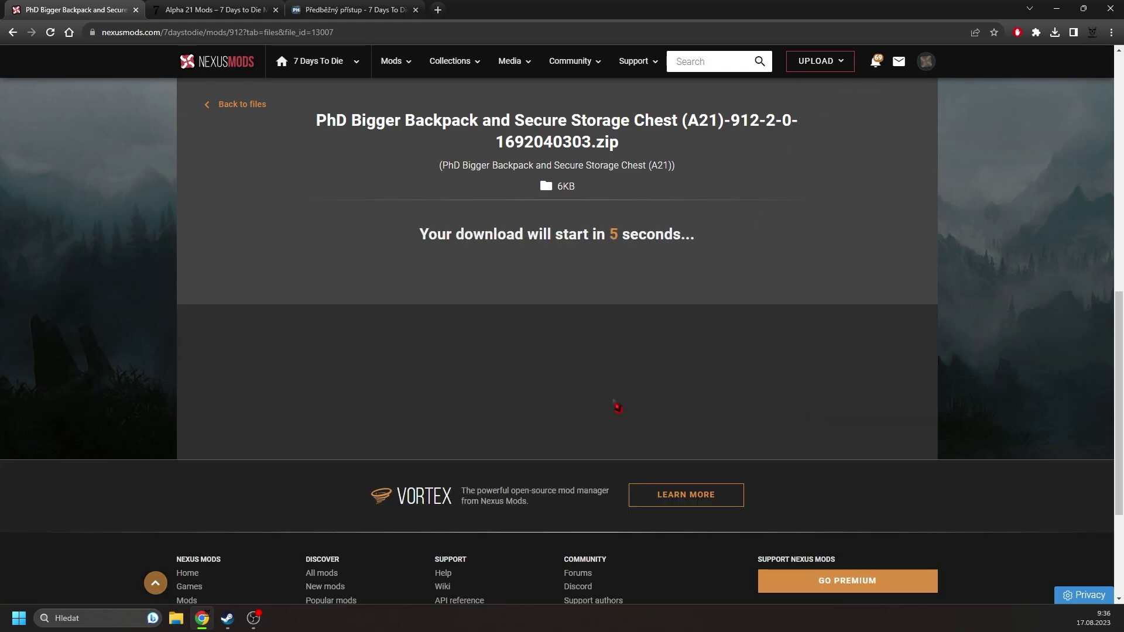
pyautogui.scroll(3, 700, 448)
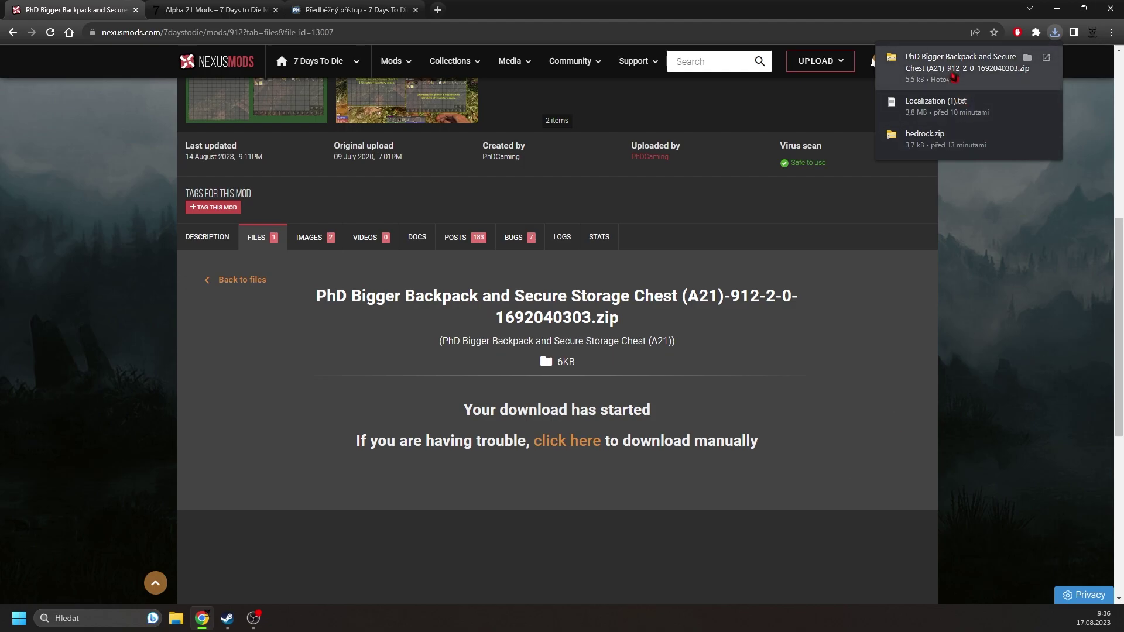
# Switch to 7daystodiemods.com and browse the Alpha 21 Mods category down to its page numbers.
pyautogui.click(228, 10)
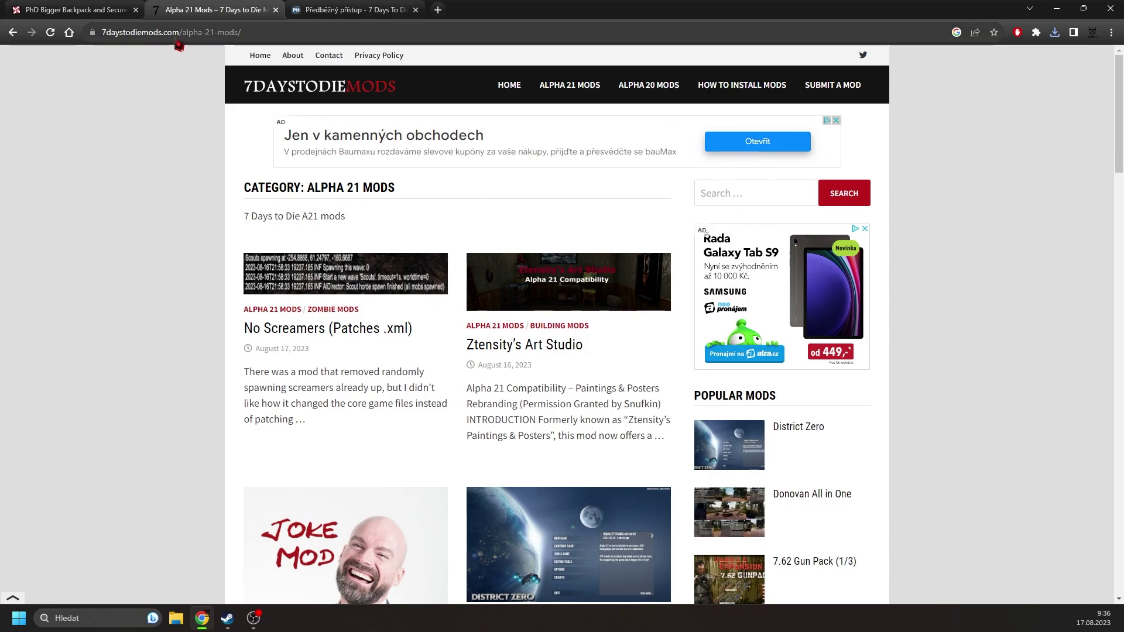
pyautogui.scroll(-6, 240, 257)
pyautogui.scroll(5, 404, 351)
pyautogui.click(565, 65)
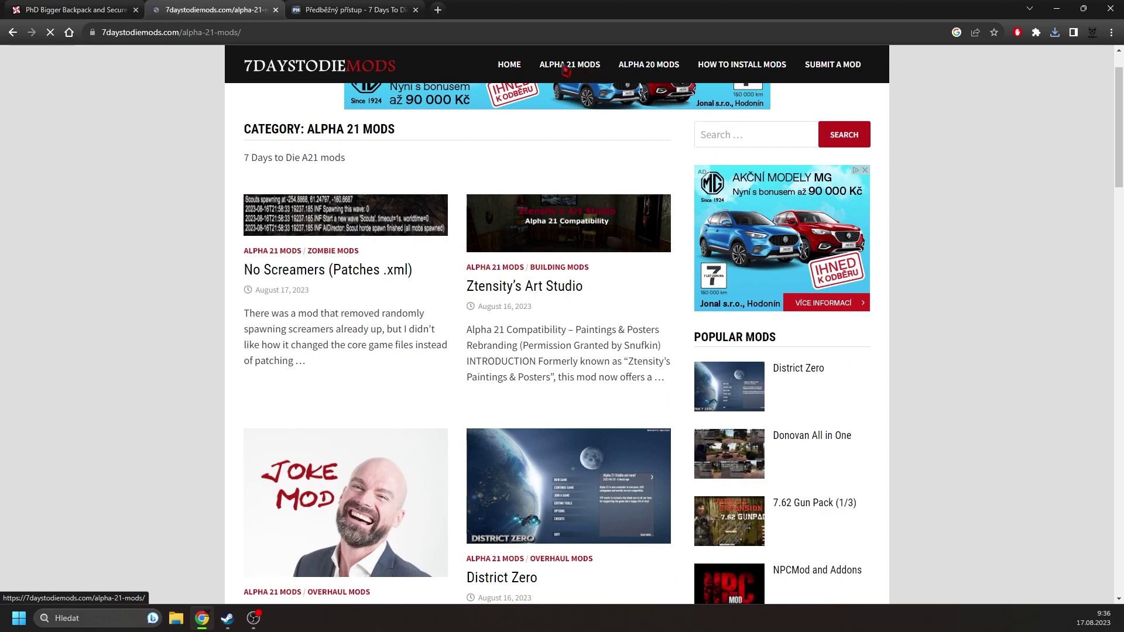
pyautogui.click(641, 87)
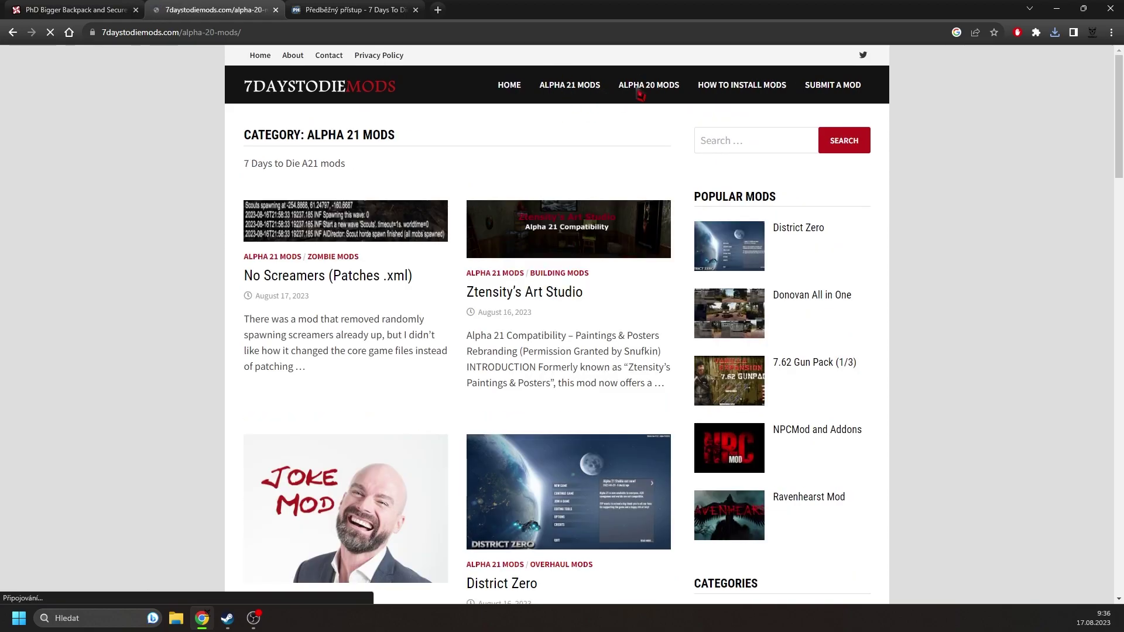
pyautogui.click(560, 90)
pyautogui.scroll(-15, 534, 228)
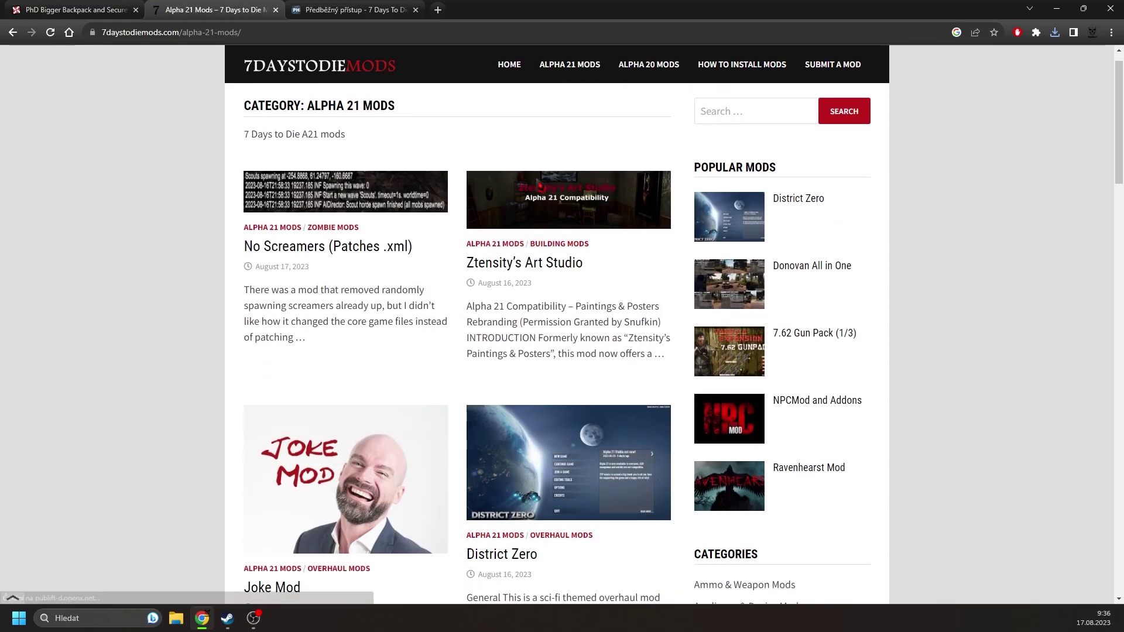
pyautogui.scroll(-5, 534, 228)
pyautogui.scroll(6, 521, 234)
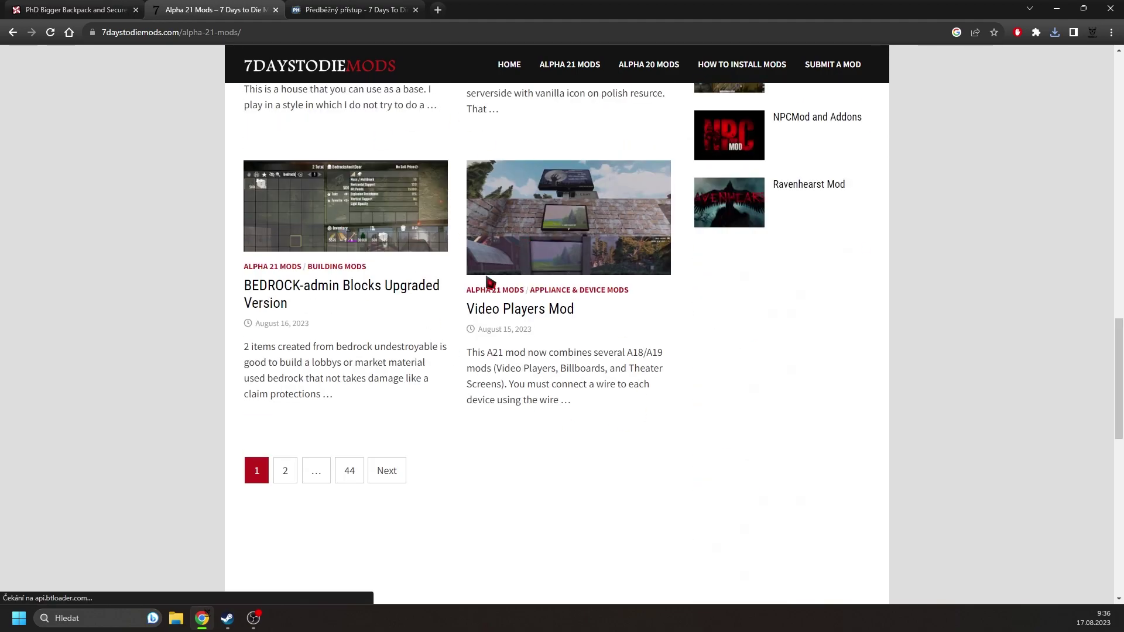
# Open the BEDROCK-admin Blocks Upgraded Version mod and follow its download link to bedrock.zip on Google Drive.
pyautogui.click(400, 215)
pyautogui.scroll(-5, 400, 214)
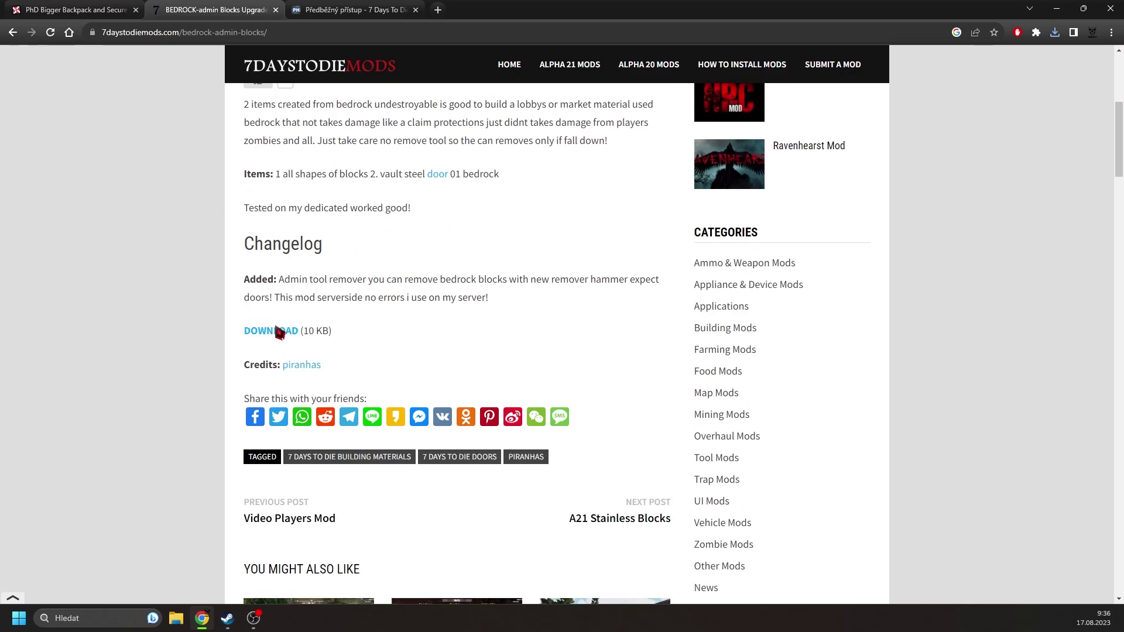
pyautogui.scroll(2, 276, 331)
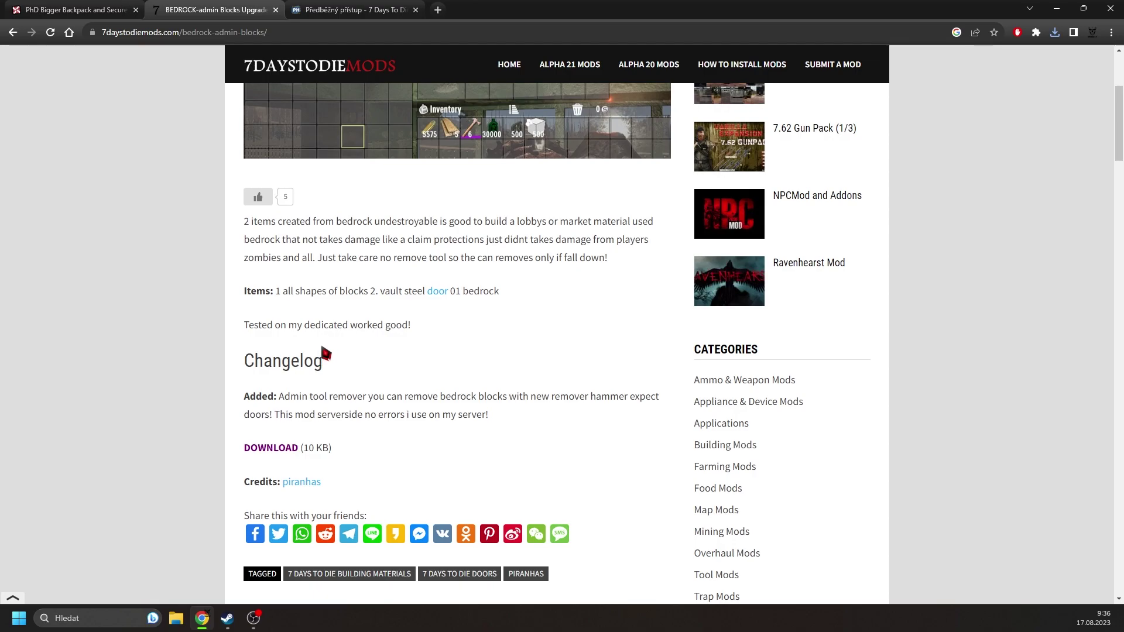
pyautogui.click(269, 452)
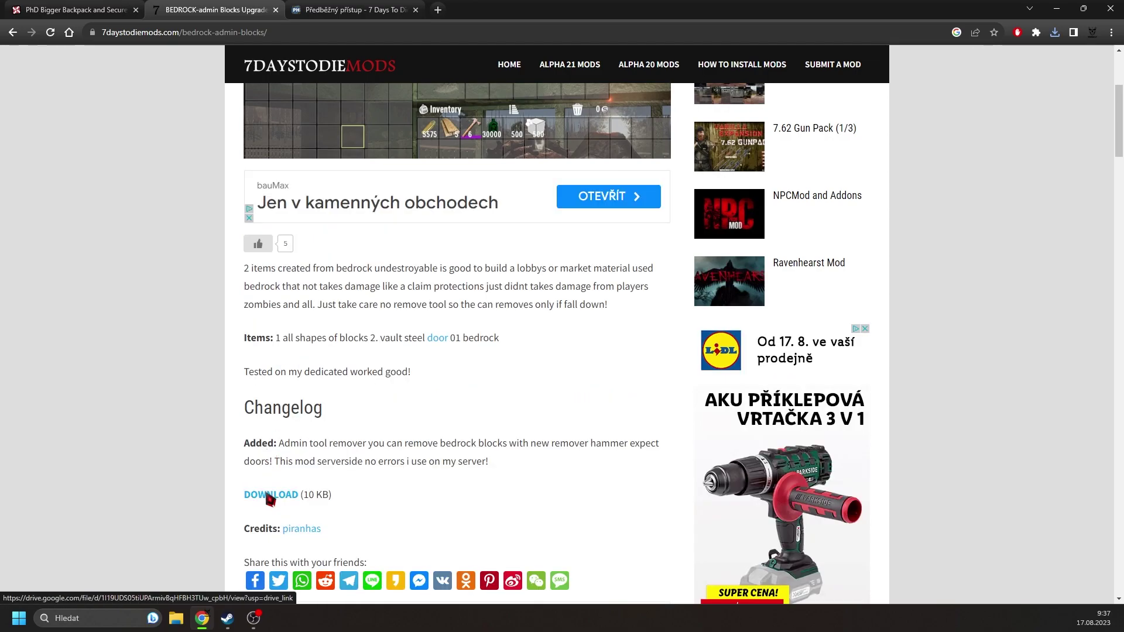
pyautogui.click(265, 491)
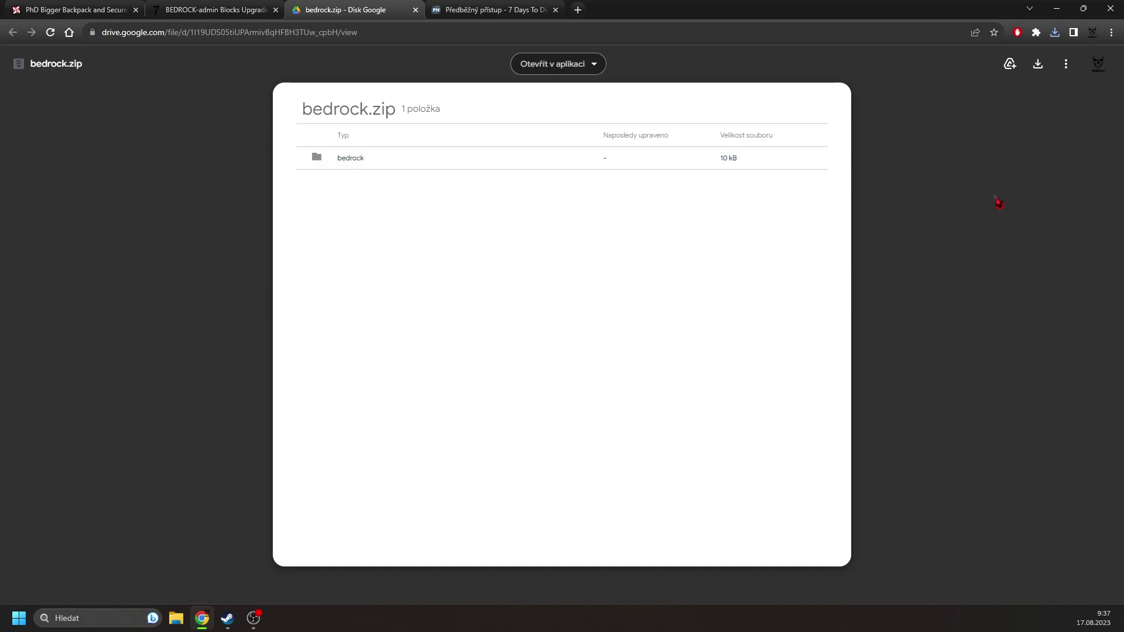
# Look for bedrock.zip in the browser's recent downloads and close the file's Google Drive page.
pyautogui.click(1038, 66)
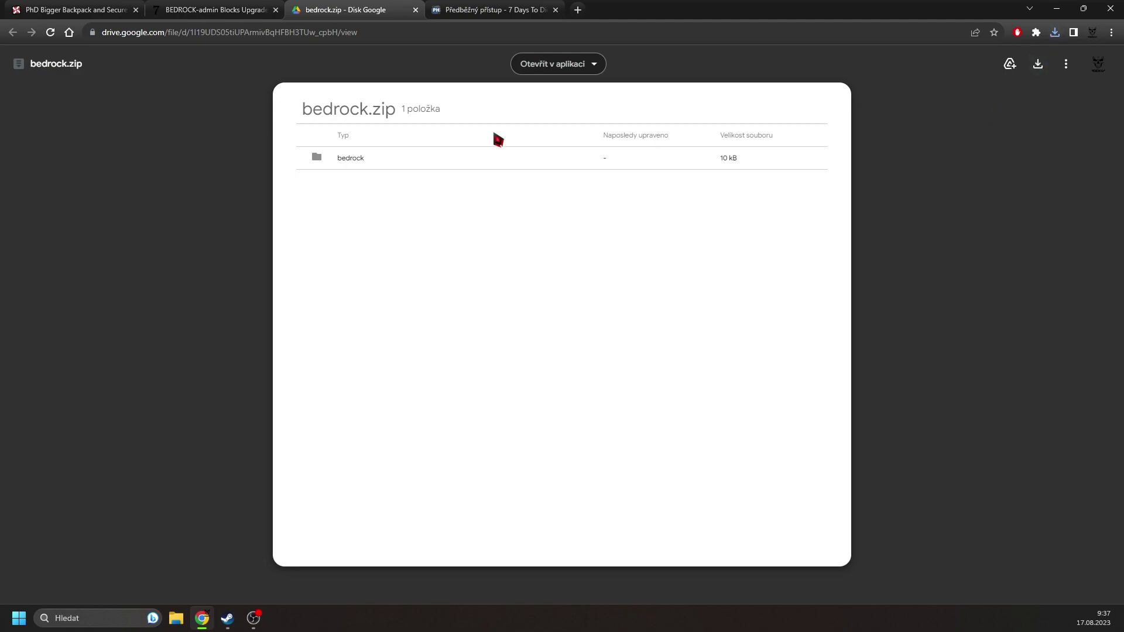
pyautogui.click(1056, 35)
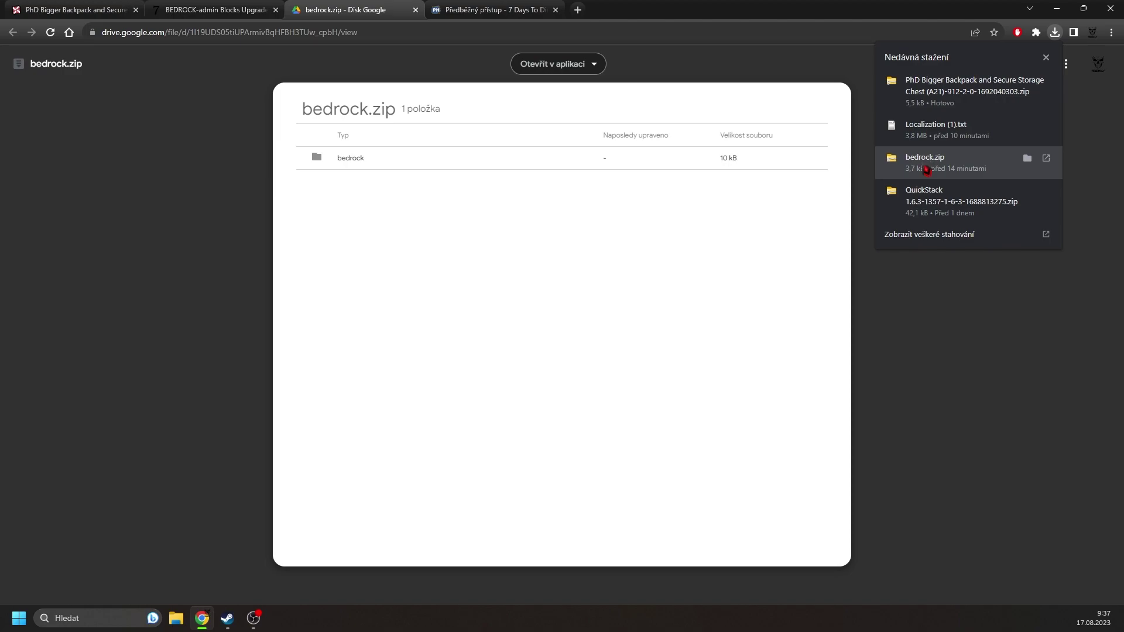
pyautogui.middleClick(358, 13)
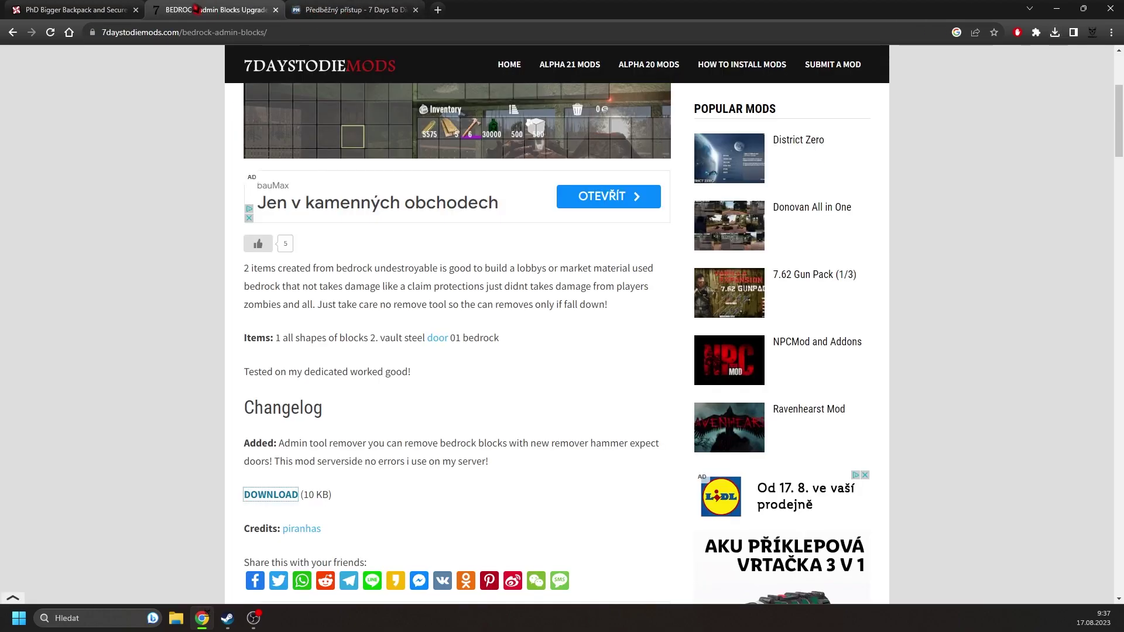
# Return from the Czech translation page to Nexus Mods and open the site's home page with its game overview.
pyautogui.click(328, 17)
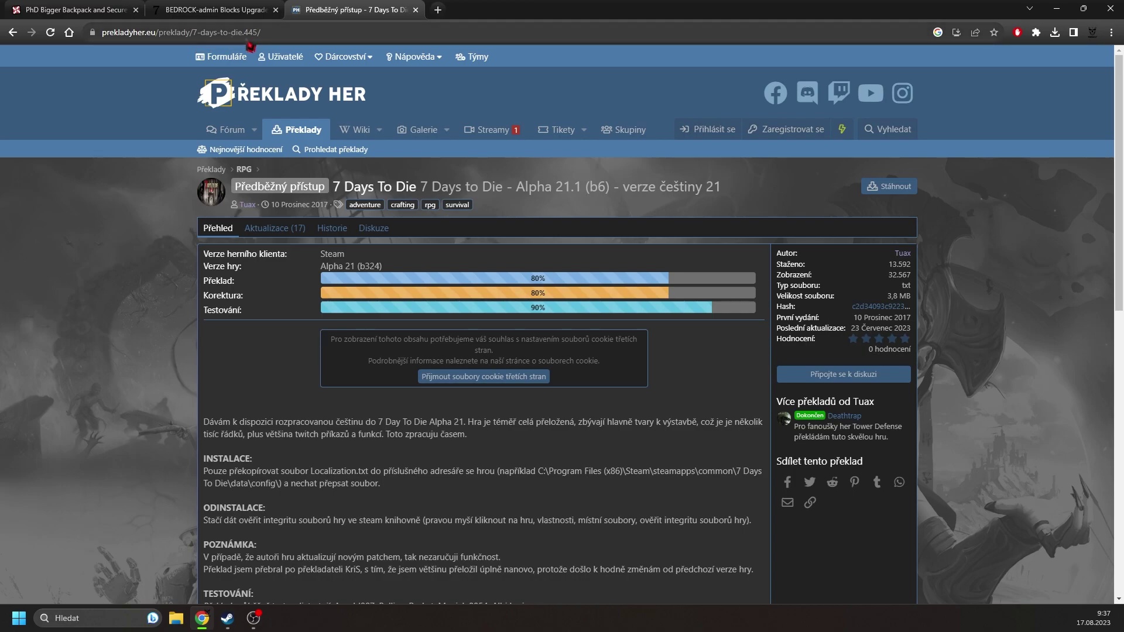
pyautogui.click(88, 10)
pyautogui.click(351, 9)
pyautogui.click(112, 8)
pyautogui.scroll(7, 187, 114)
pyautogui.click(186, 58)
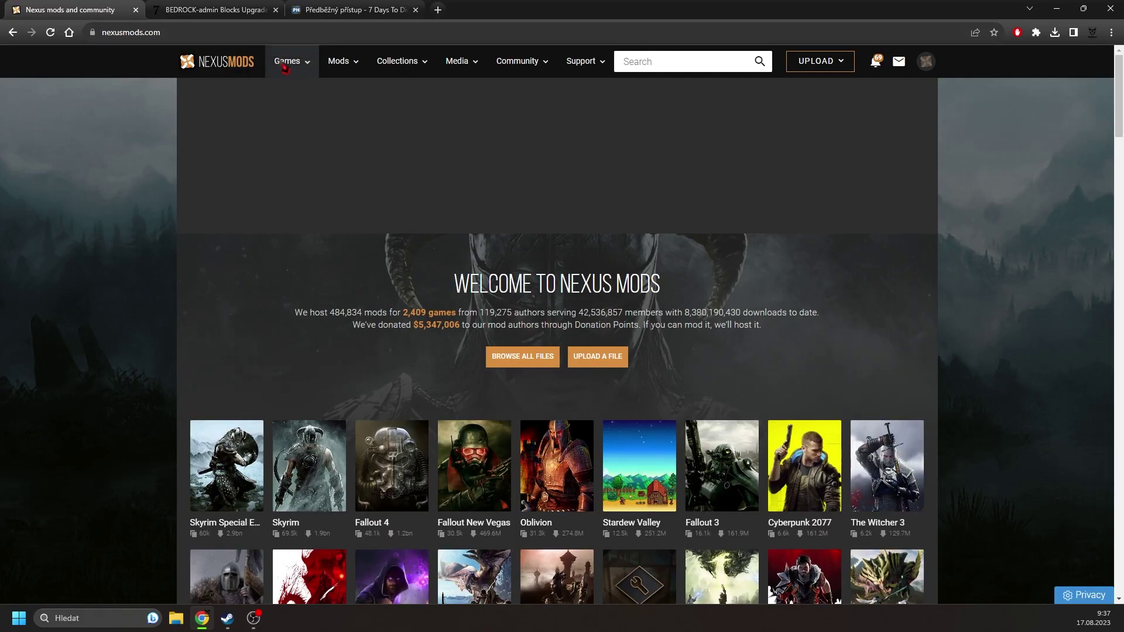
pyautogui.click(292, 67)
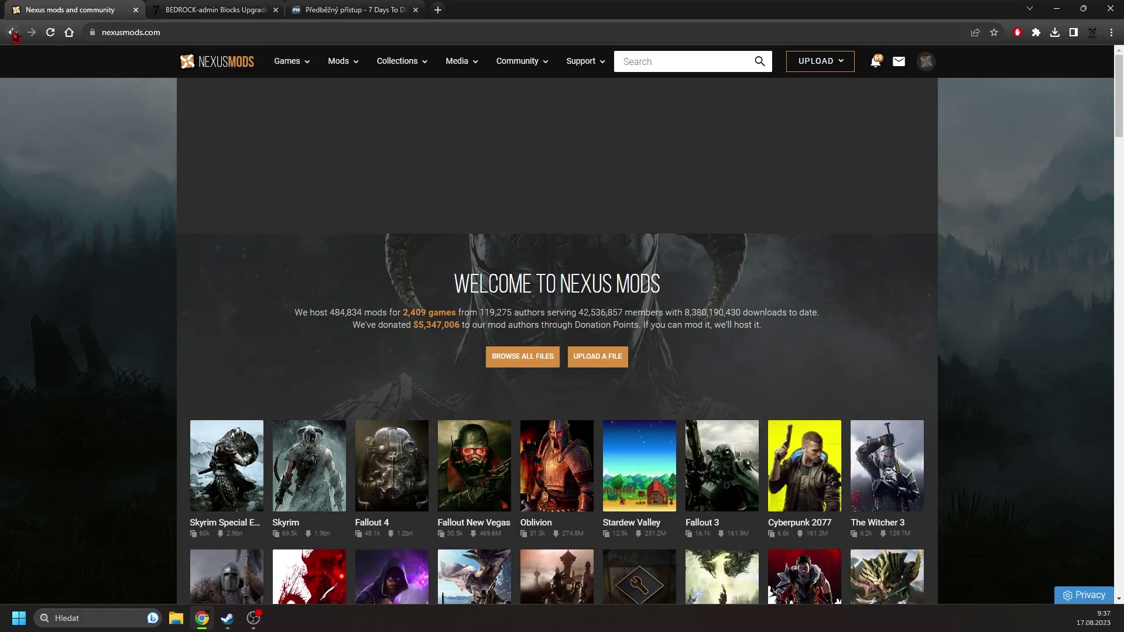
# Go back to the 7 Days to Die main page on Nexus Mods and look over its hot mods.
pyautogui.click(13, 33)
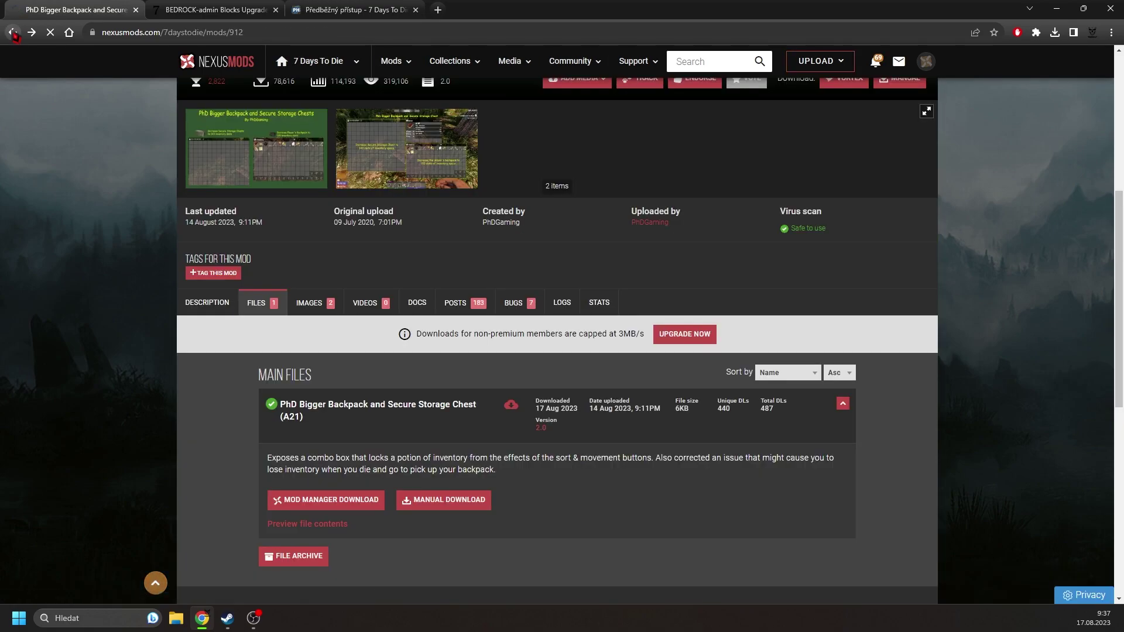
pyautogui.click(13, 32)
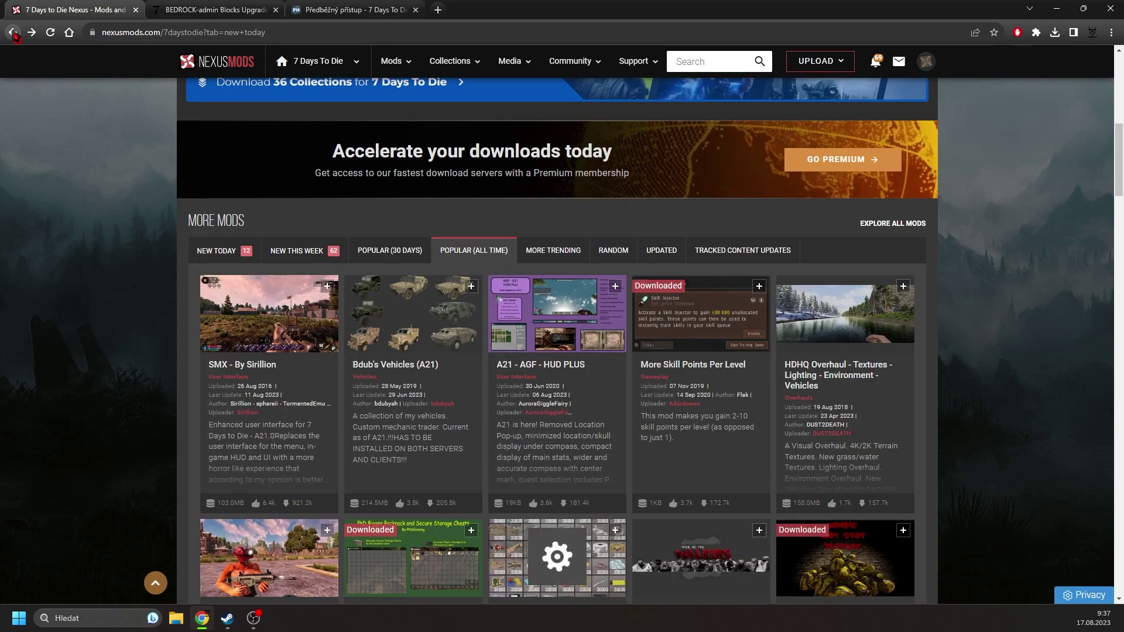
pyautogui.click(13, 32)
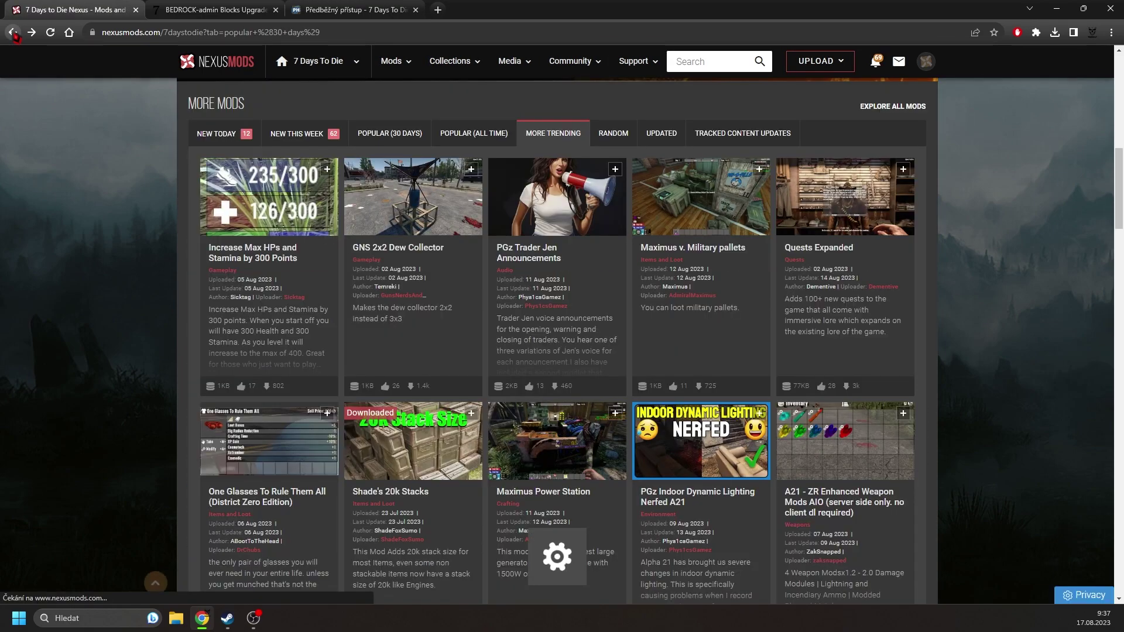
pyautogui.click(13, 33)
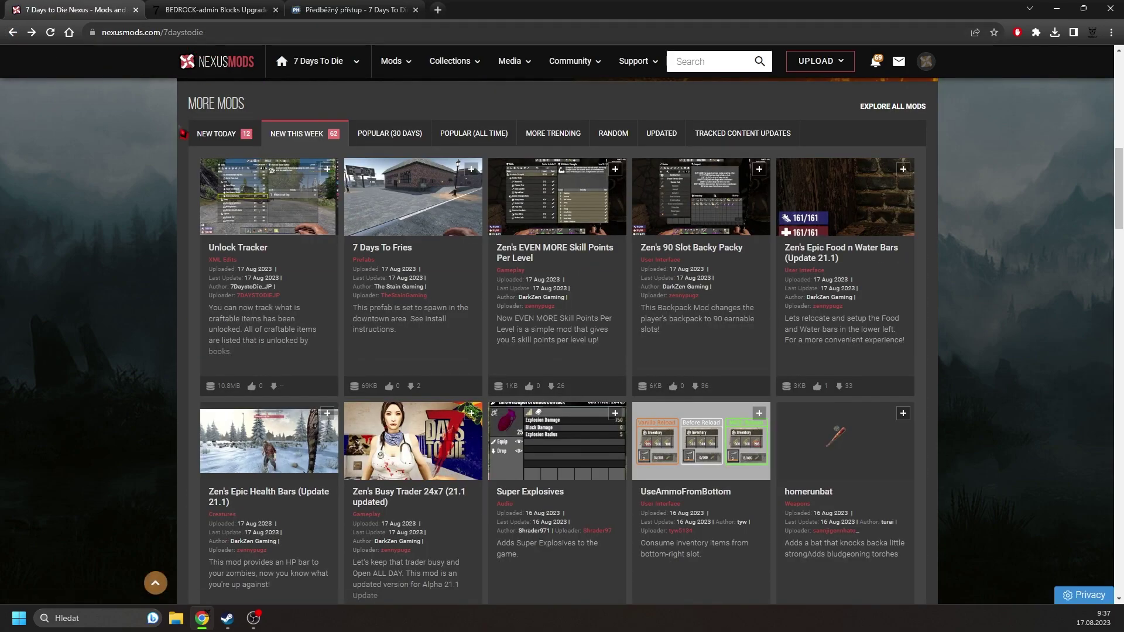
pyautogui.scroll(10, 173, 194)
pyautogui.scroll(-5, 173, 194)
pyautogui.scroll(5, 170, 152)
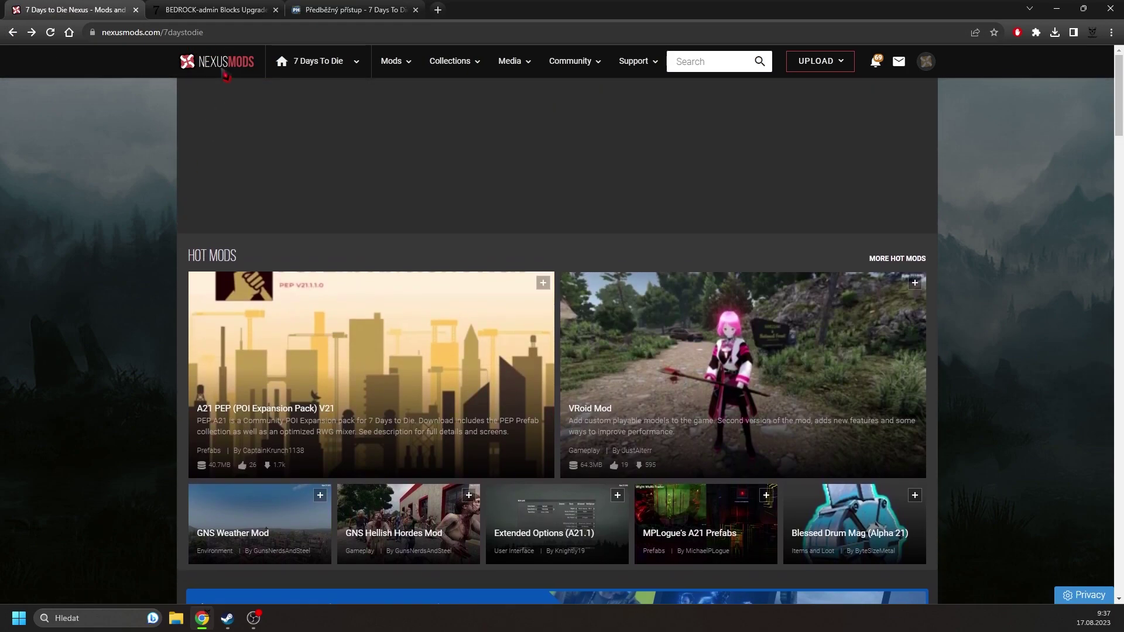
pyautogui.scroll(-1, 117, 193)
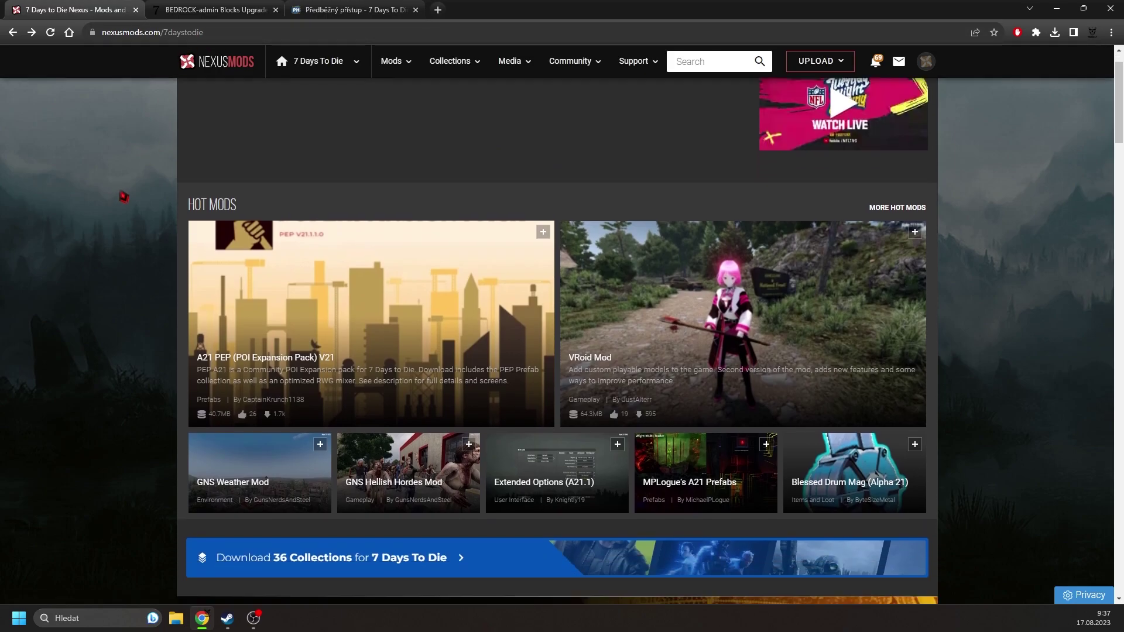
# Return to 7daystodiemods.com and open the site's home page.
pyautogui.click(188, 9)
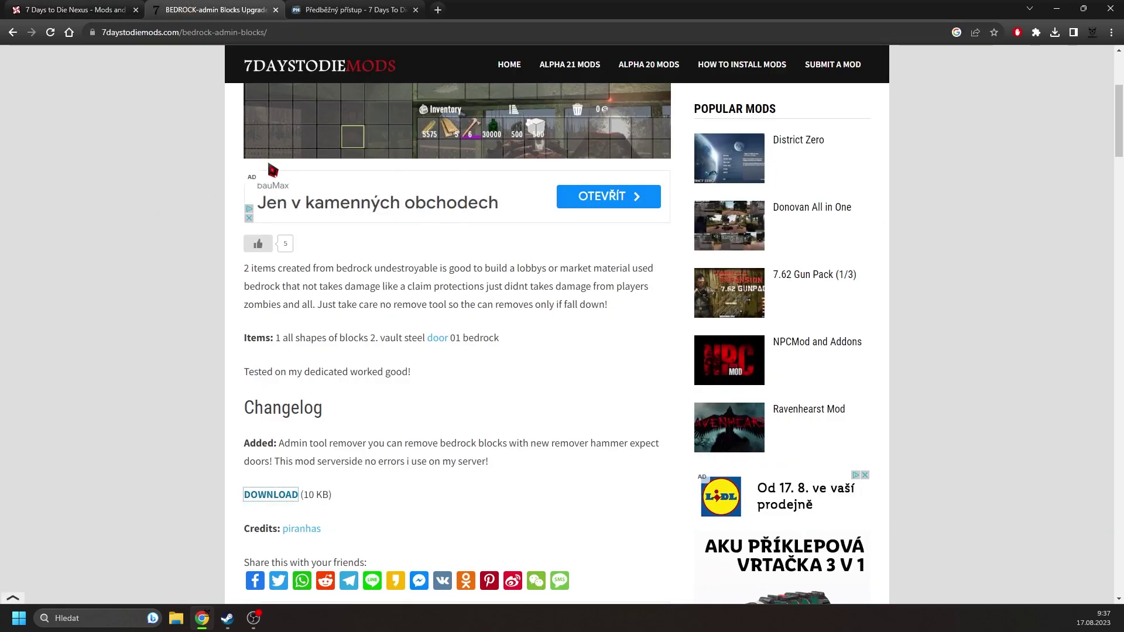
pyautogui.scroll(4, 163, 141)
pyautogui.click(282, 89)
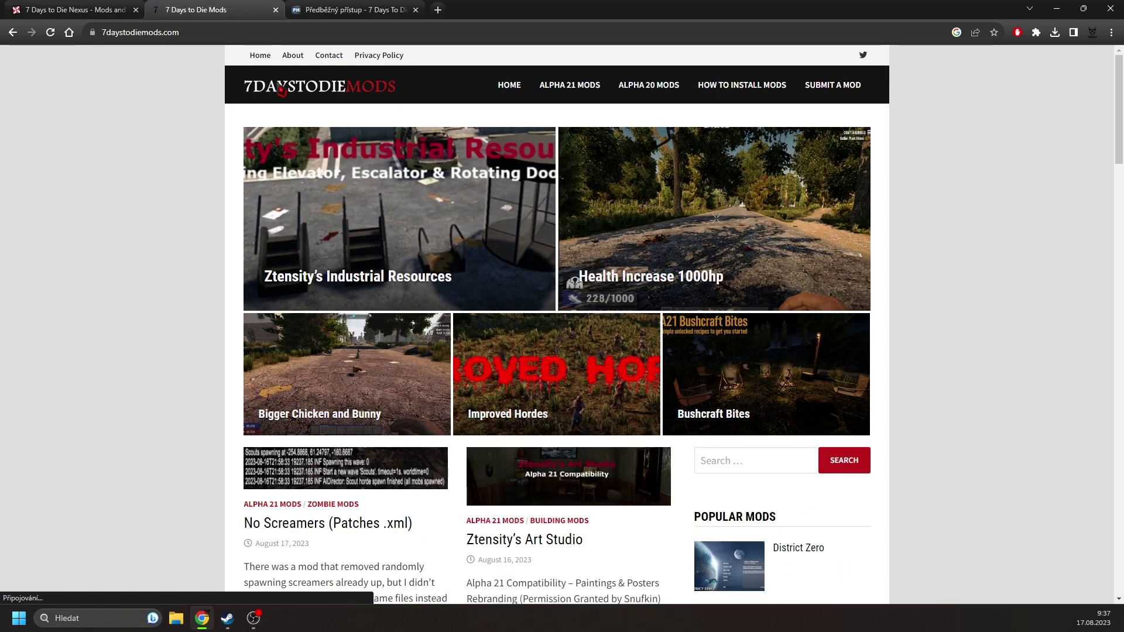
# Read the 7 Days to Die Czech translation page on prekladyher.eu, including its progress, untranslated parts and installation instructions.
pyautogui.click(382, 11)
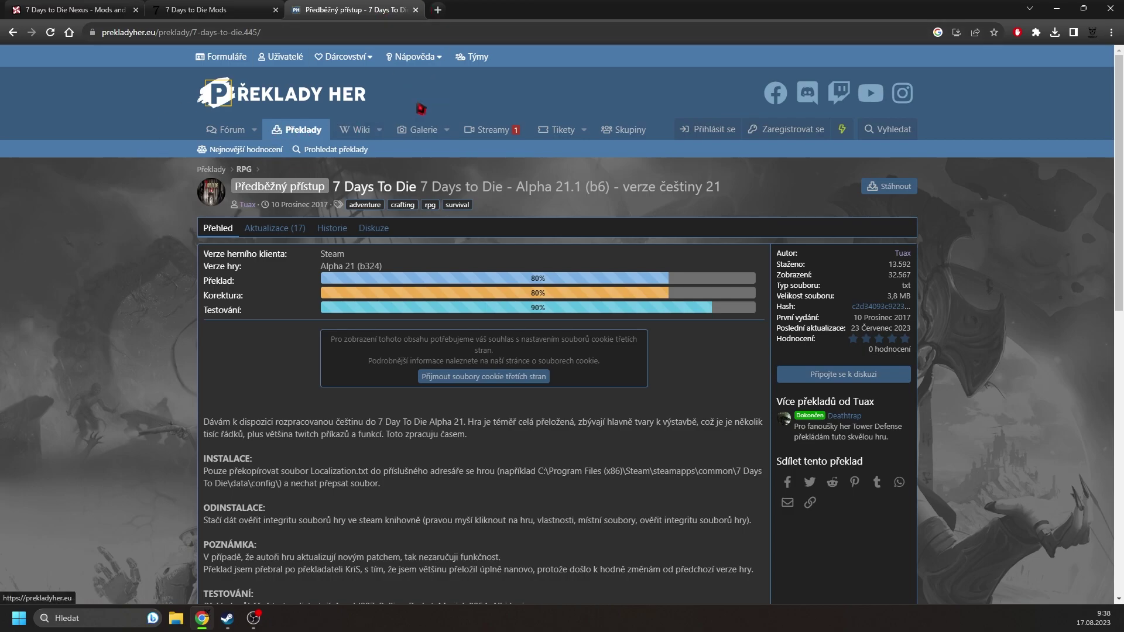
pyautogui.scroll(-2, 271, 334)
pyautogui.scroll(2, 276, 321)
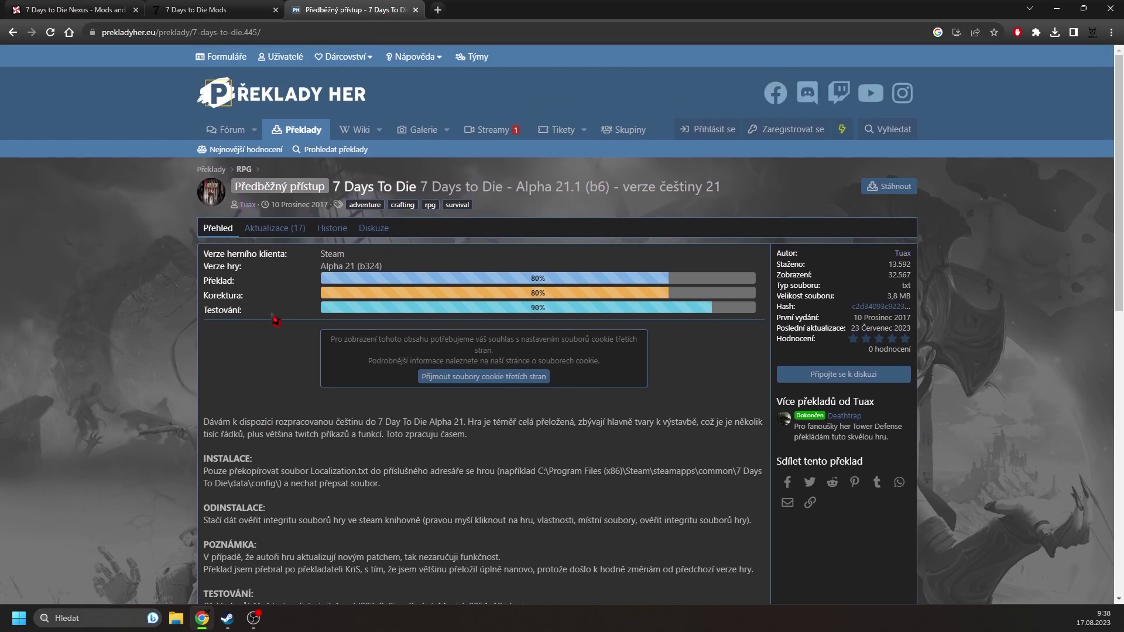
pyautogui.scroll(-1, 275, 321)
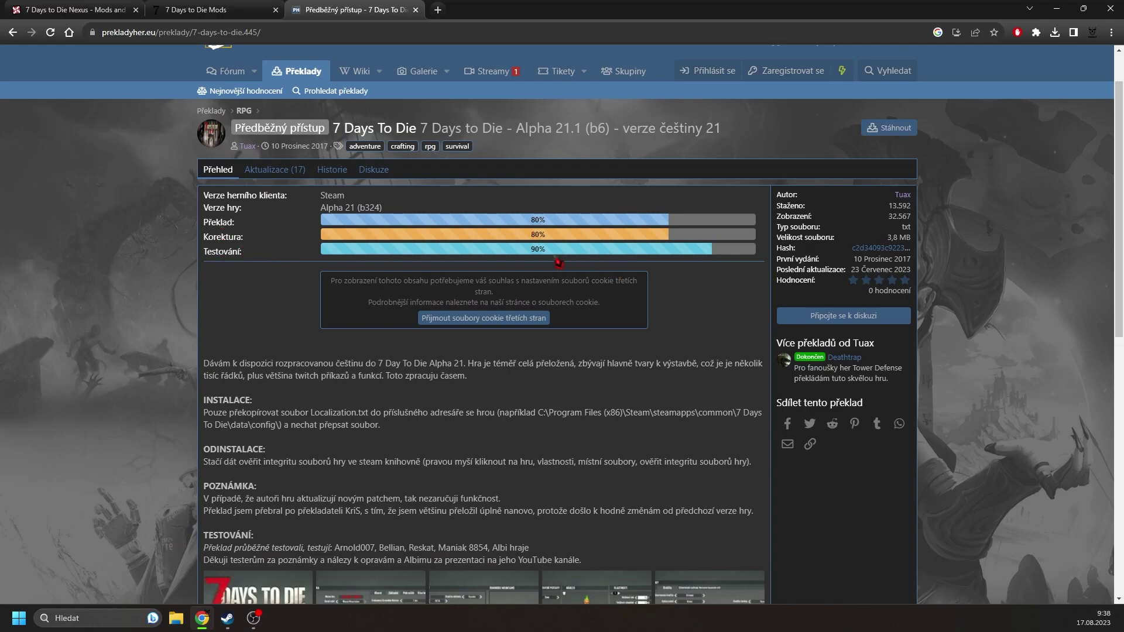
pyautogui.scroll(-1, 558, 262)
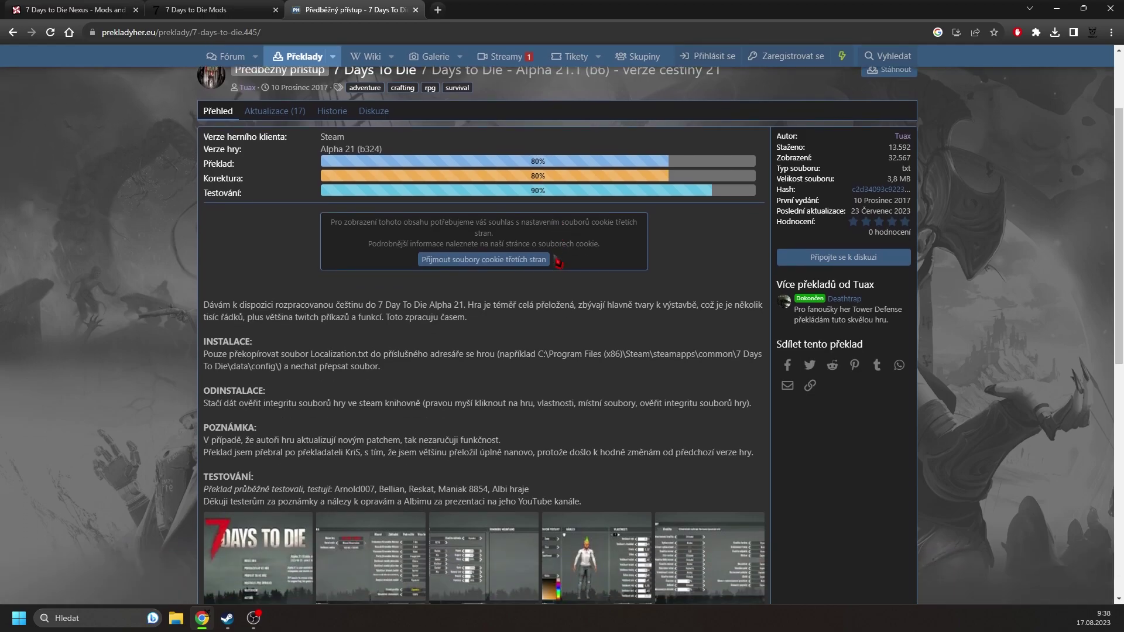
pyautogui.moveTo(475, 312)
pyautogui.mouseDown()
pyautogui.moveTo(739, 315)
pyautogui.moveTo(262, 331)
pyautogui.moveTo(470, 329)
pyautogui.moveTo(472, 317)
pyautogui.mouseUp()
pyautogui.click(475, 329)
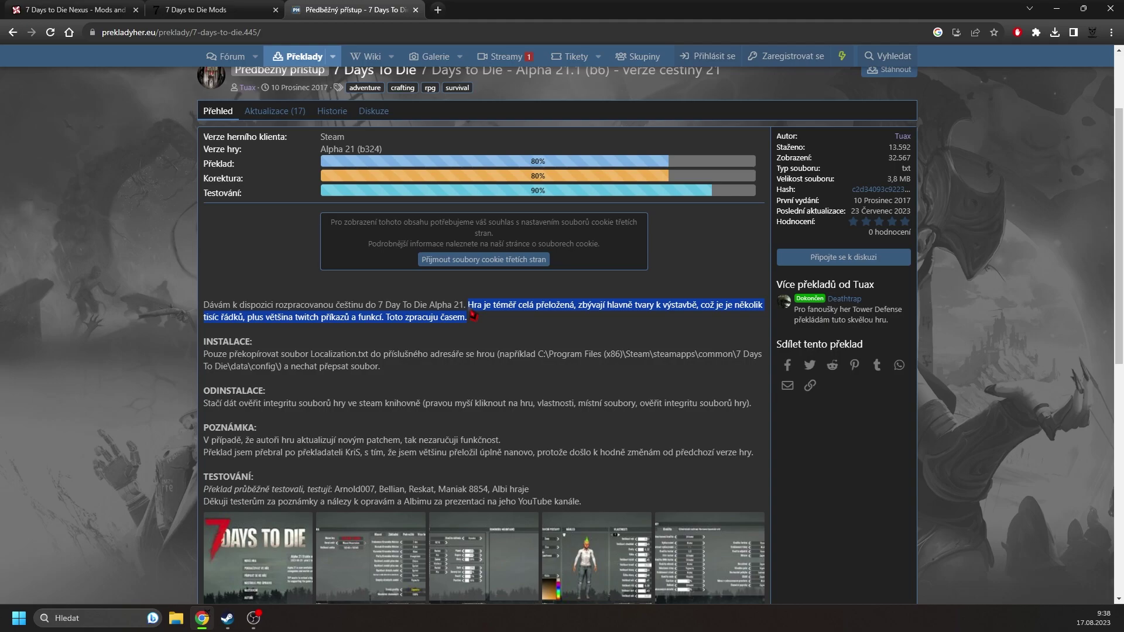
pyautogui.click(317, 326)
pyautogui.moveTo(298, 324); pyautogui.dragTo(359, 329)
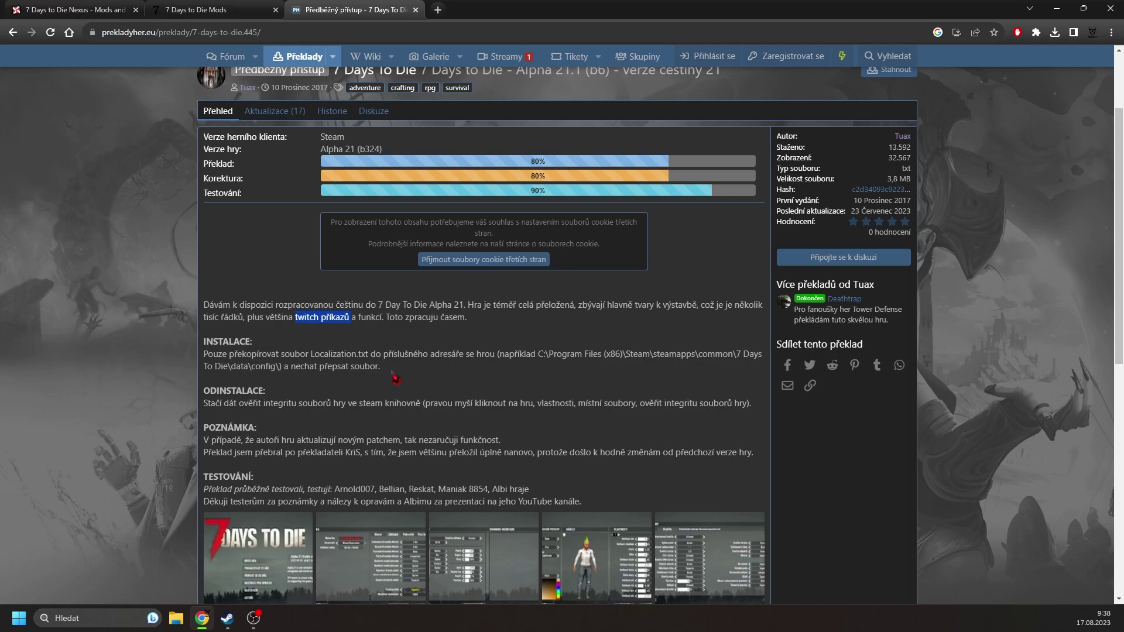
pyautogui.scroll(2, 499, 305)
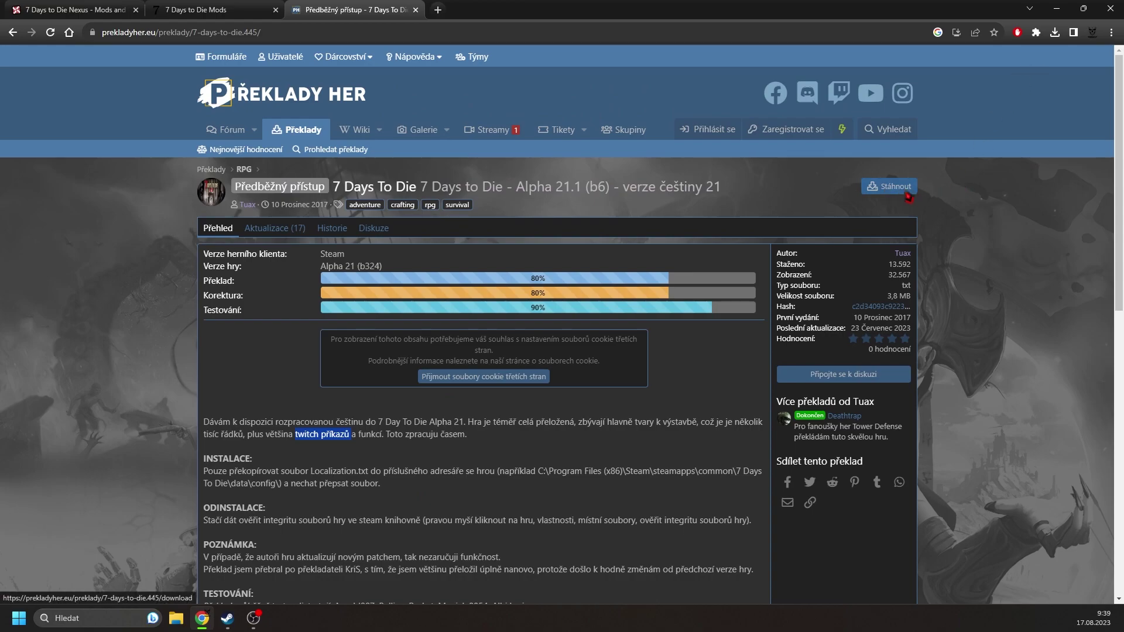
# Check the browser's recent downloads, then minimize the browser and switch to the Steam library.
pyautogui.click(1055, 32)
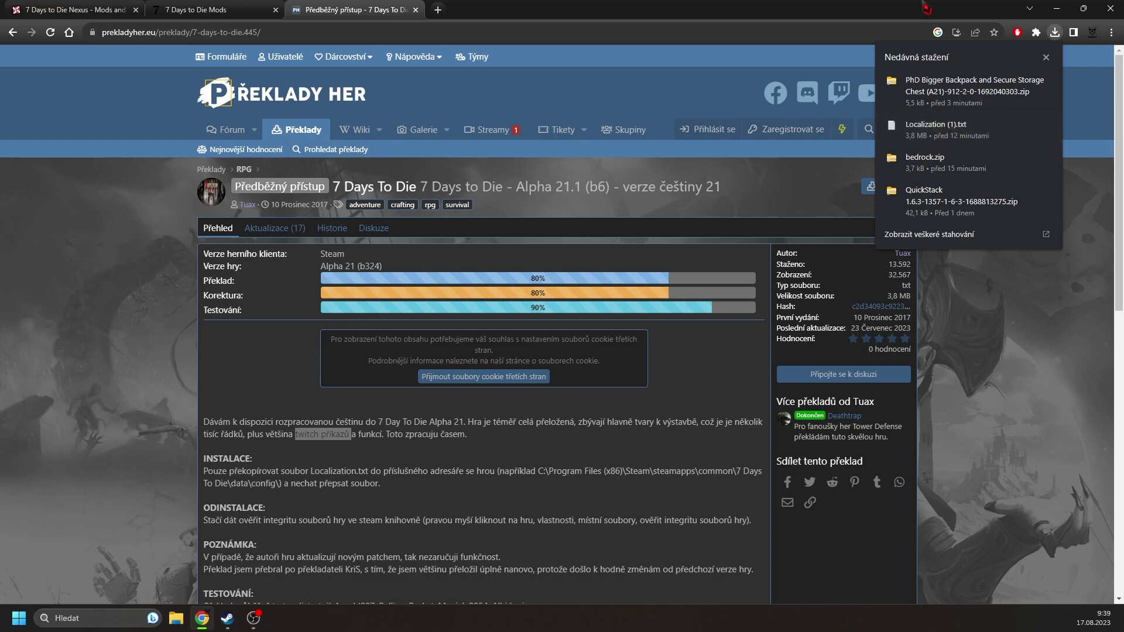
pyautogui.click(1047, 14)
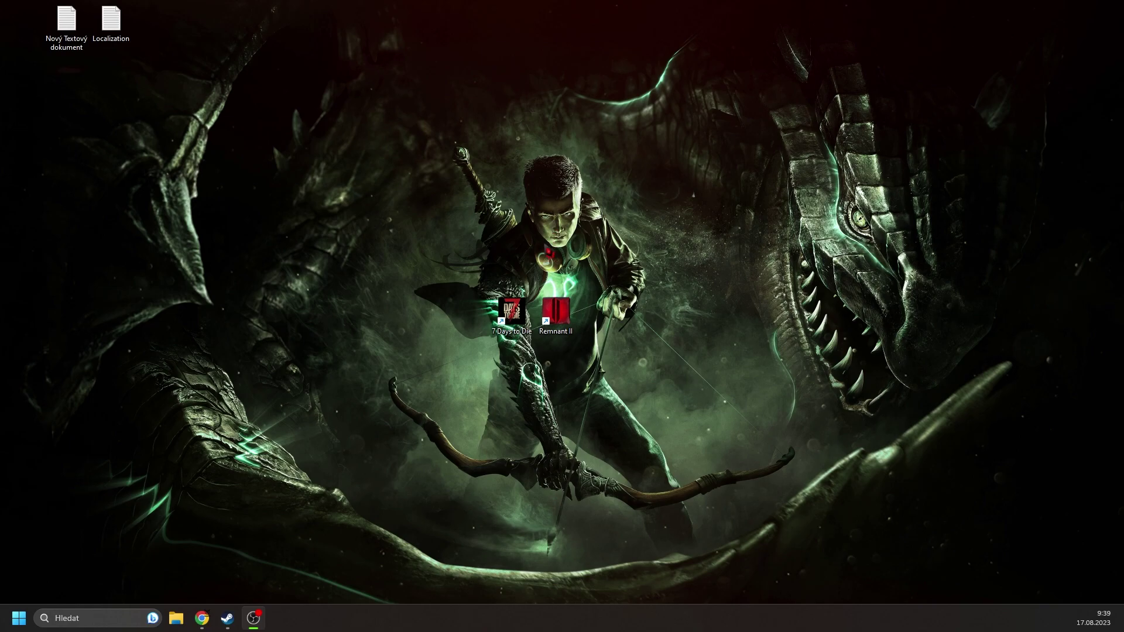
pyautogui.click(232, 627)
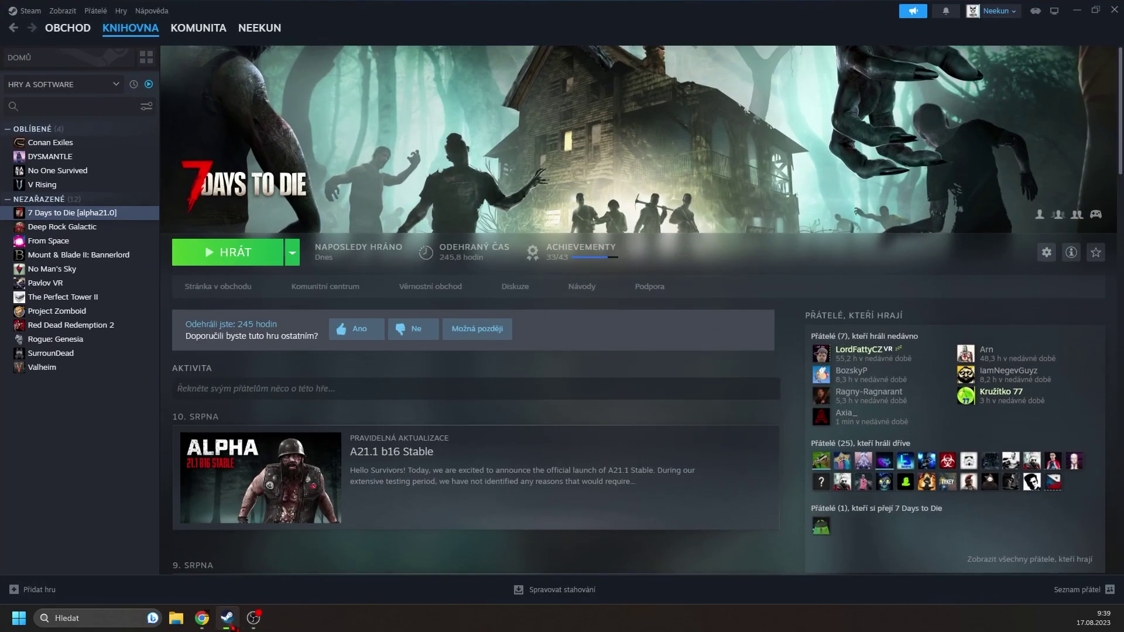
# Open the local files folder of 7 Days to Die from the Steam library, then minimize it and Steam to reach the desktop.
pyautogui.rightClick(108, 219)
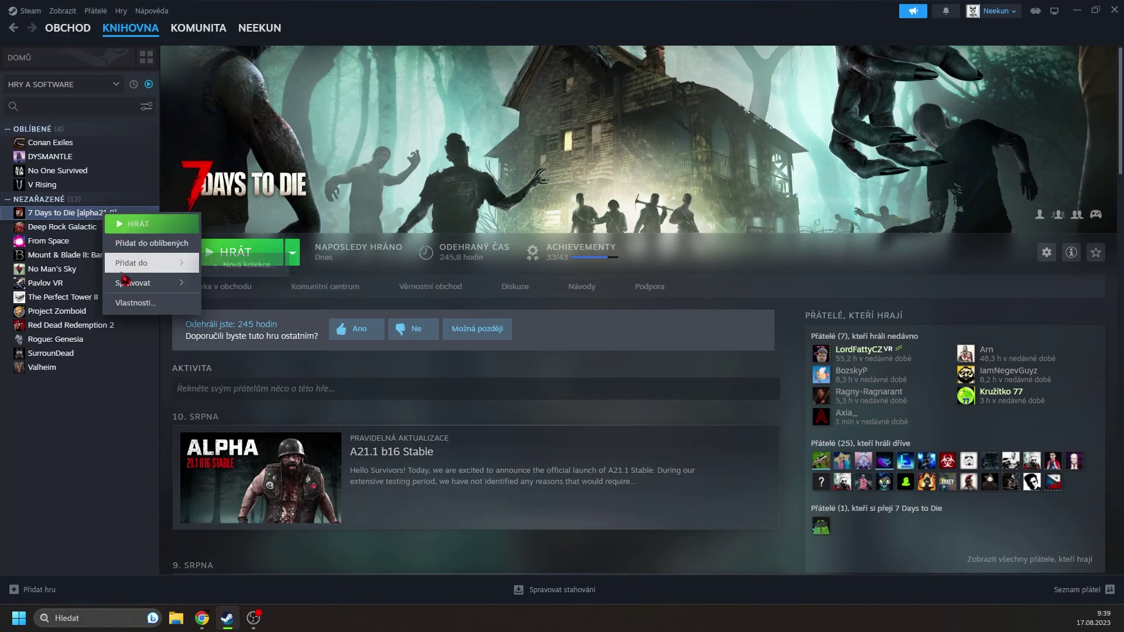
pyautogui.moveTo(143, 284)
pyautogui.click(230, 304)
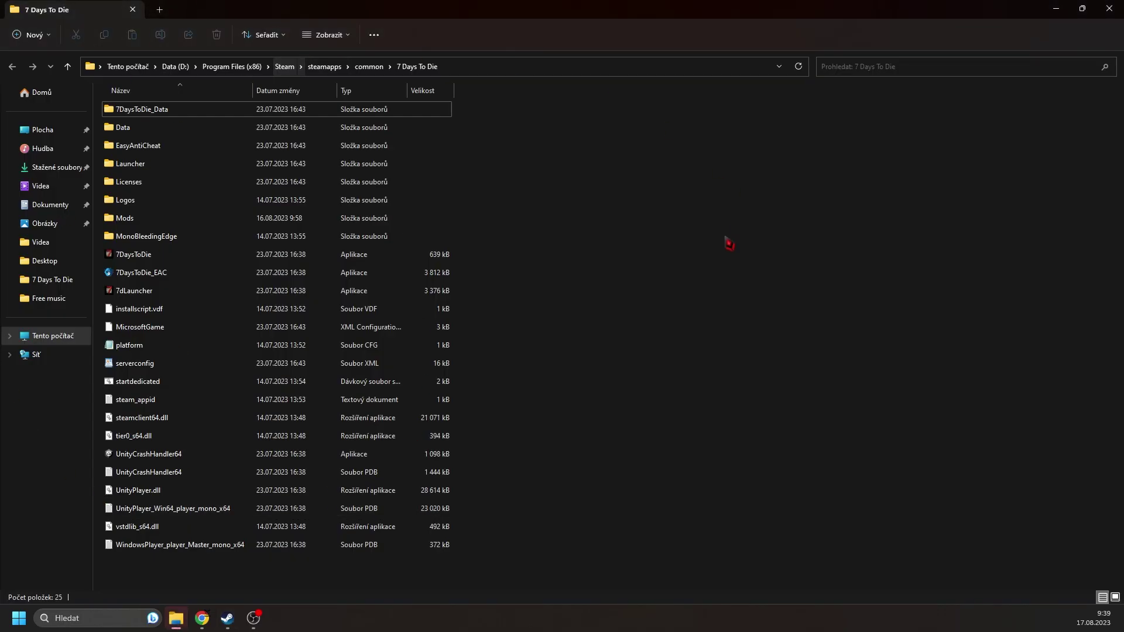
pyautogui.click(1056, 8)
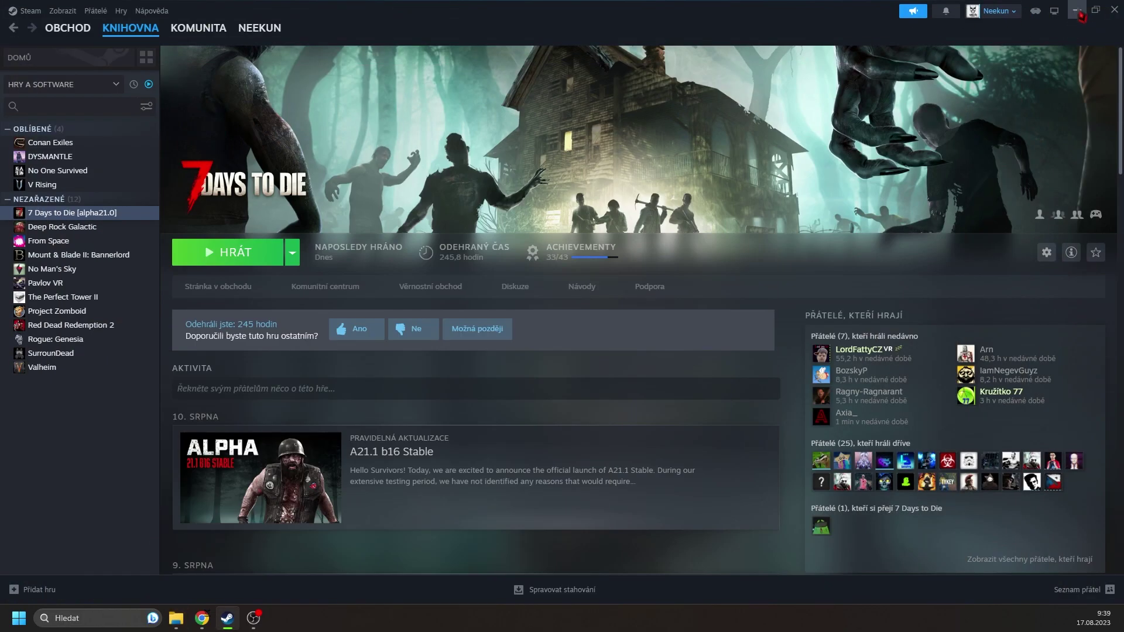
pyautogui.click(1078, 10)
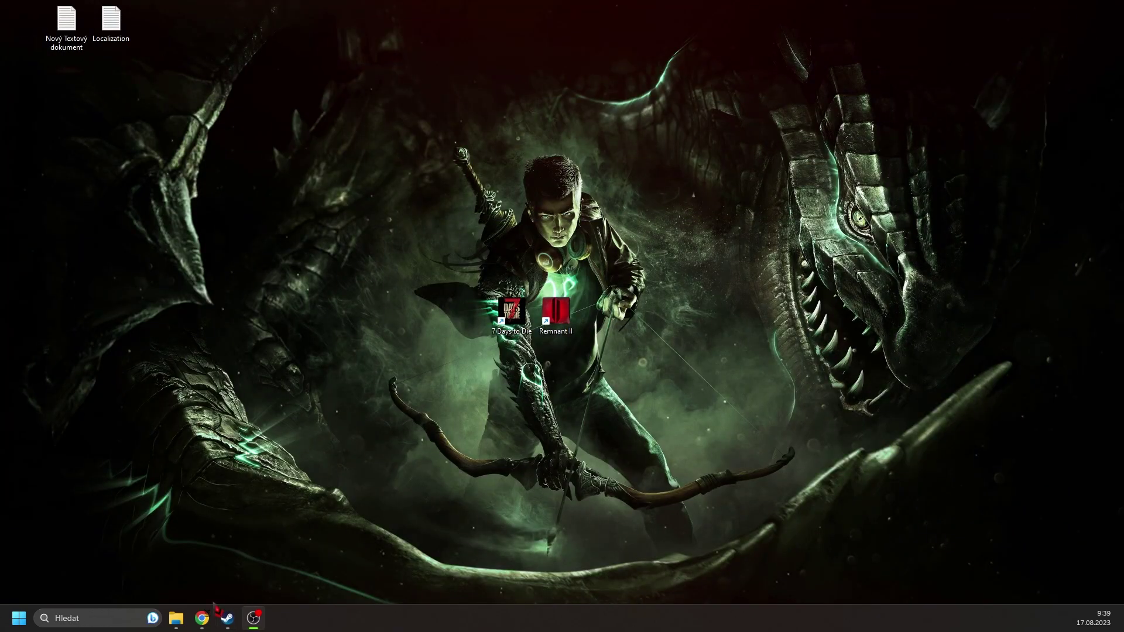
pyautogui.click(177, 618)
pyautogui.click(177, 618)
# View the properties of the 7 Days to Die desktop shortcut, including its Steam URL, and close them.
pyautogui.rightClick(521, 319)
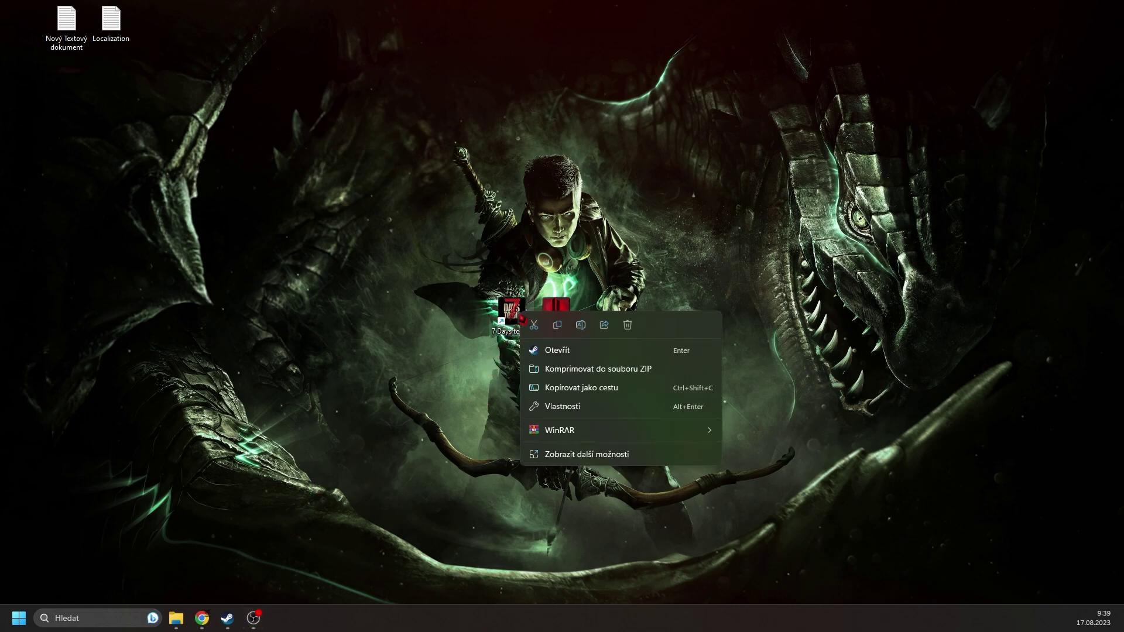
pyautogui.click(556, 410)
pyautogui.moveTo(653, 298); pyautogui.dragTo(818, 154)
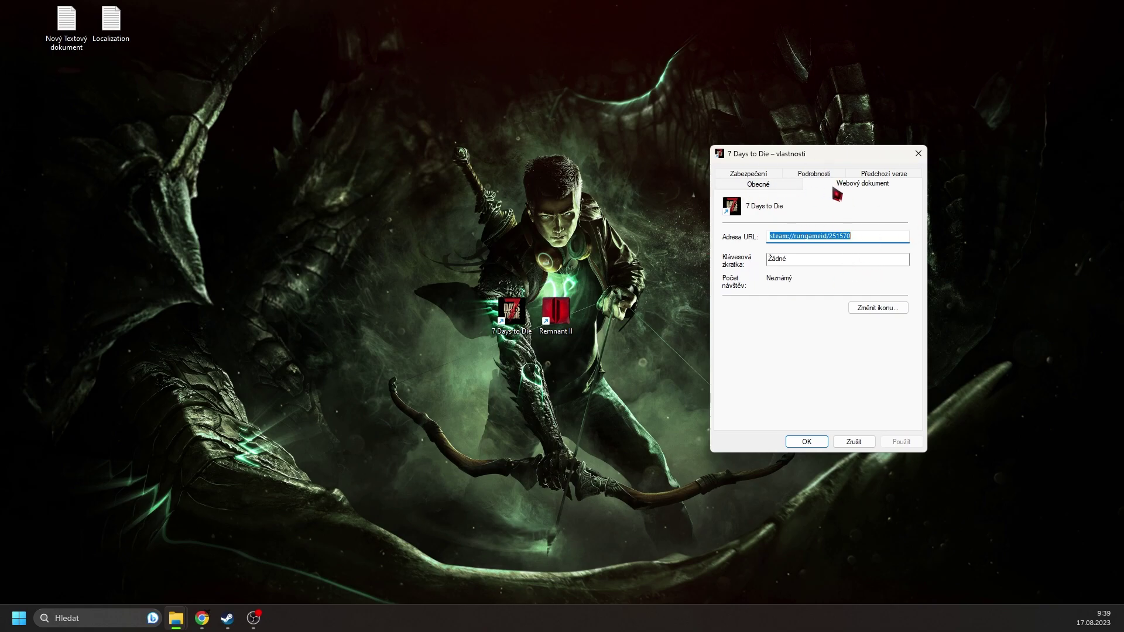
pyautogui.click(917, 154)
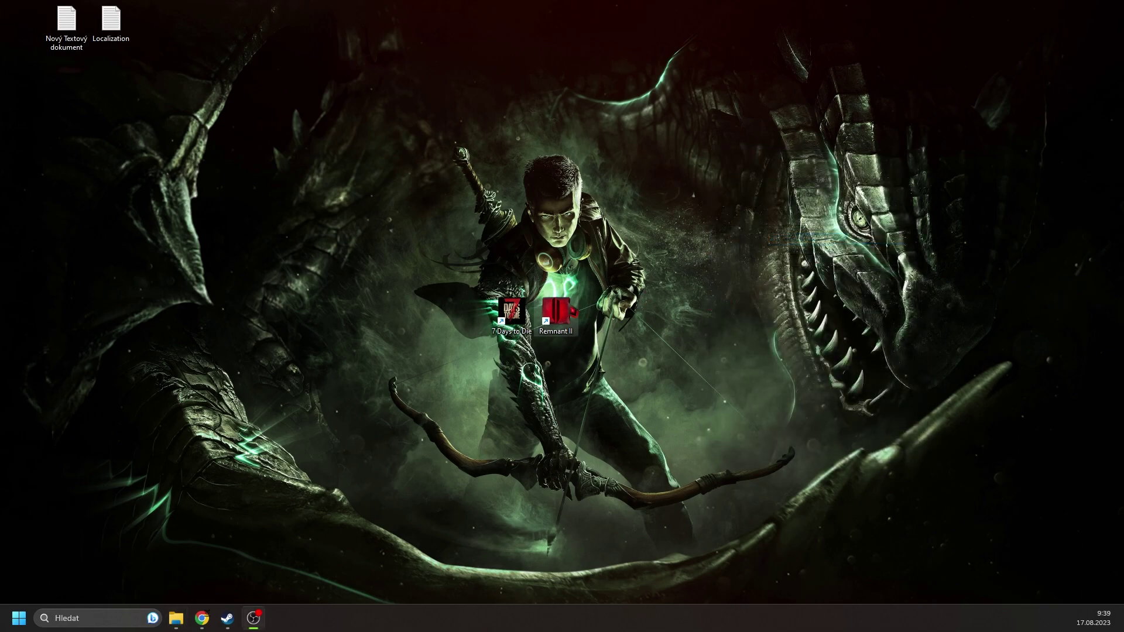
# Examine the target path in the properties of the Remnant II desktop shortcut, then close the dialog.
pyautogui.rightClick(565, 316)
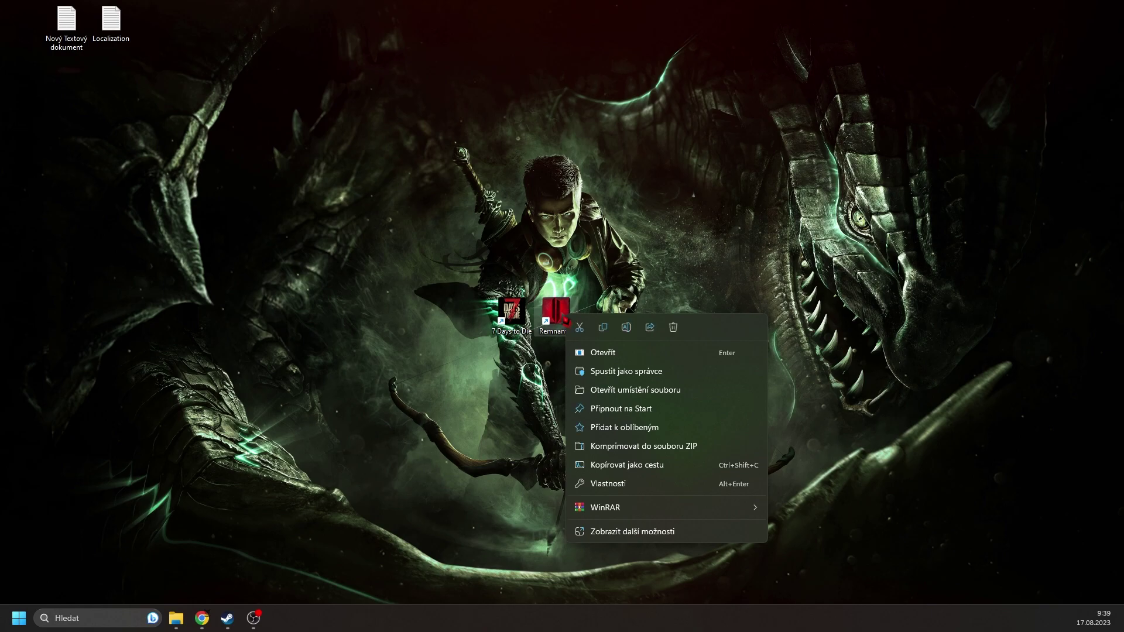
pyautogui.click(613, 491)
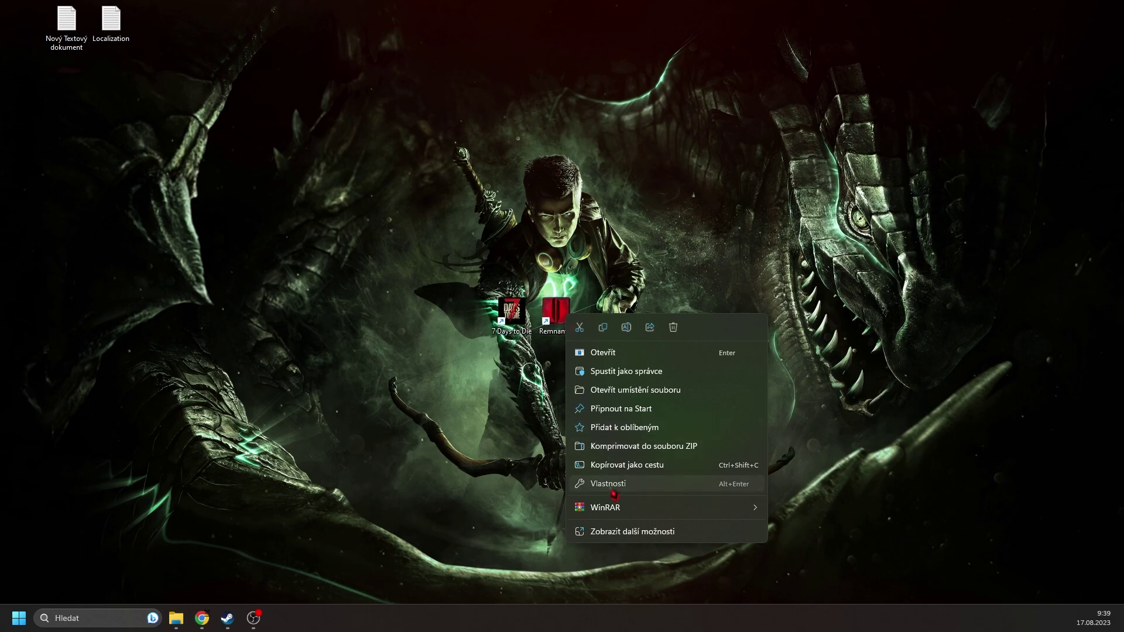
pyautogui.moveTo(654, 276); pyautogui.dragTo(743, 223)
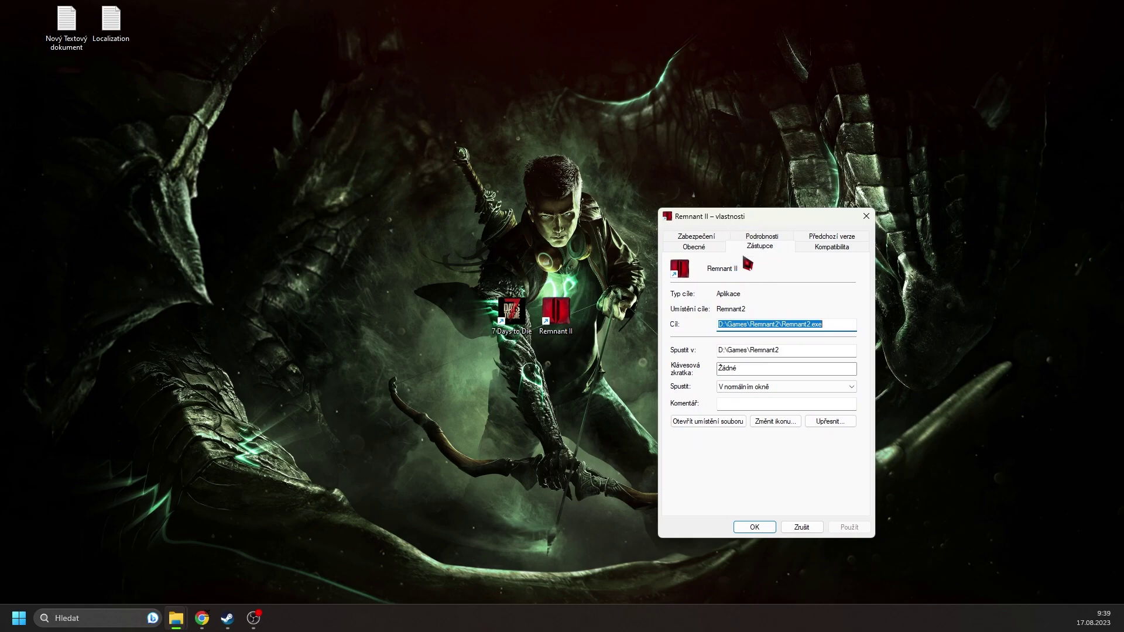
pyautogui.click(747, 327)
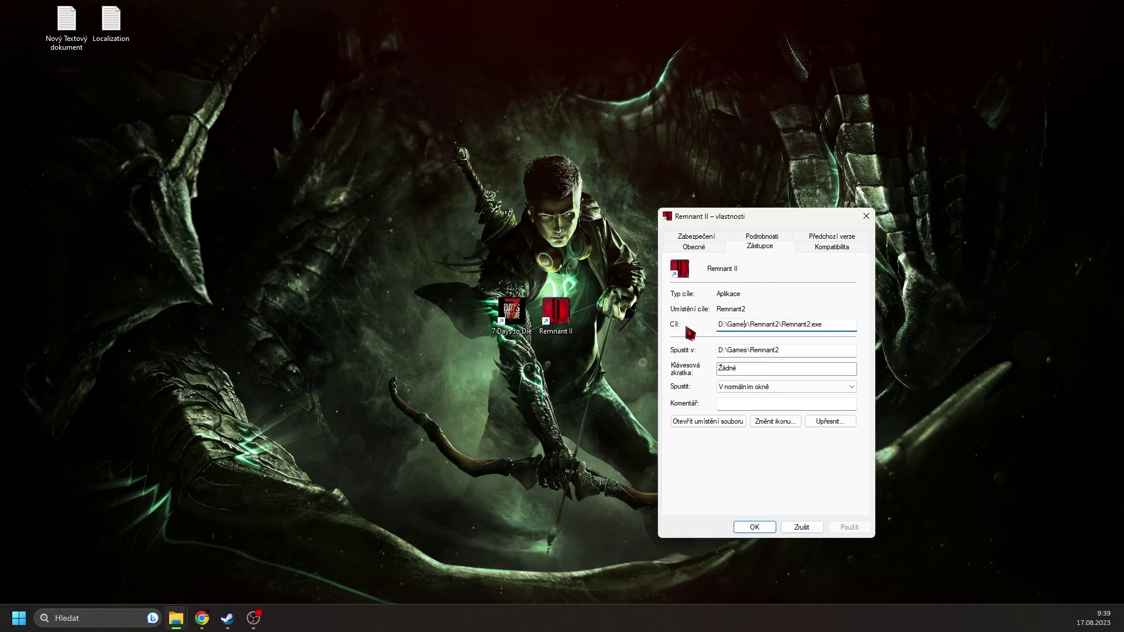
pyautogui.moveTo(825, 326); pyautogui.dragTo(688, 337)
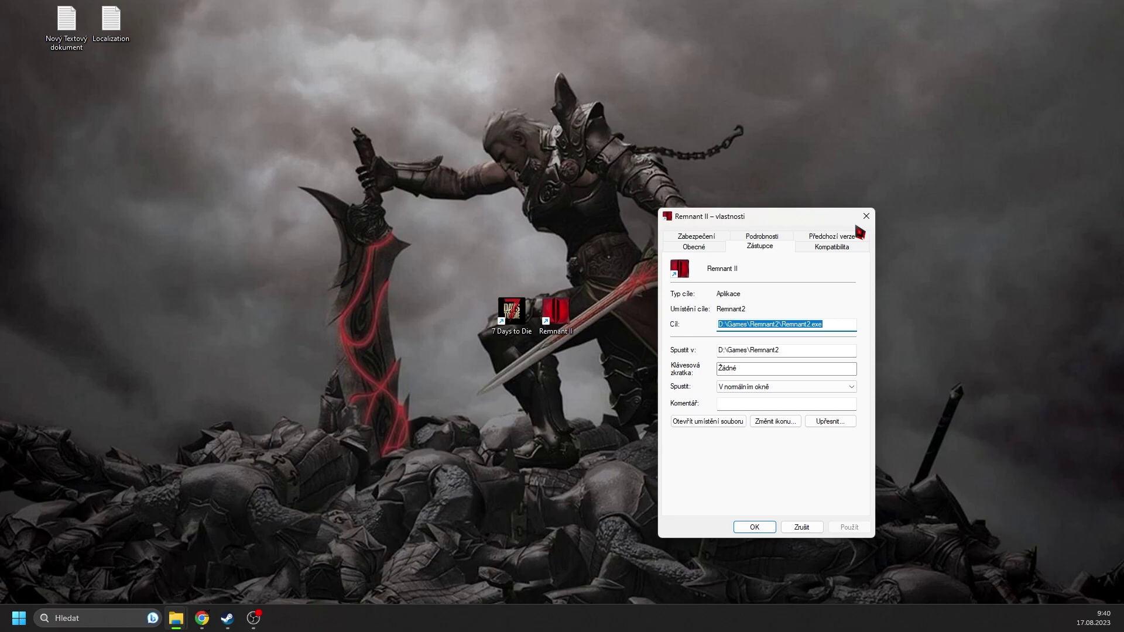
pyautogui.click(723, 324)
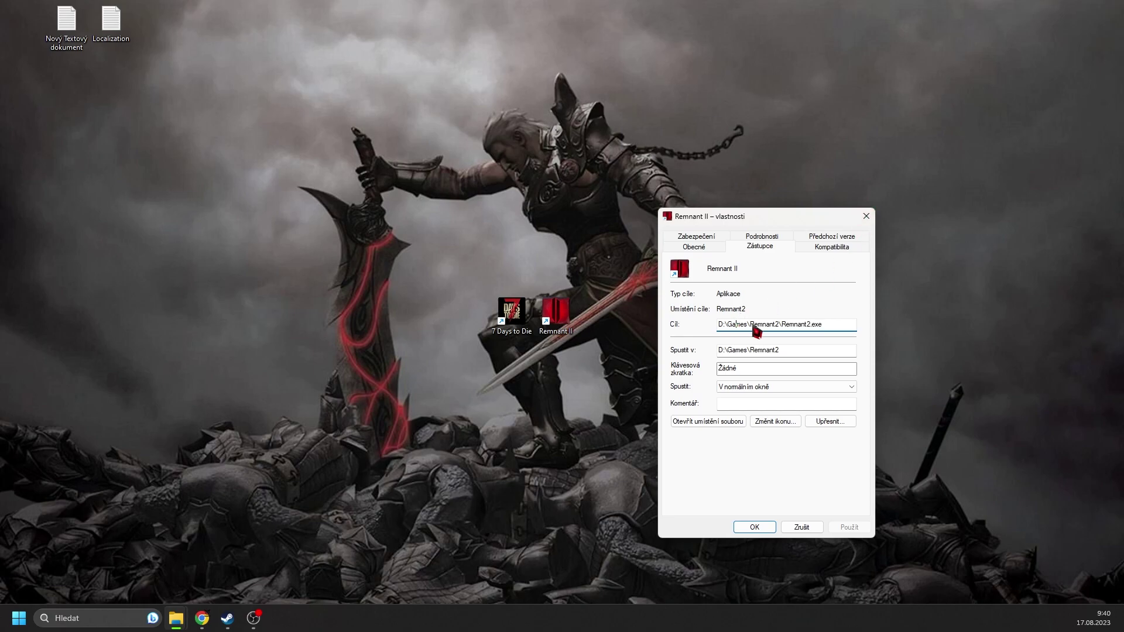
pyautogui.click(865, 216)
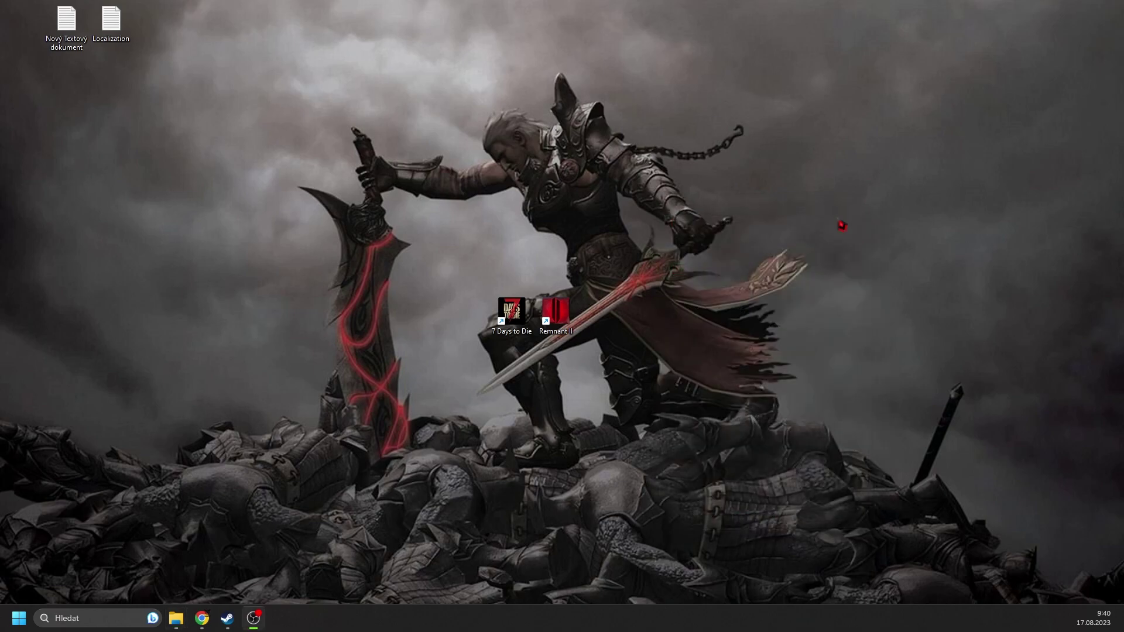
# Bring back the 7 Days To Die game folder and open its Mods folder.
pyautogui.click(176, 619)
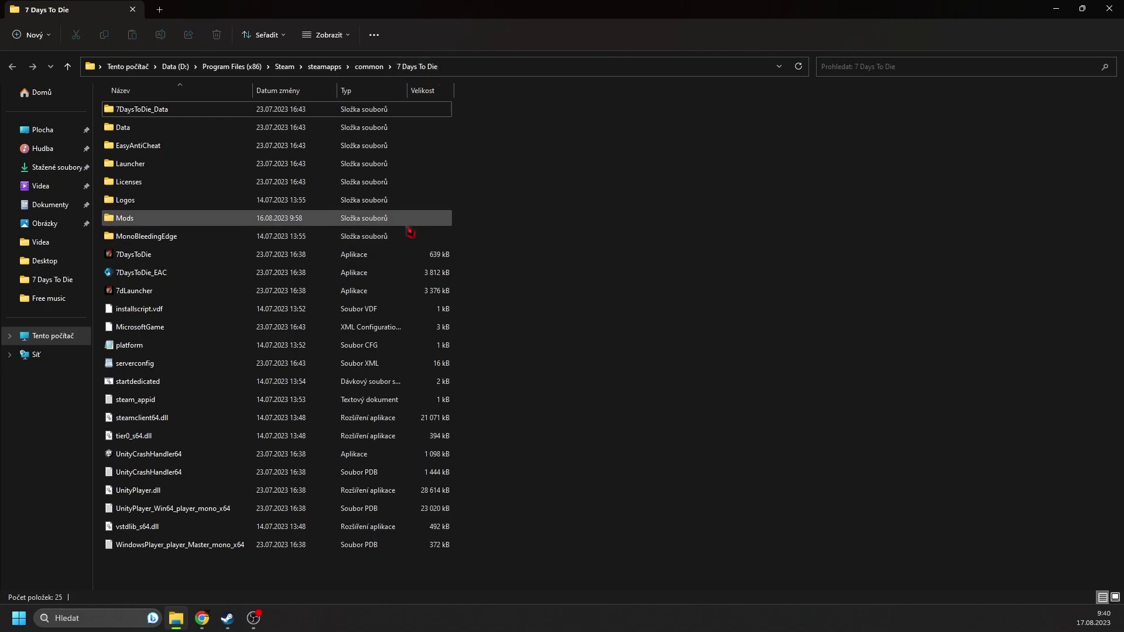
pyautogui.click(143, 226)
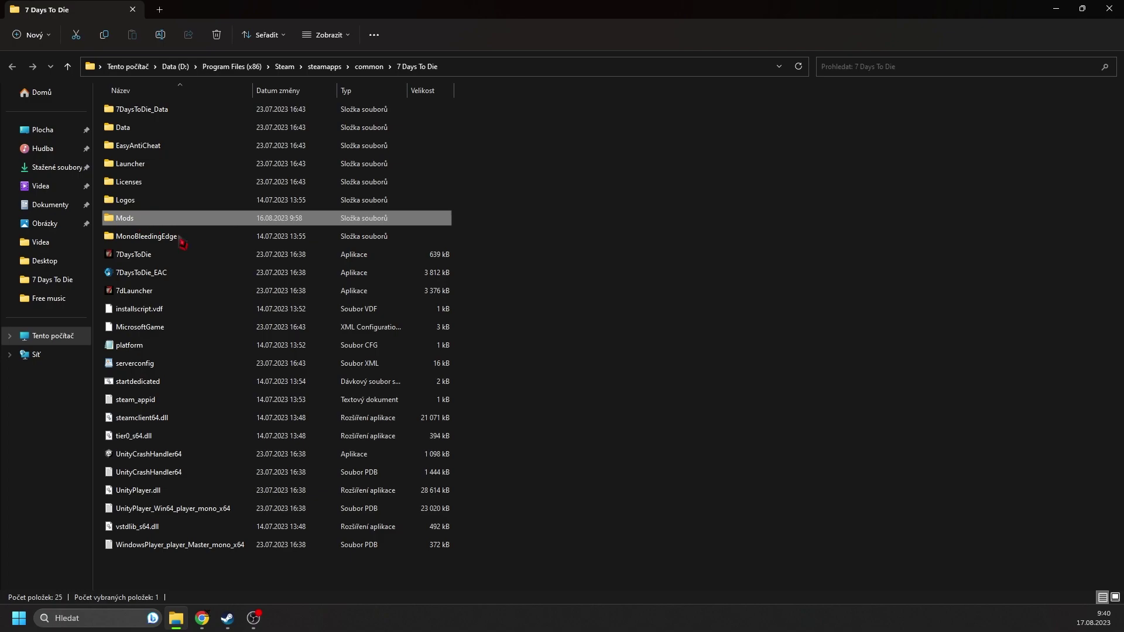
pyautogui.click(131, 238)
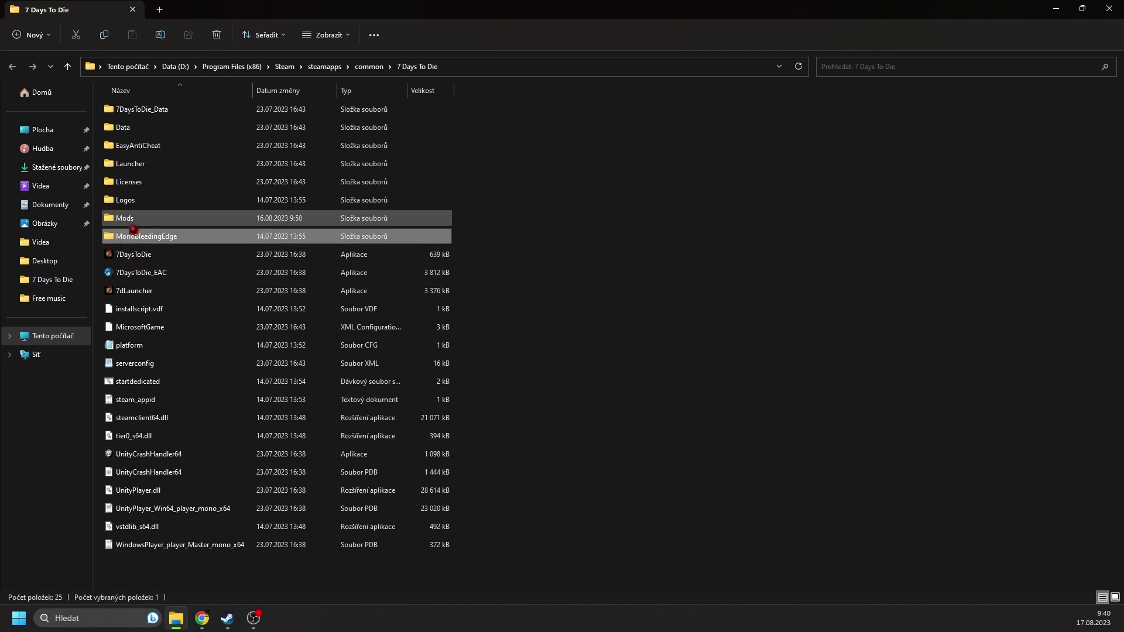
pyautogui.click(136, 228)
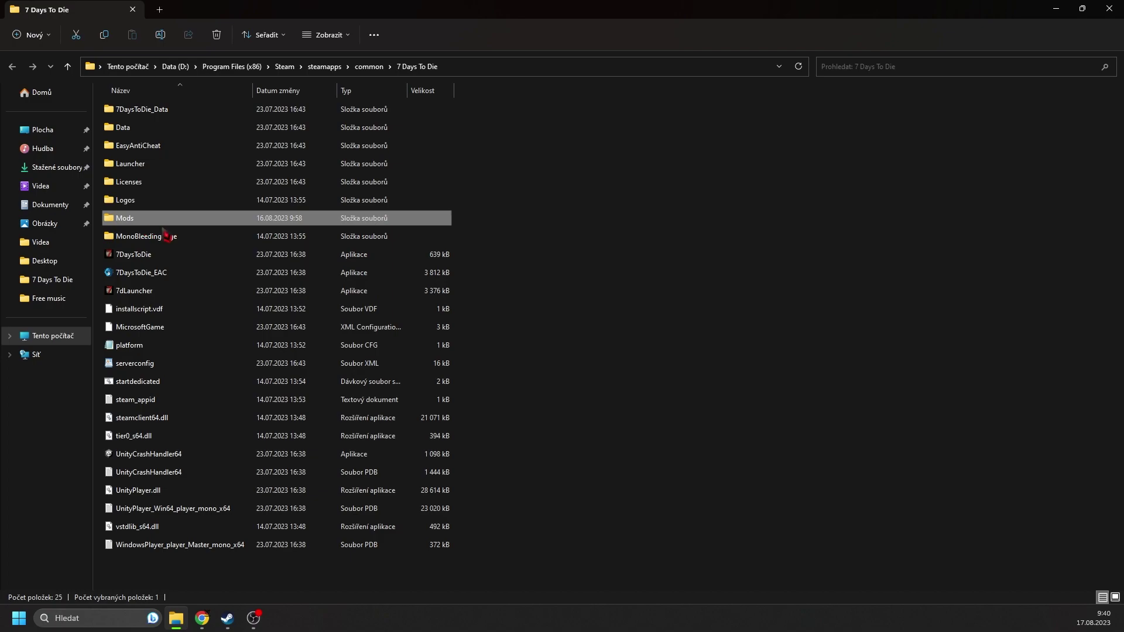
pyautogui.moveTo(146, 224)
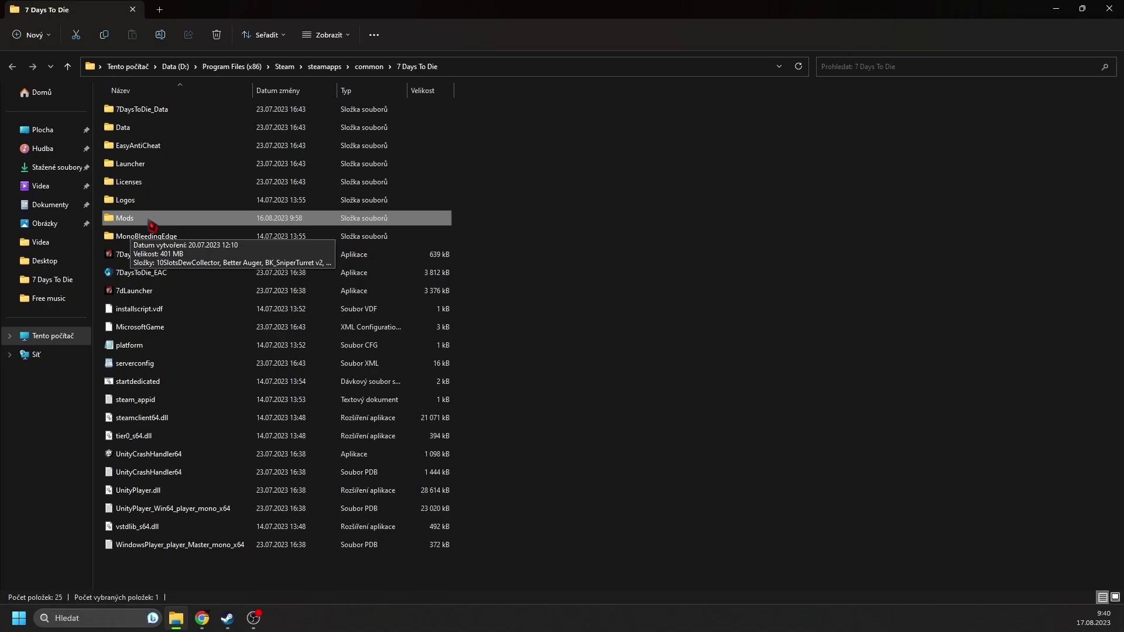
pyautogui.doubleClick(151, 221)
pyautogui.scroll(-1, 222, 394)
pyautogui.scroll(1, 222, 396)
# Open the downloaded PhD Bigger Backpack and Secure Storage Chest archive from Chrome's recent downloads and place its window beside the Mods folder.
pyautogui.click(202, 619)
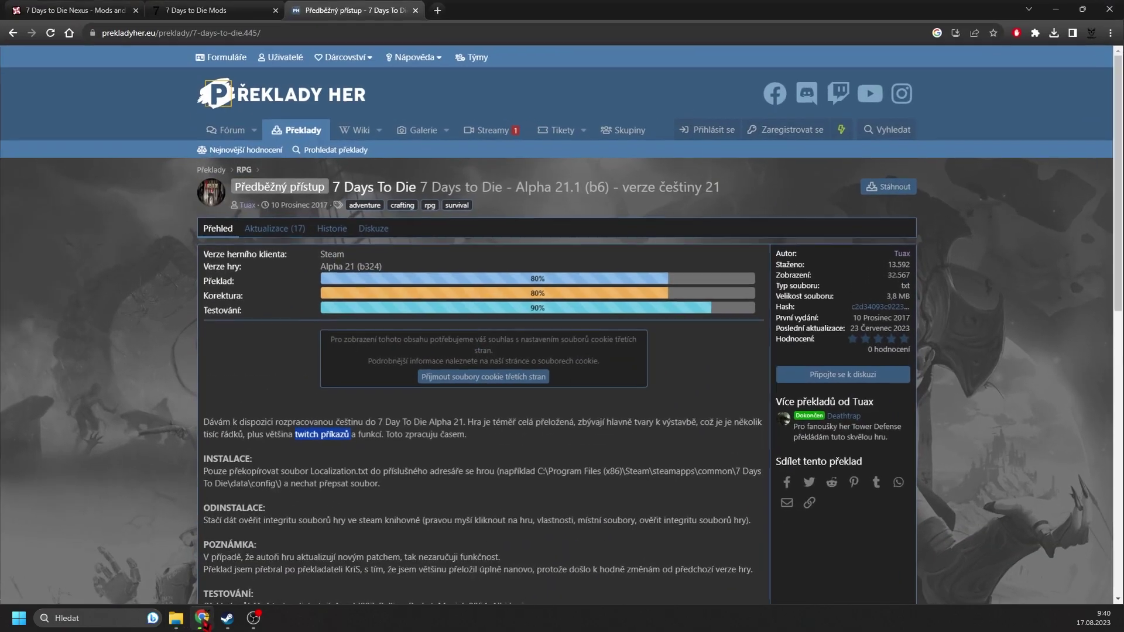
pyautogui.click(1053, 36)
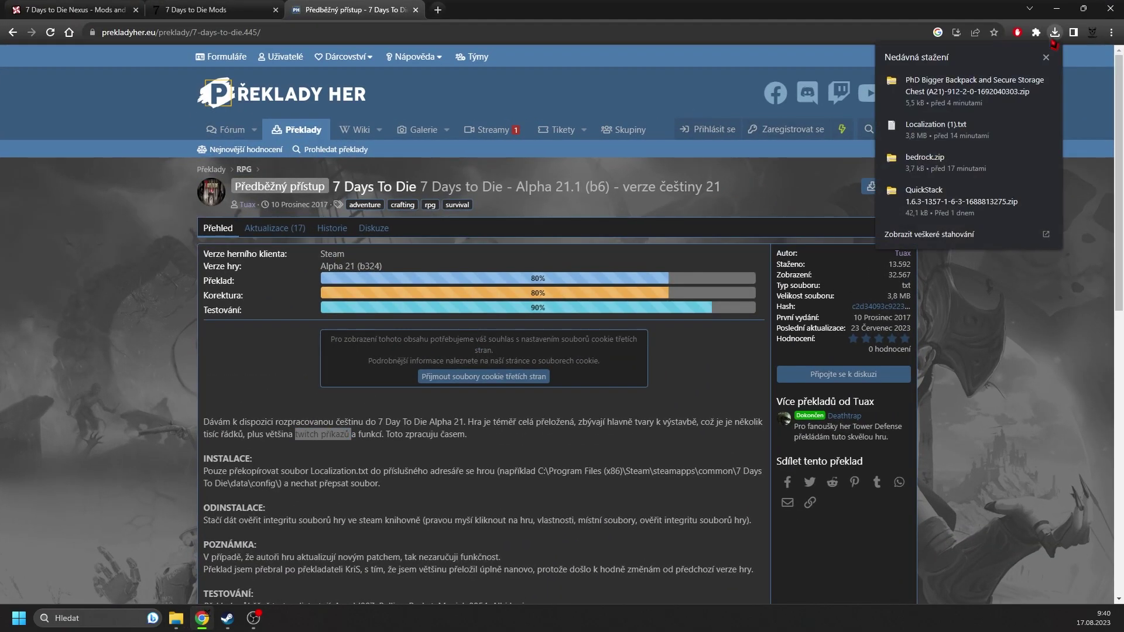
pyautogui.click(942, 107)
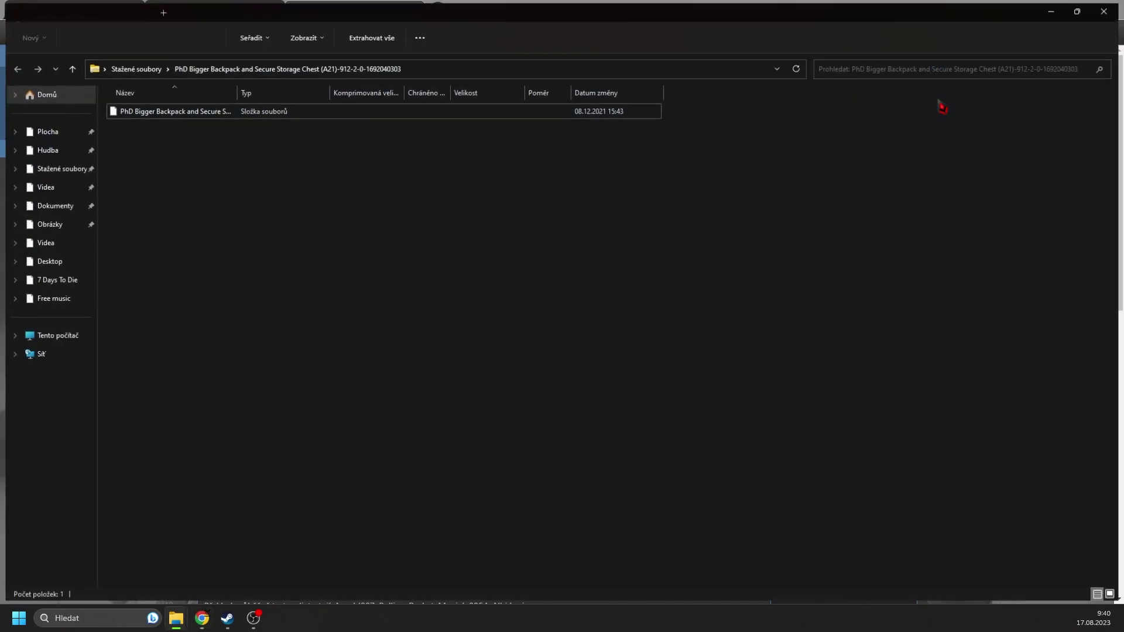
pyautogui.doubleClick(451, 13)
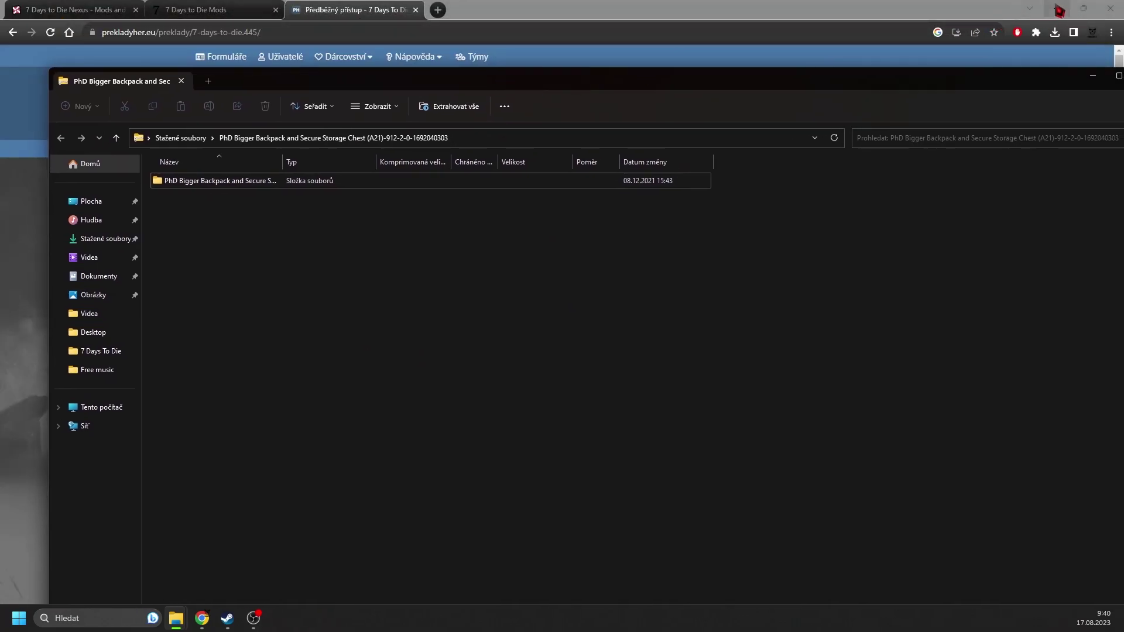
pyautogui.click(1058, 10)
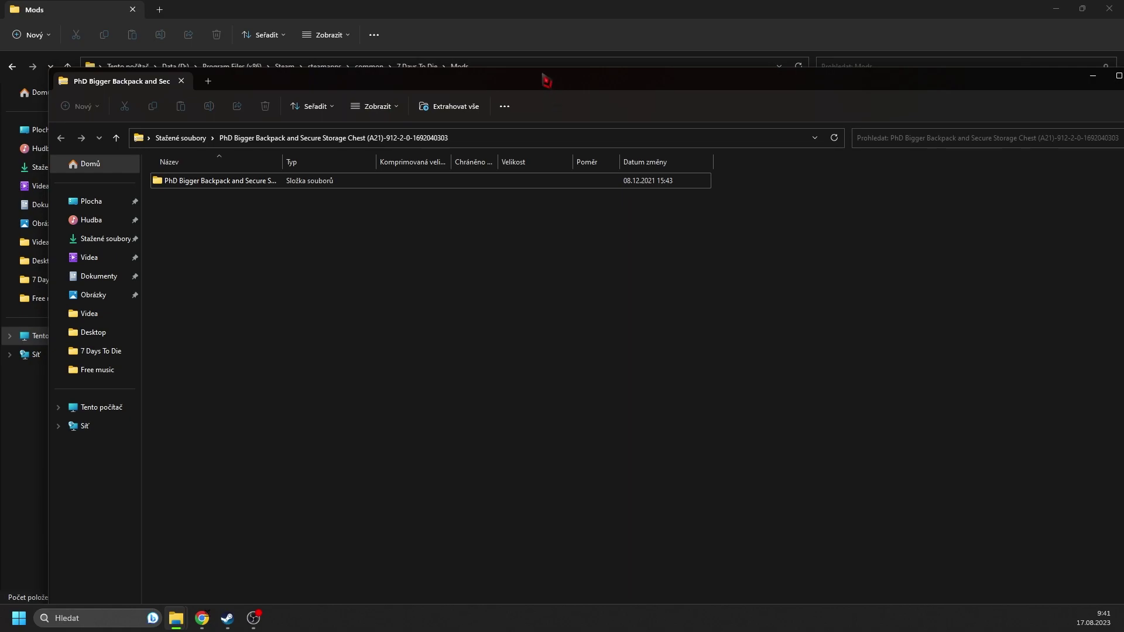
pyautogui.moveTo(547, 82); pyautogui.dragTo(627, 80)
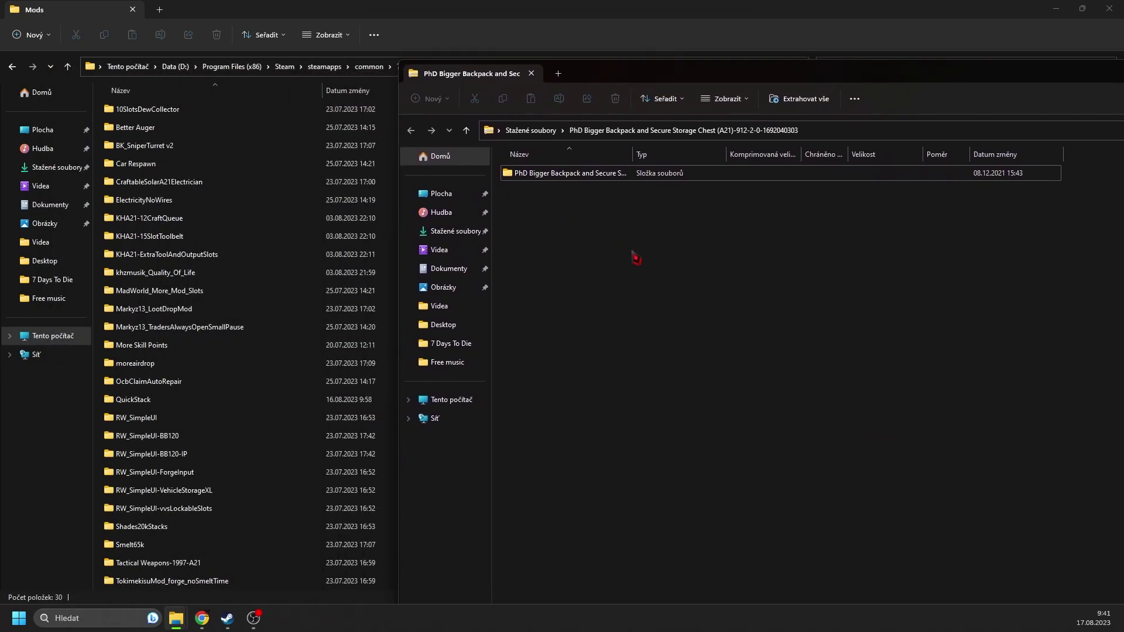
# Inspect the Config, ModInfo and Readme items inside the archive's mod folder, then return to the archive's top level.
pyautogui.doubleClick(610, 175)
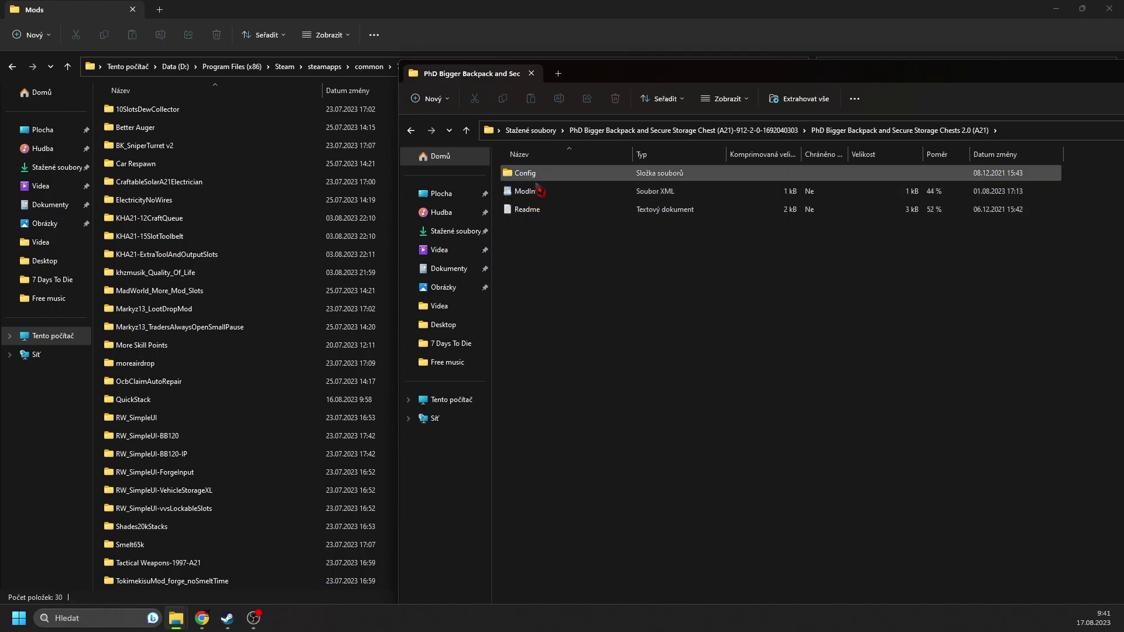
pyautogui.click(536, 216)
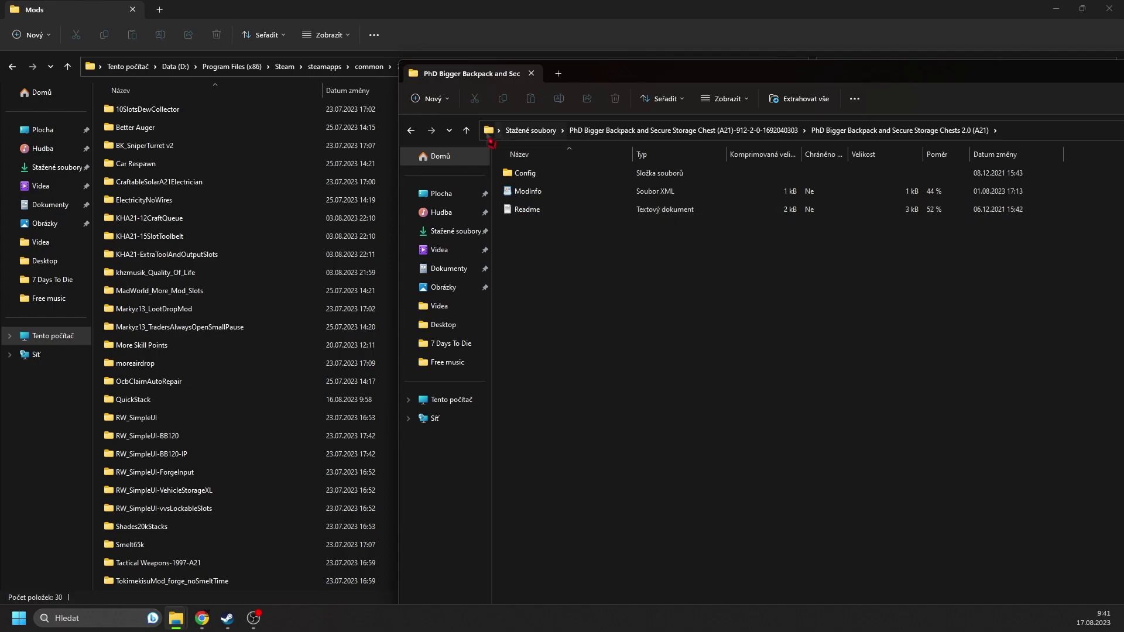
pyautogui.click(411, 130)
pyautogui.doubleClick(536, 175)
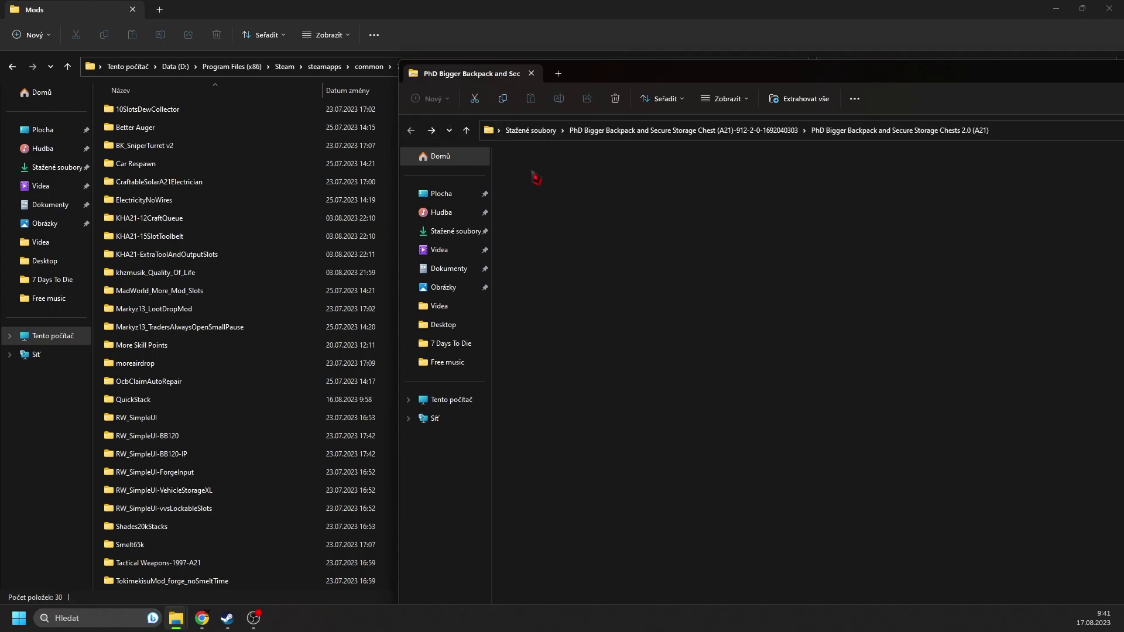
pyautogui.moveTo(547, 262); pyautogui.dragTo(552, 176)
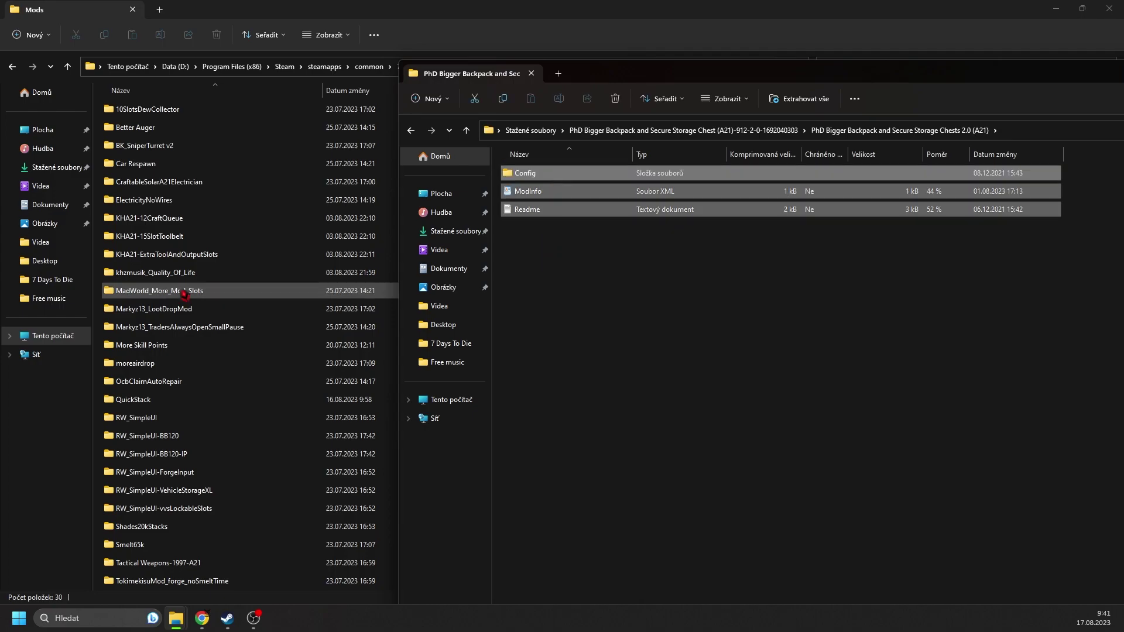
pyautogui.click(411, 130)
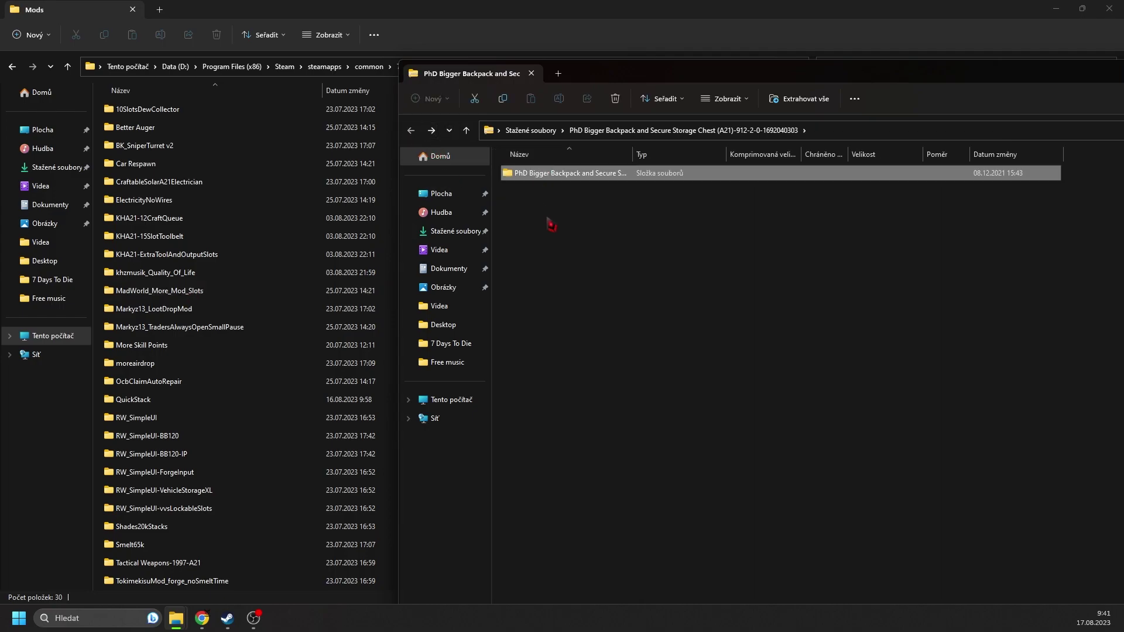
# Point out the archive's PhD Bigger Backpack mod folder next to the Mods folder, then close the archive window.
pyautogui.moveTo(584, 80); pyautogui.dragTo(752, 84)
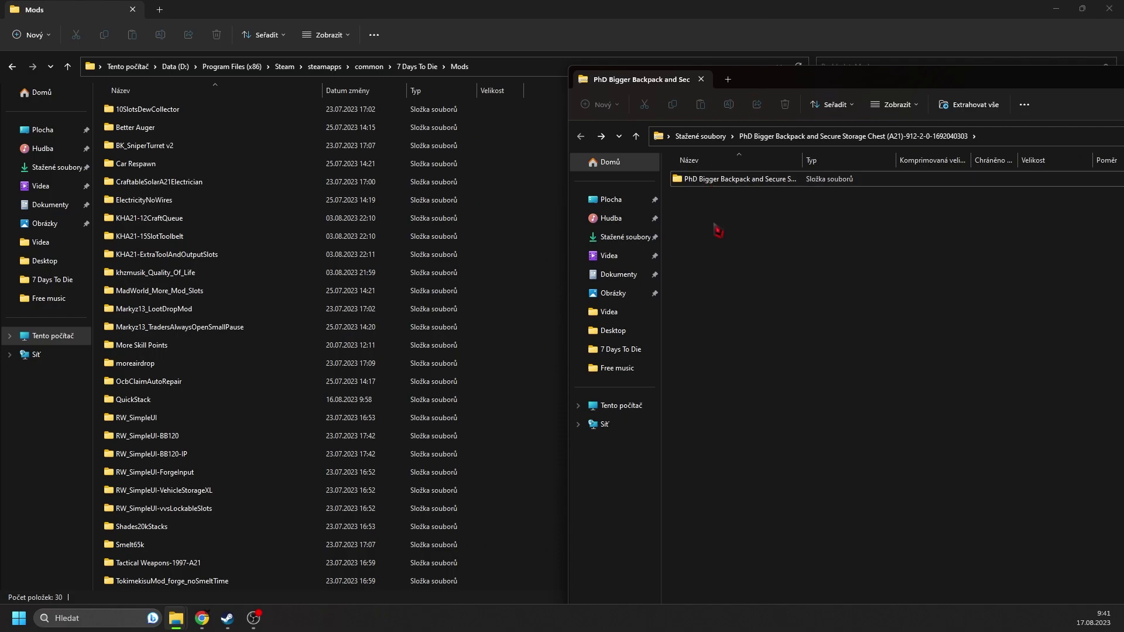
pyautogui.click(723, 181)
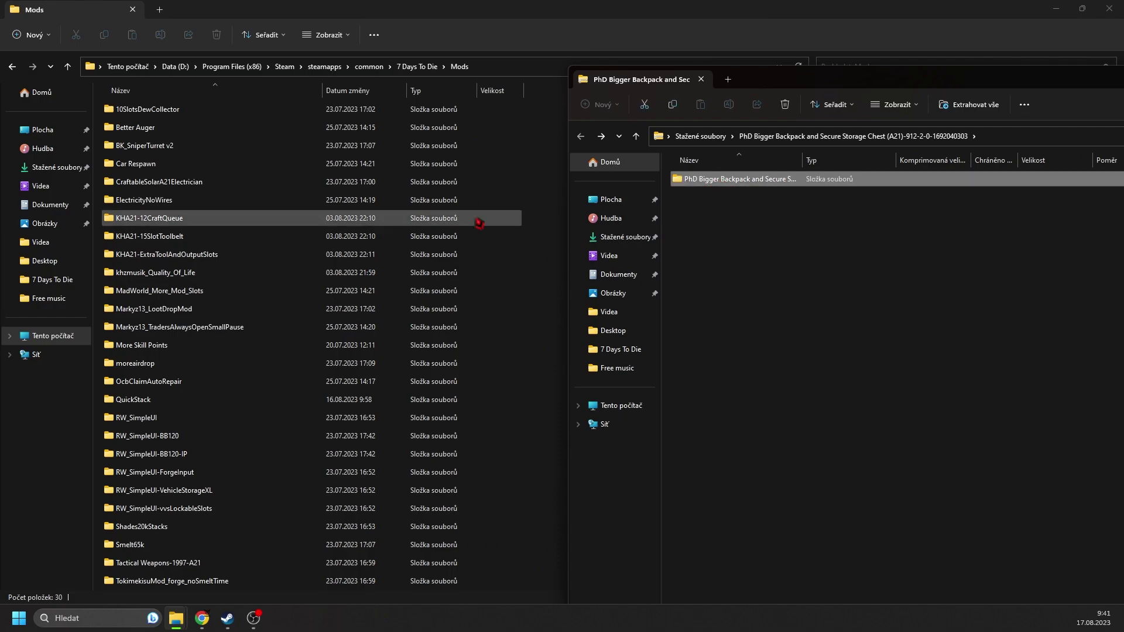
pyautogui.moveTo(998, 88); pyautogui.dragTo(513, 127)
pyautogui.moveTo(929, 121); pyautogui.dragTo(790, 125)
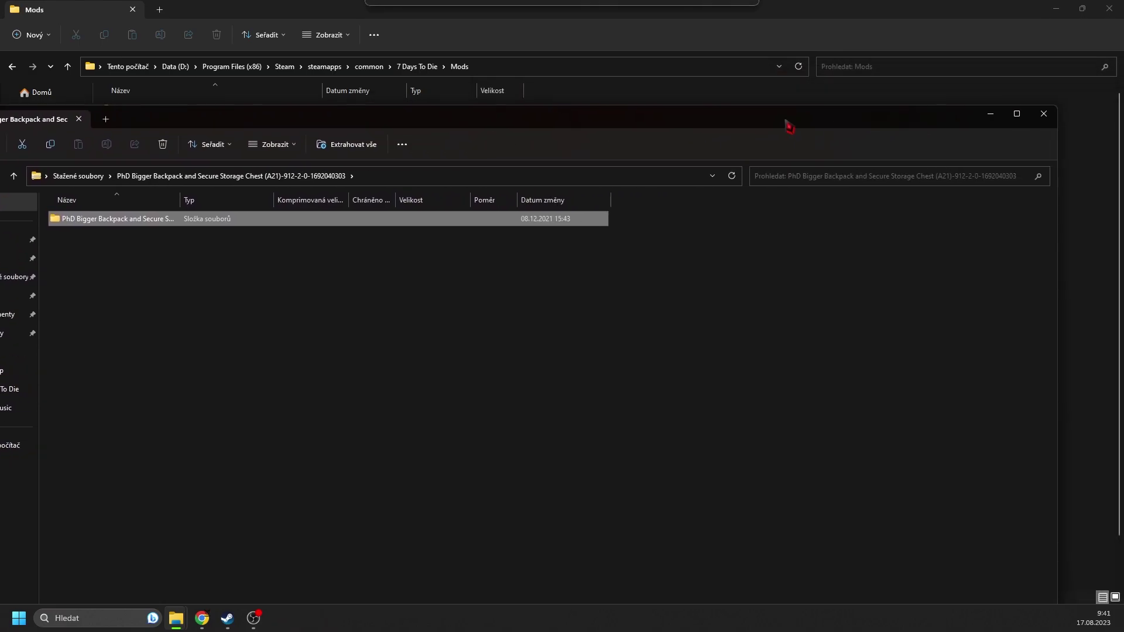
pyautogui.click(1042, 125)
# Review the installed mod folders in the Mods folder, highlighting the list from ElectricityNoWires to Zombie Health Bar.
pyautogui.scroll(-2, 595, 330)
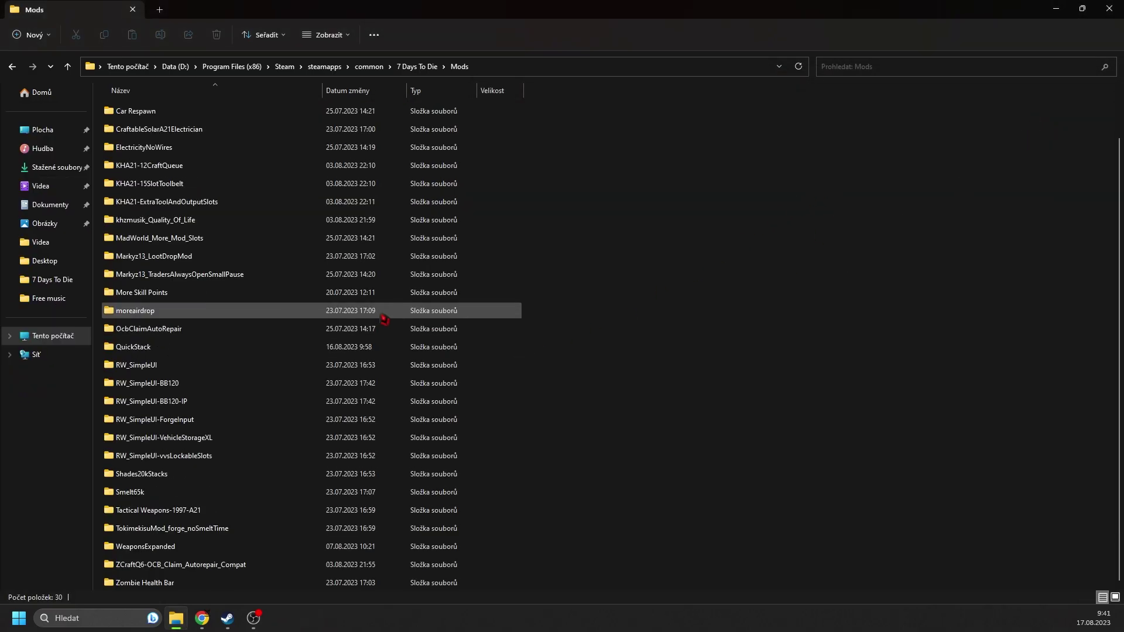
pyautogui.moveTo(587, 582); pyautogui.dragTo(296, 146)
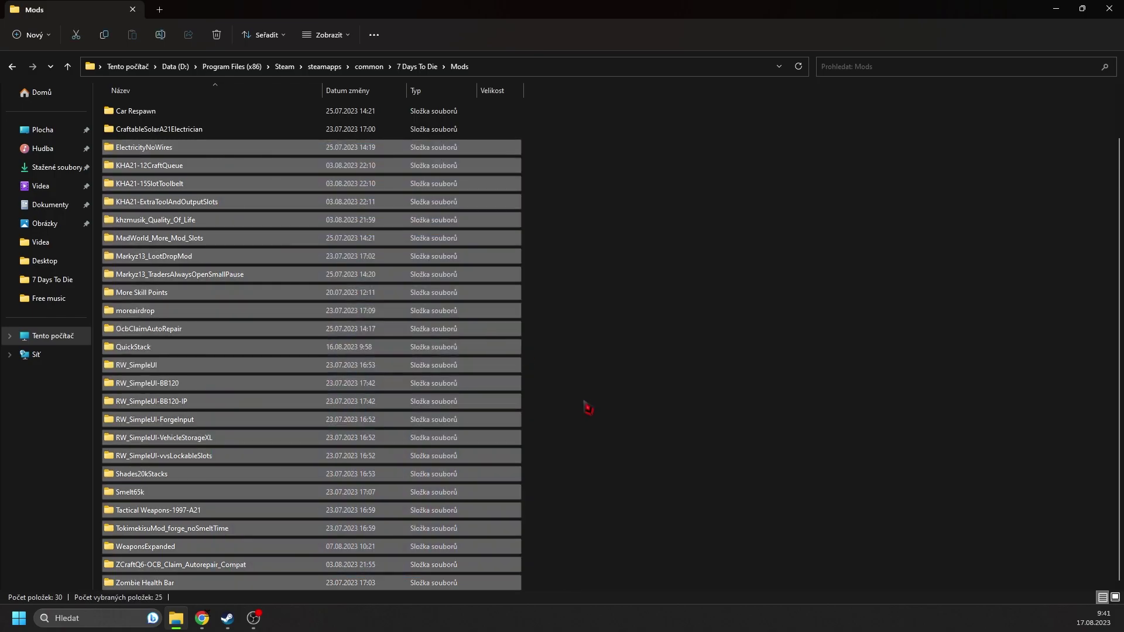
pyautogui.click(580, 397)
pyautogui.scroll(1, 579, 396)
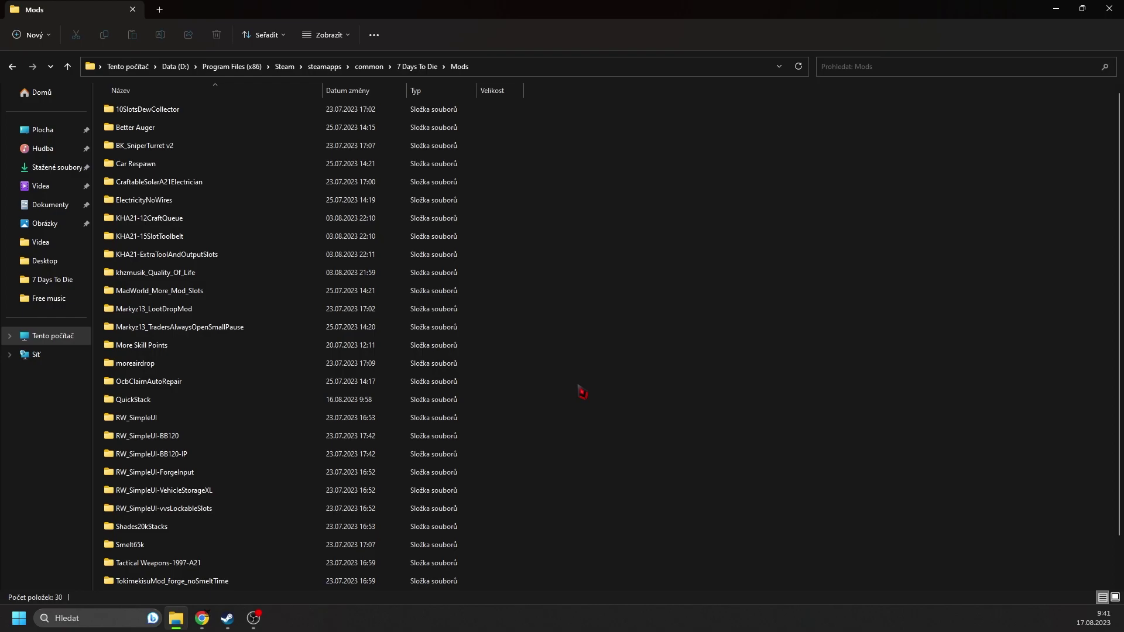
# Point out the RW_SimpleUI folder and its details, then look over the remaining mod folders and clear the selection.
pyautogui.click(236, 422)
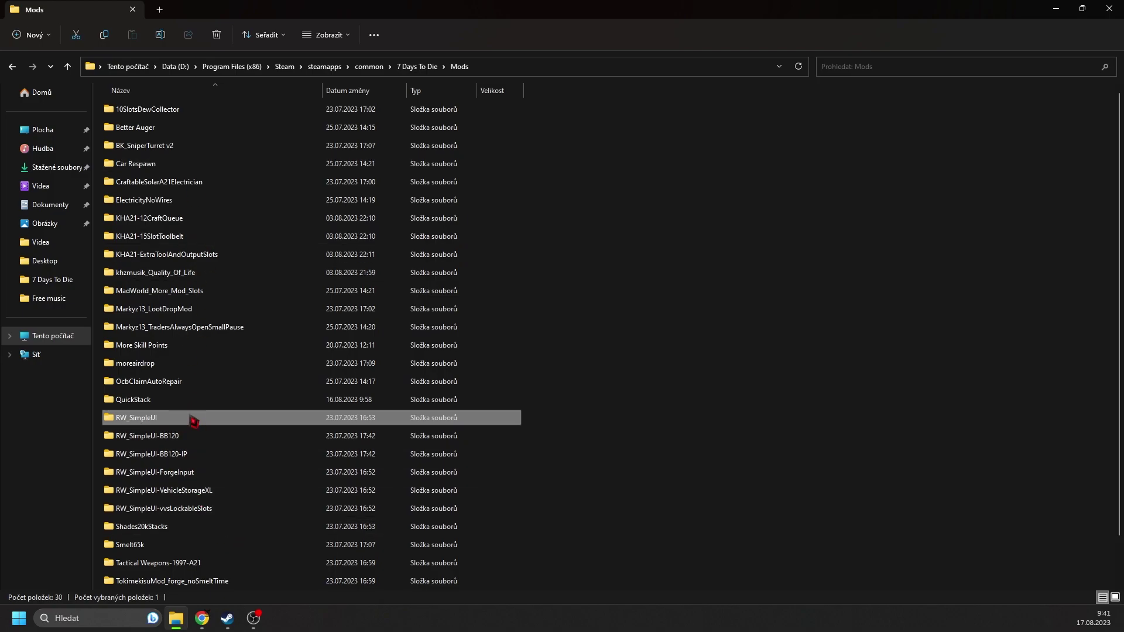
pyautogui.moveTo(194, 421)
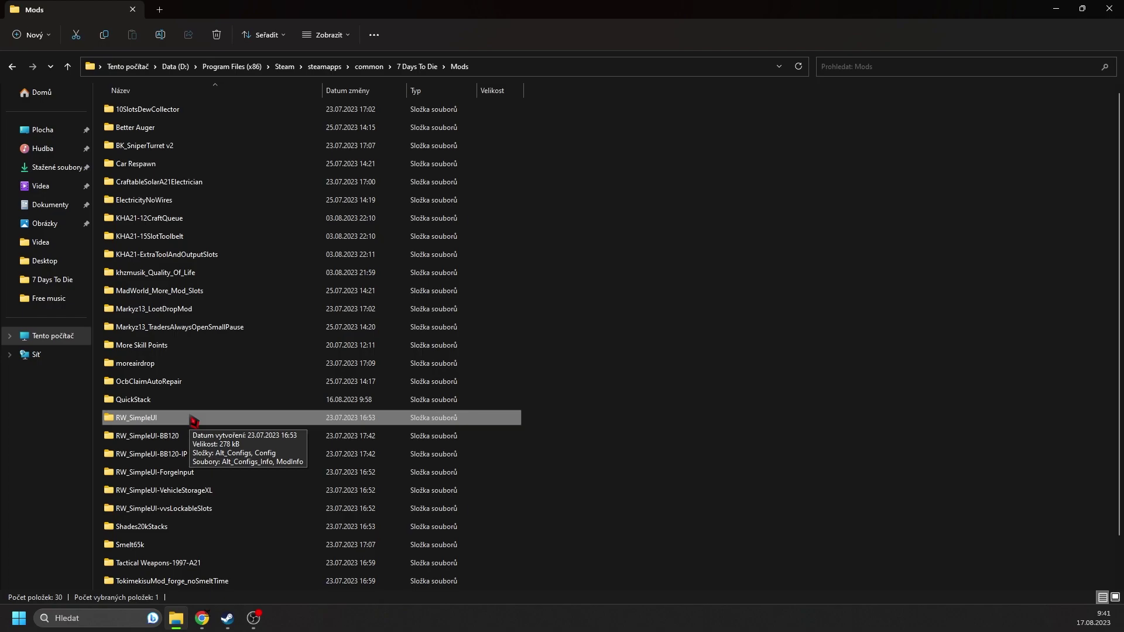
pyautogui.scroll(-1, 311, 454)
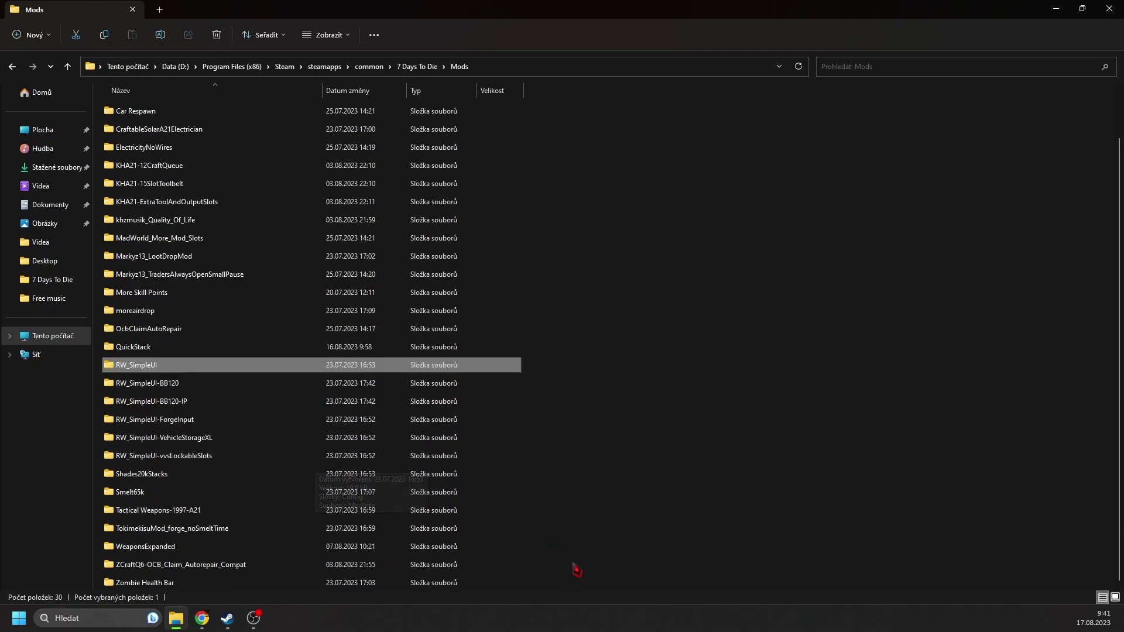
pyautogui.moveTo(676, 572); pyautogui.dragTo(118, 142)
pyautogui.click(615, 346)
pyautogui.scroll(1, 614, 346)
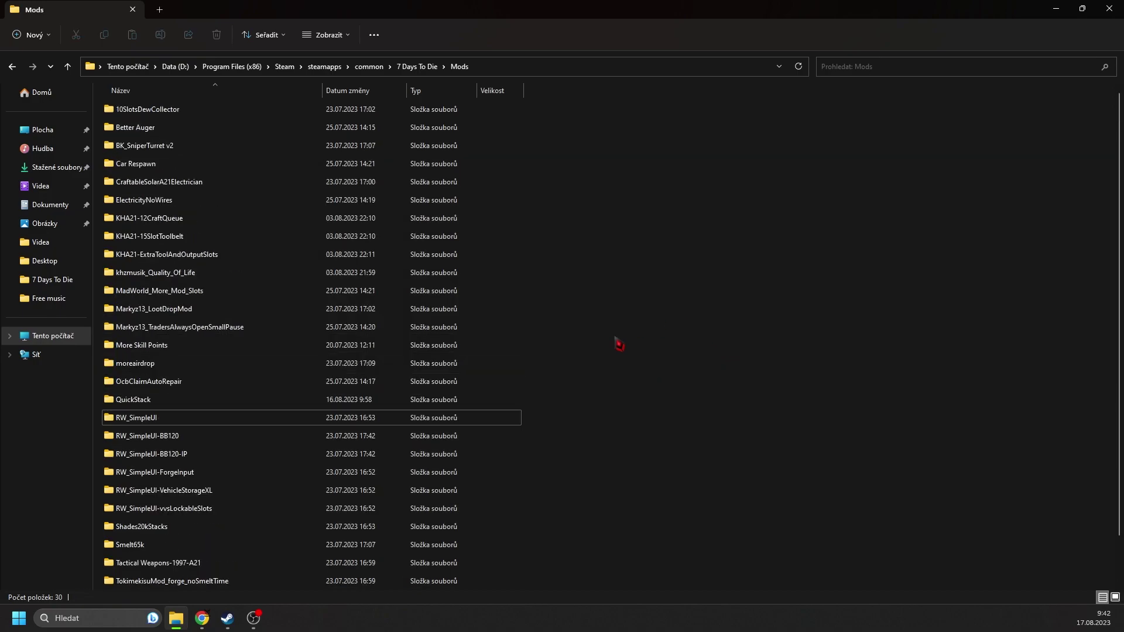
# Return to the 7 Days To Die game folder and point out the 7DaysToDie_EAC and 7dLauncher applications.
pyautogui.click(436, 68)
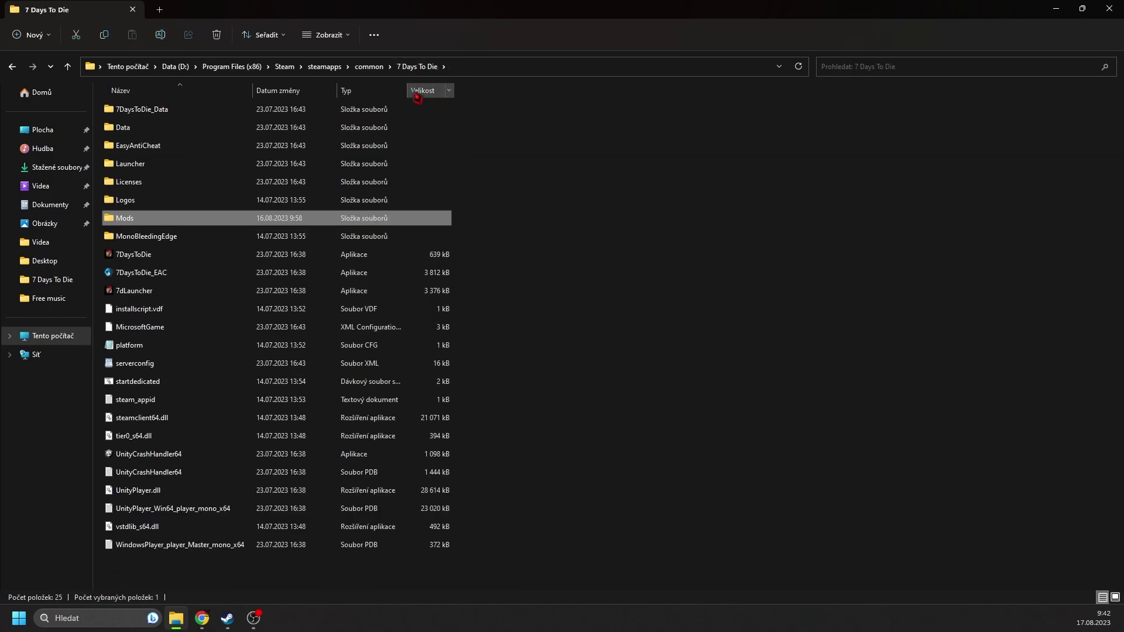
pyautogui.click(504, 211)
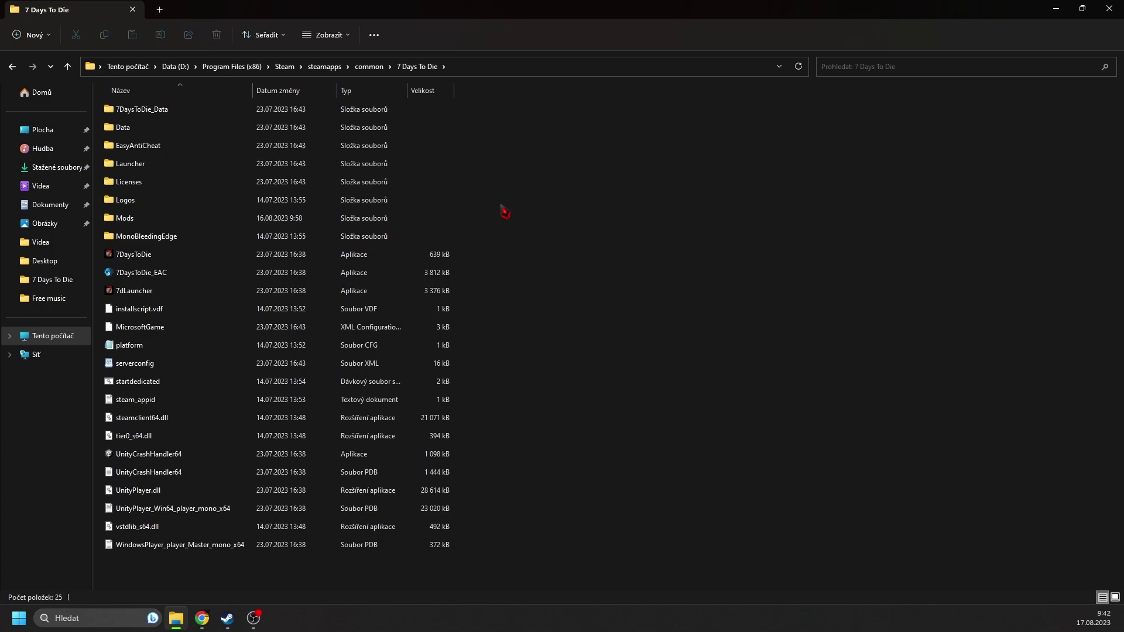
pyautogui.click(170, 279)
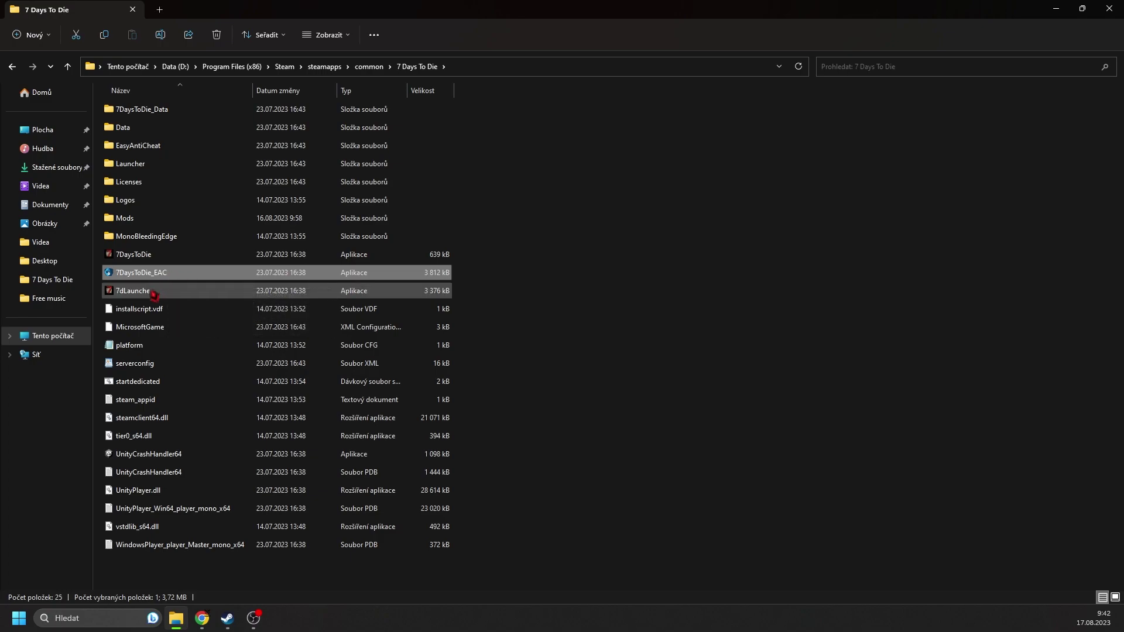
pyautogui.click(155, 293)
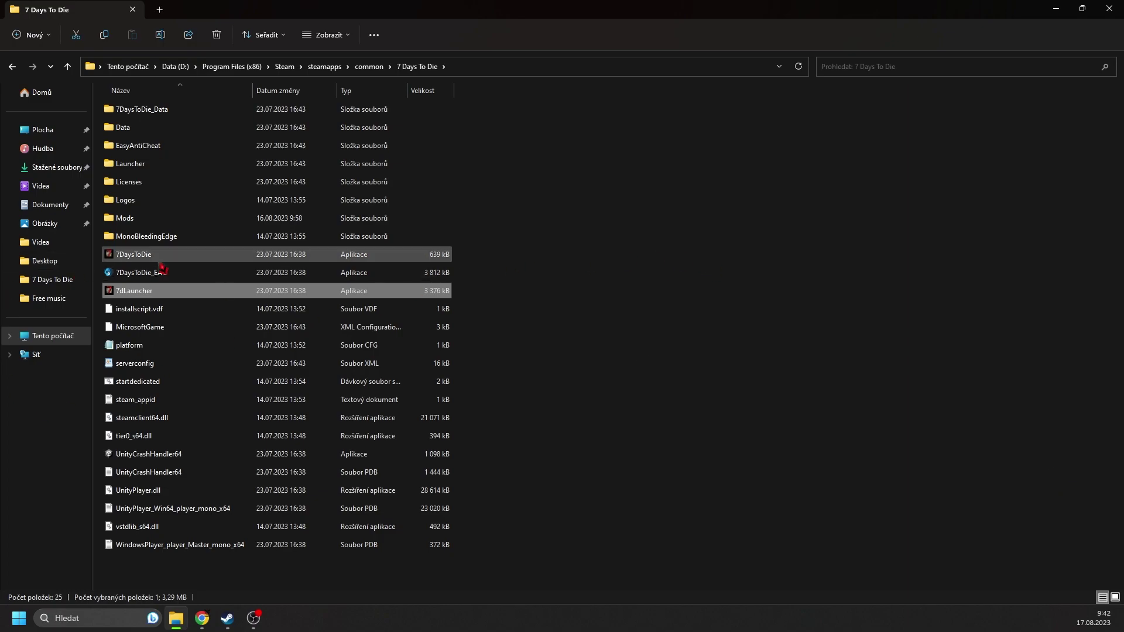
pyautogui.click(580, 319)
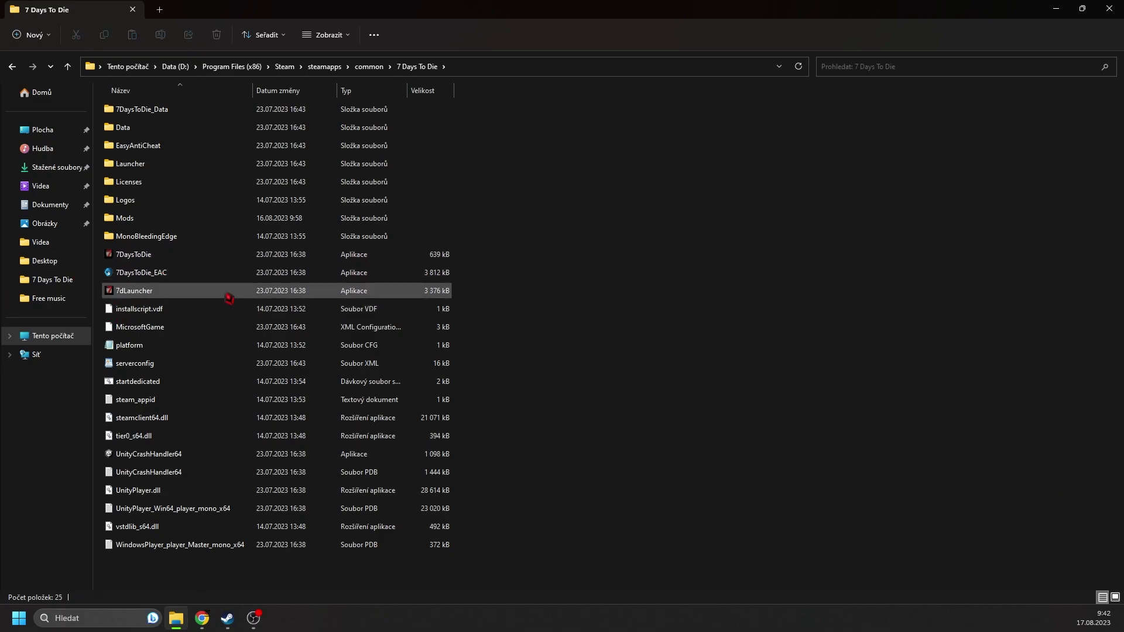
# Open 7dLauncher, check that Use EasyAntiCheat (EAC) is turned off in the game start options, and close the launcher.
pyautogui.doubleClick(130, 297)
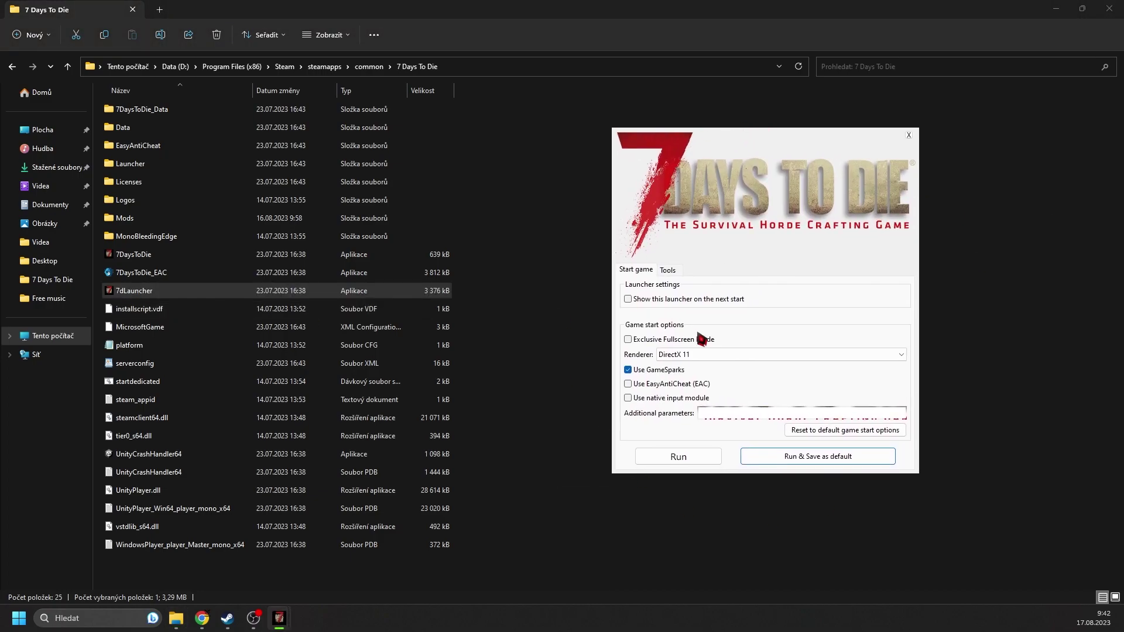
pyautogui.click(628, 384)
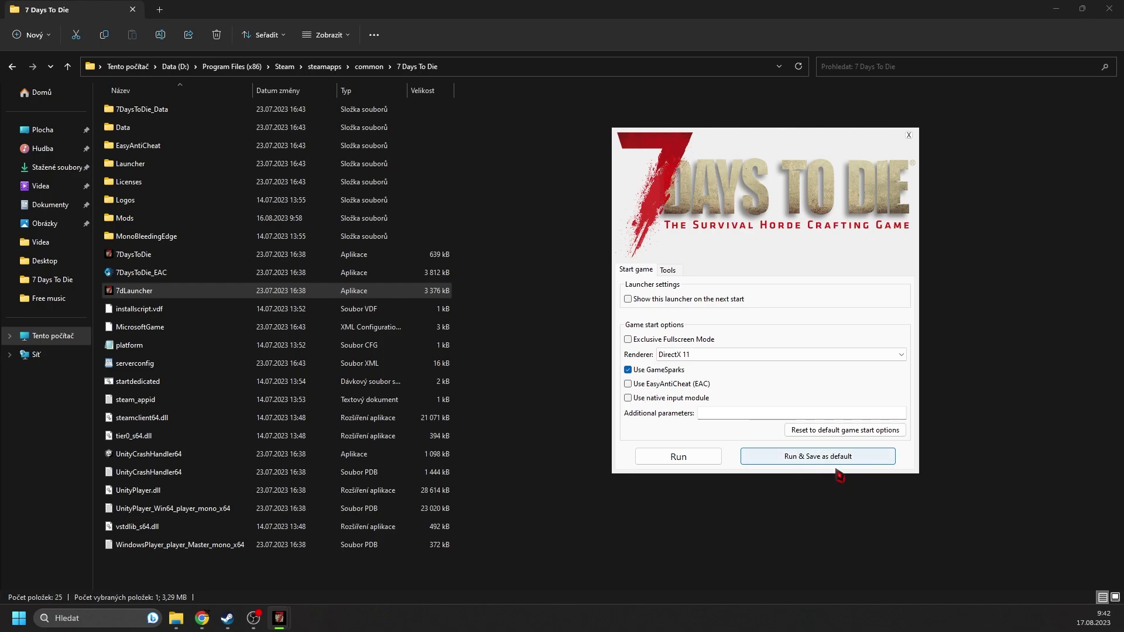
pyautogui.moveTo(781, 140); pyautogui.dragTo(758, 135)
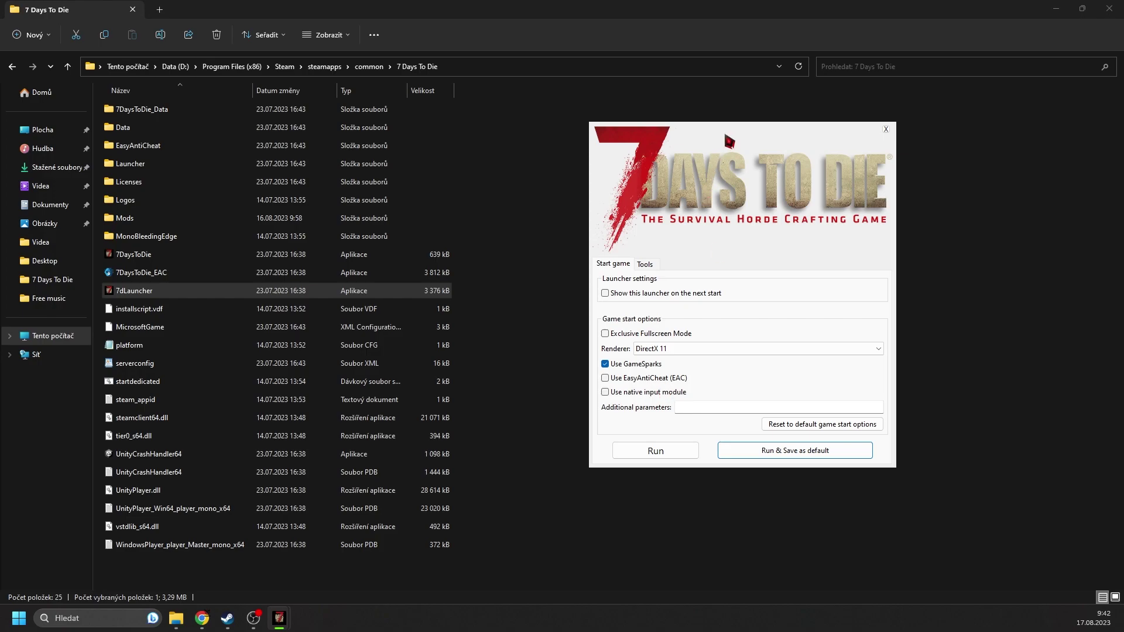
pyautogui.moveTo(726, 134); pyautogui.dragTo(727, 124)
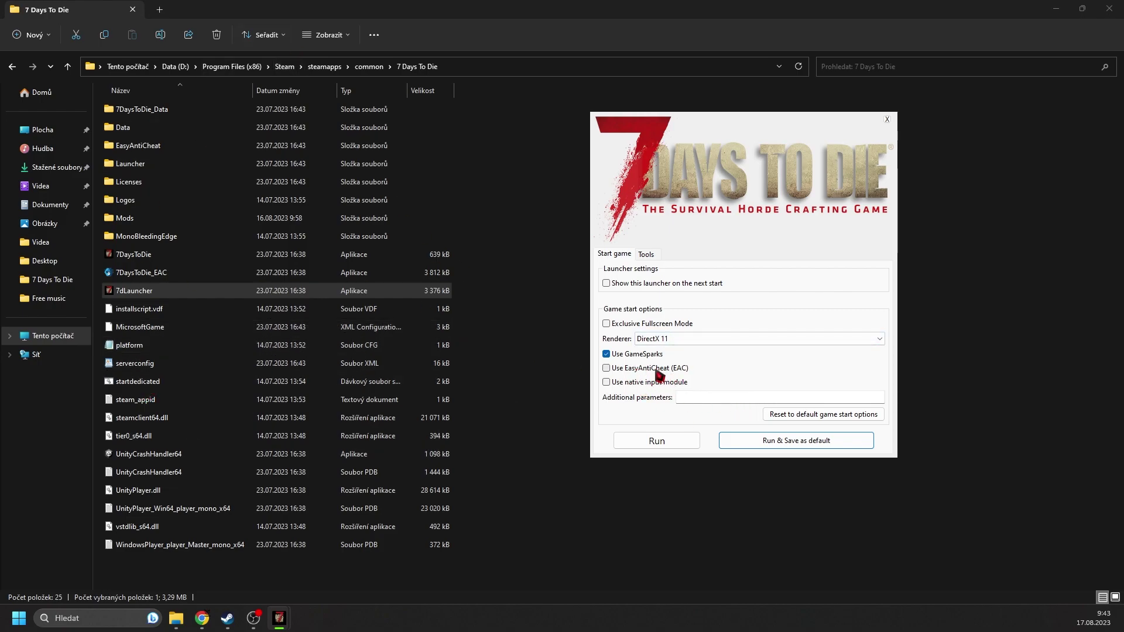
pyautogui.click(887, 120)
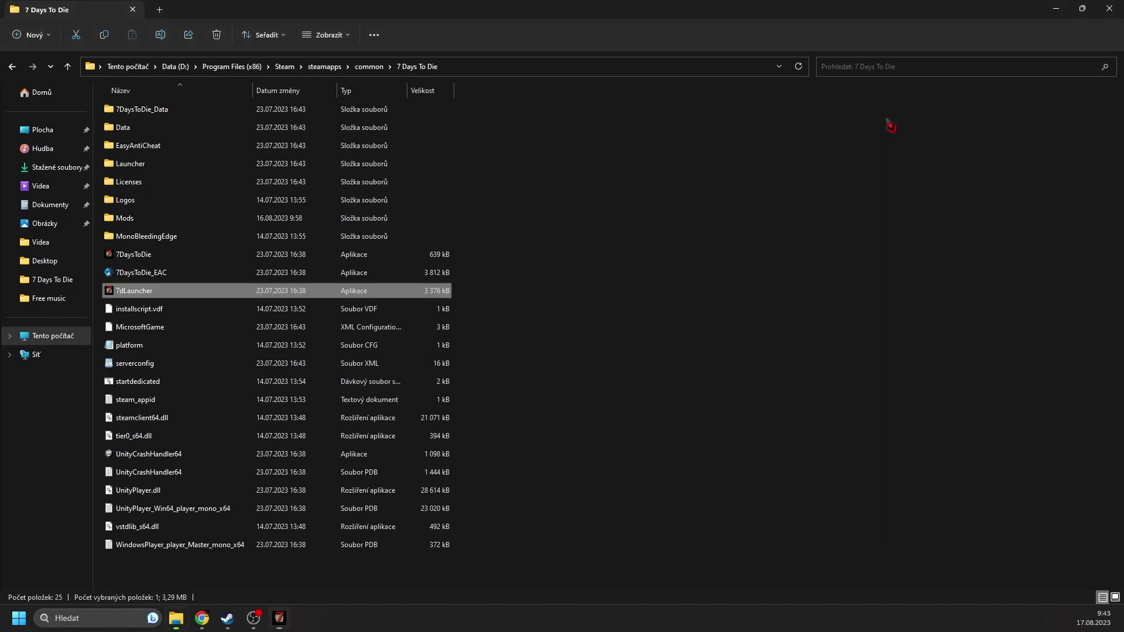
pyautogui.click(631, 283)
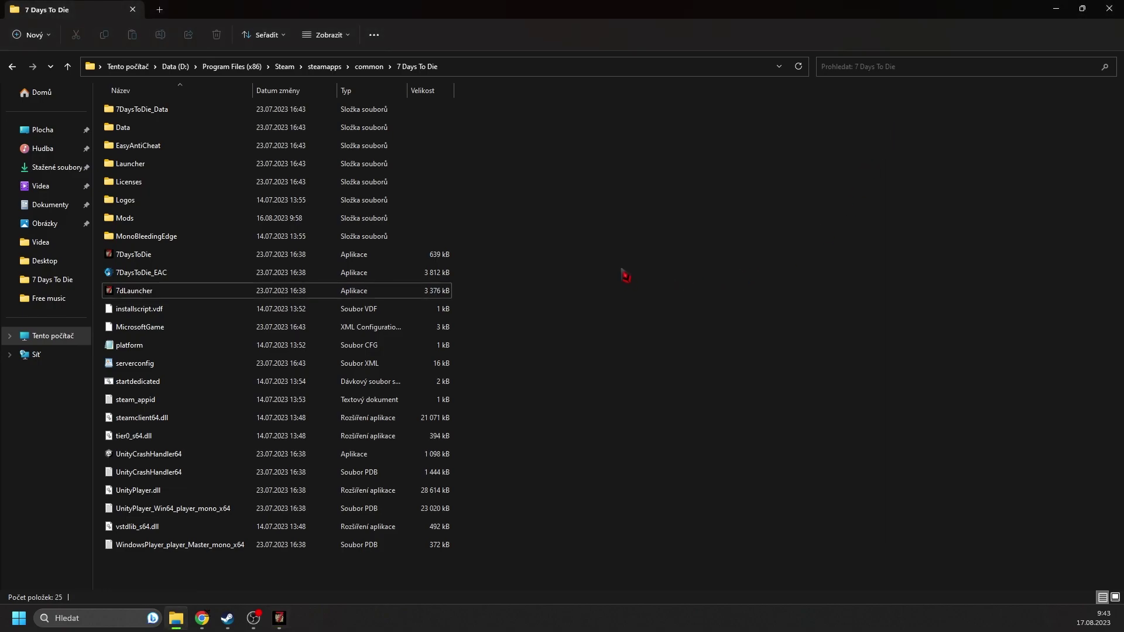
# Switch to Chrome, show the downloaded Localization (1).txt among the recent downloads, and return to the game folder.
pyautogui.hotkey('alt', 'Tab')
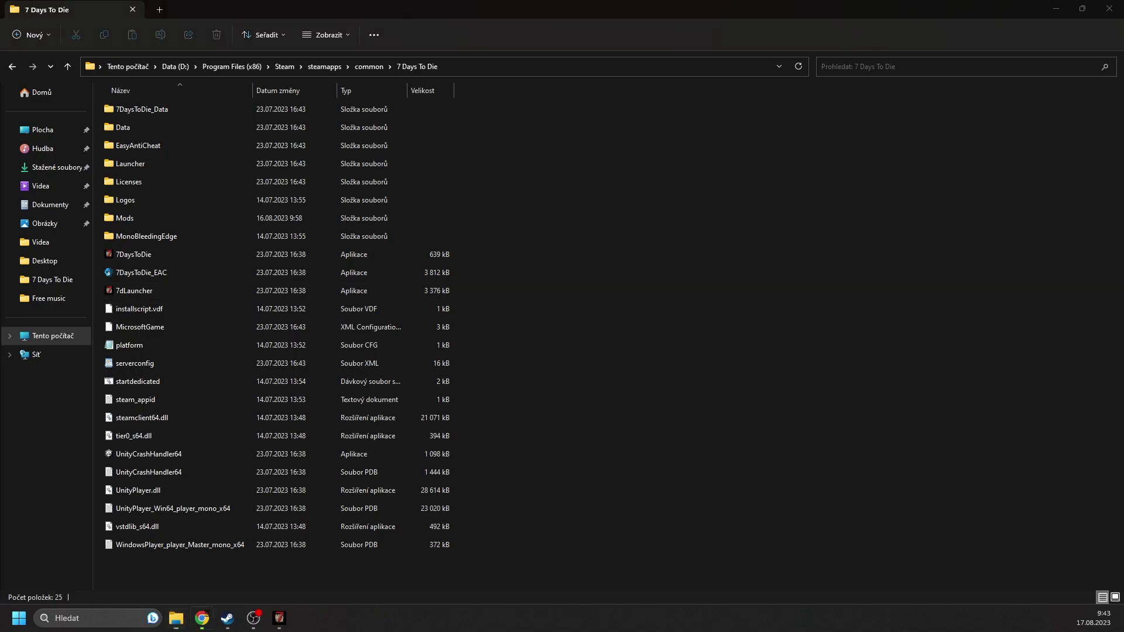
pyautogui.click(1054, 33)
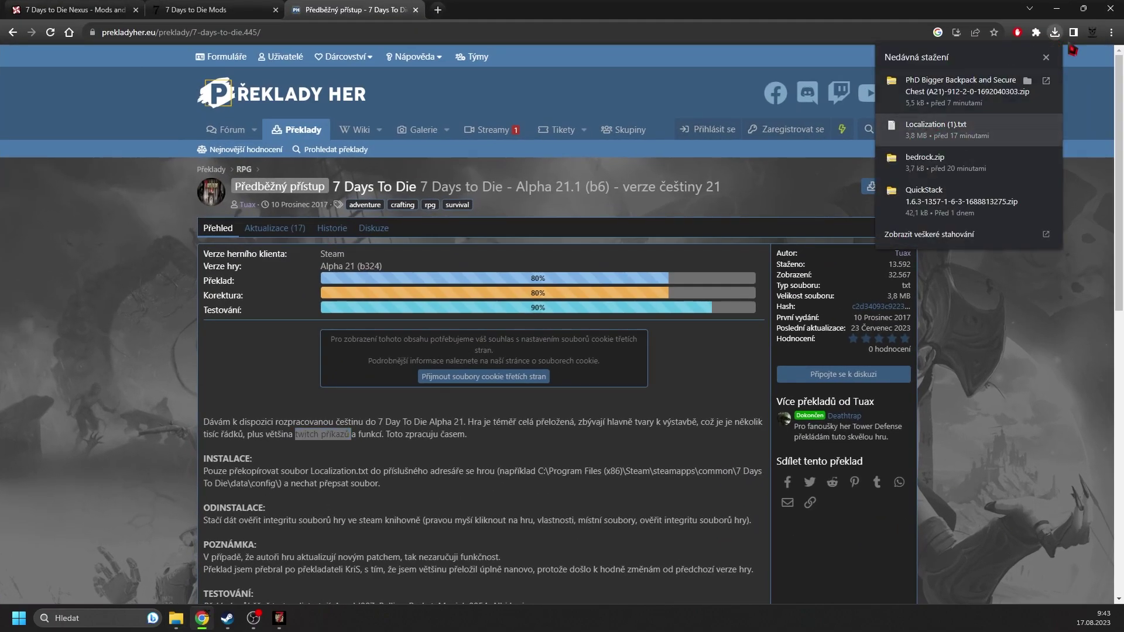
pyautogui.hotkey('alt', 'Tab')
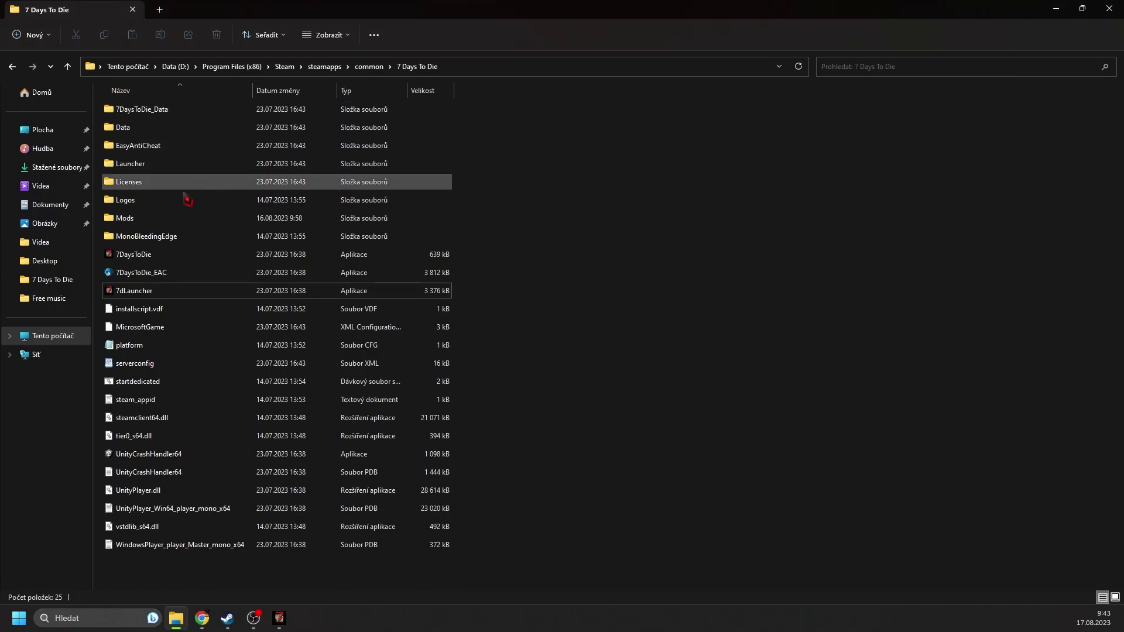
# Locate the Localization file in the game's Data\Config folder and its copy on the desktop, then return to the 7 Days To Die folder.
pyautogui.doubleClick(143, 128)
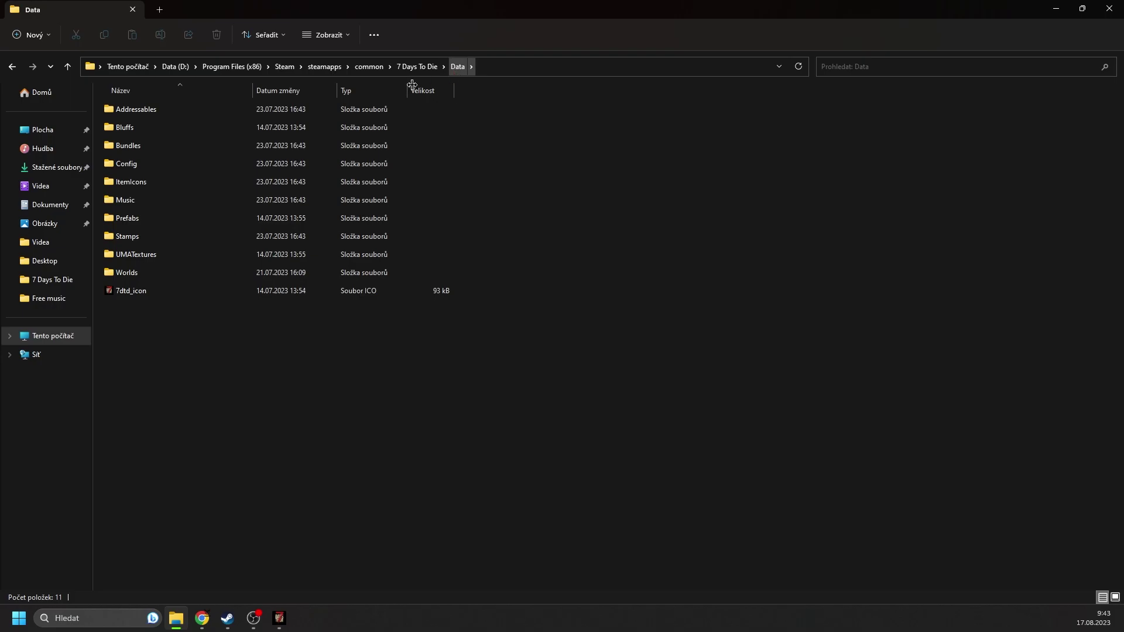
pyautogui.doubleClick(143, 166)
pyautogui.click(139, 441)
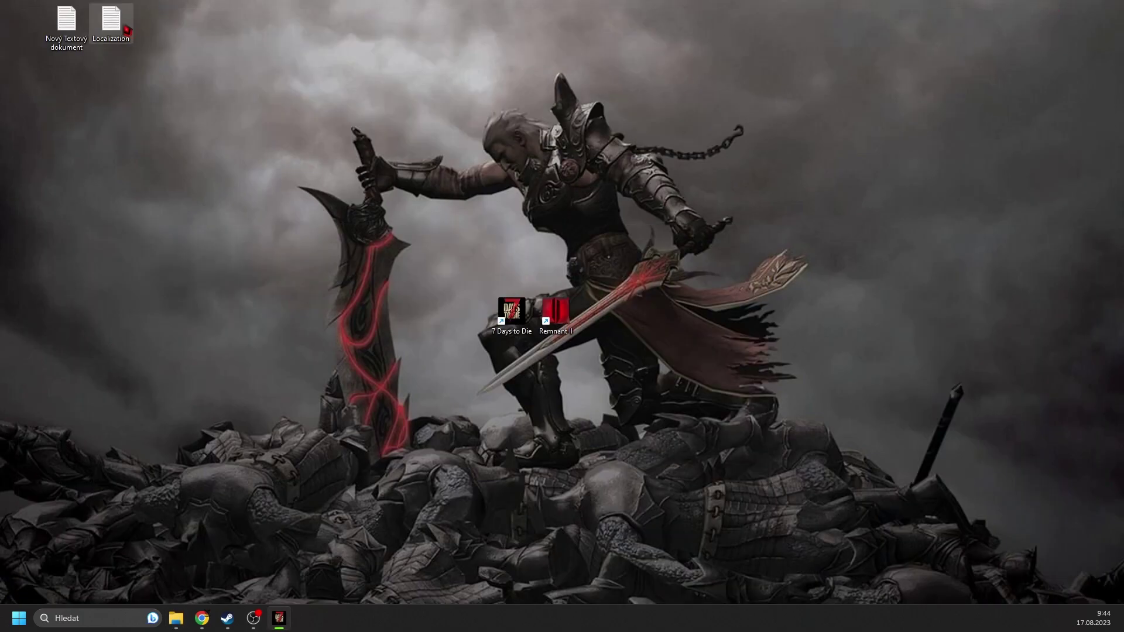
pyautogui.click(175, 618)
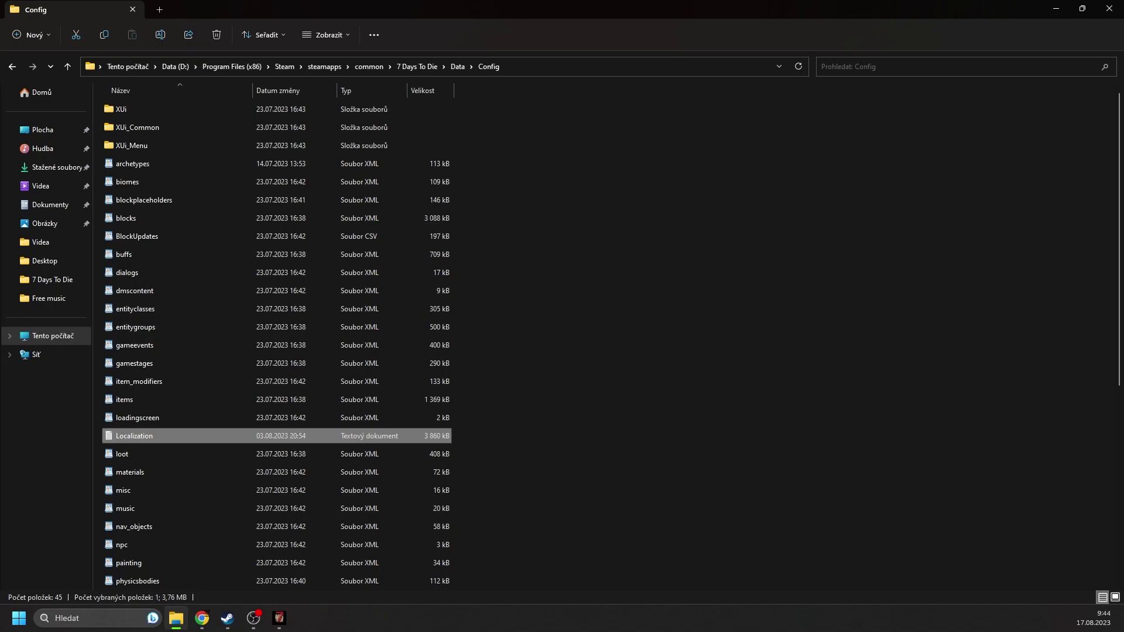
pyautogui.click(852, 245)
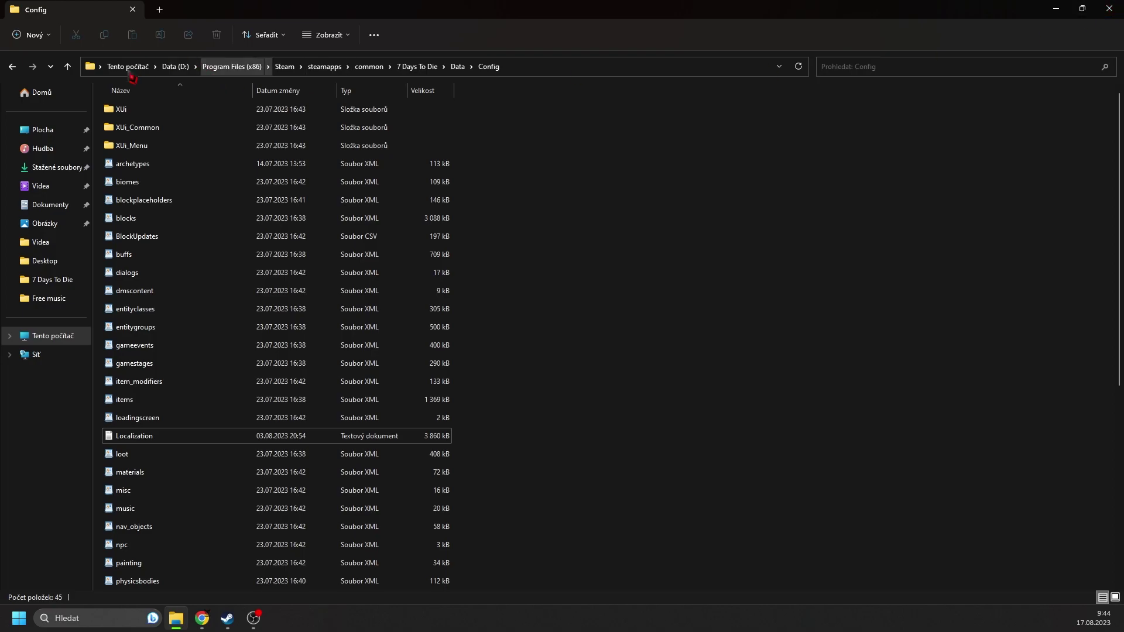
pyautogui.click(18, 67)
pyautogui.click(17, 70)
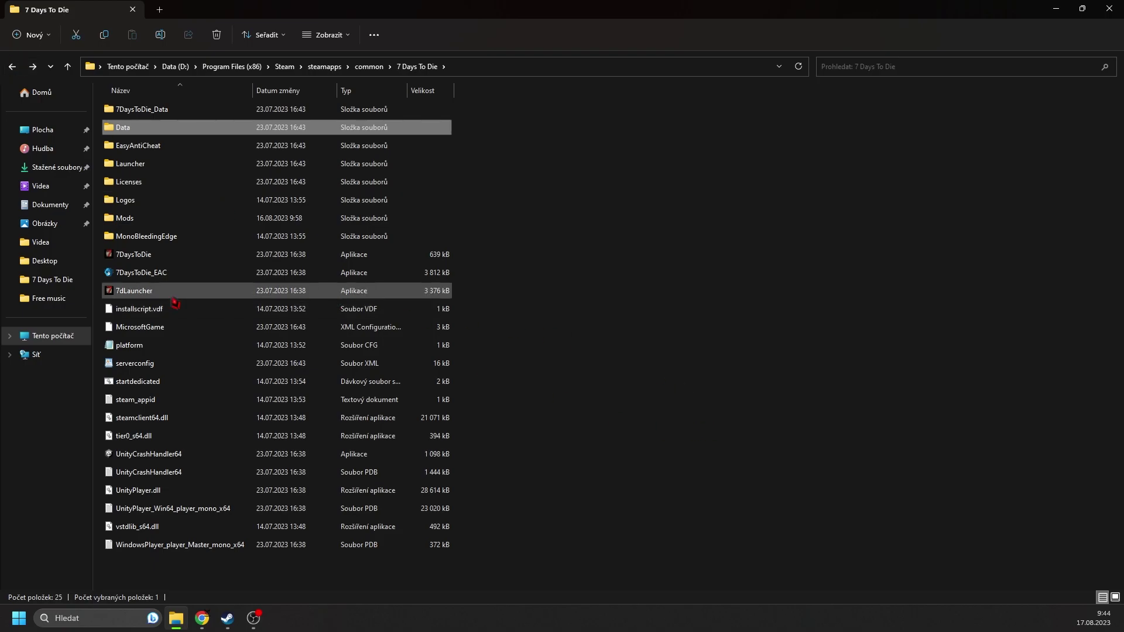
# Switch to Chrome and show the Nexus, 7 Days to Die Mods and Překlady her pages as download sources.
pyautogui.click(206, 619)
pyautogui.hotkey('ctrl', 'Tab')
pyautogui.hotkey('ctrl', 'Tab')
pyautogui.click(88, 9)
pyautogui.click(193, 9)
pyautogui.click(351, 10)
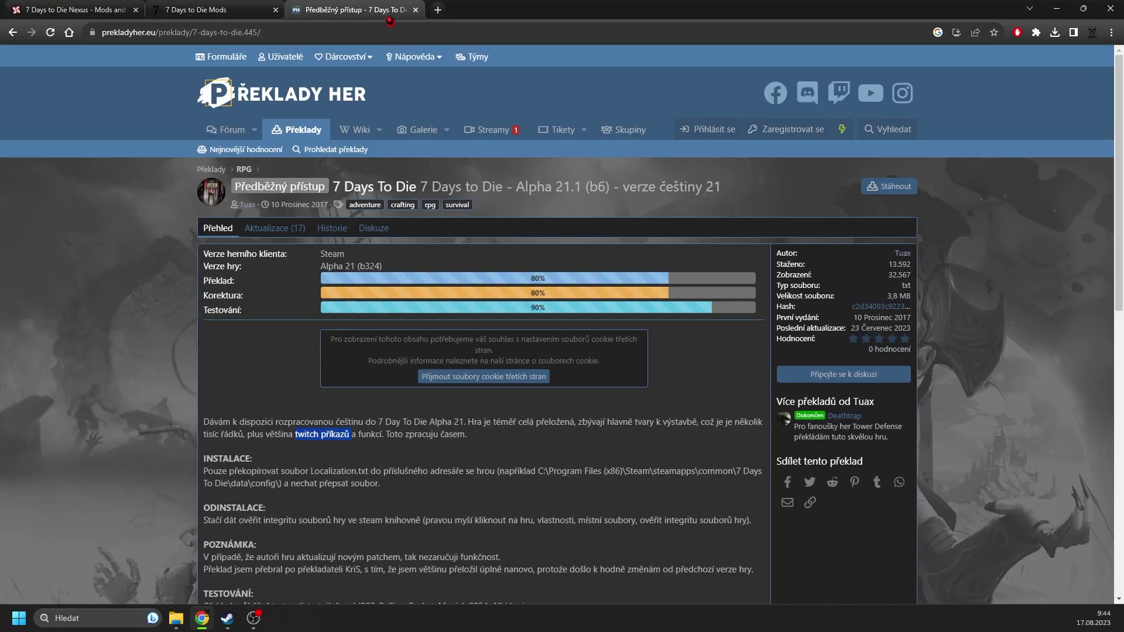
# Revisit the three source pages, finishing on the 7 Days To Die Nexus page with its mod search field active.
pyautogui.click(88, 10)
pyautogui.click(181, 9)
pyautogui.click(351, 9)
pyautogui.click(88, 9)
pyautogui.click(714, 63)
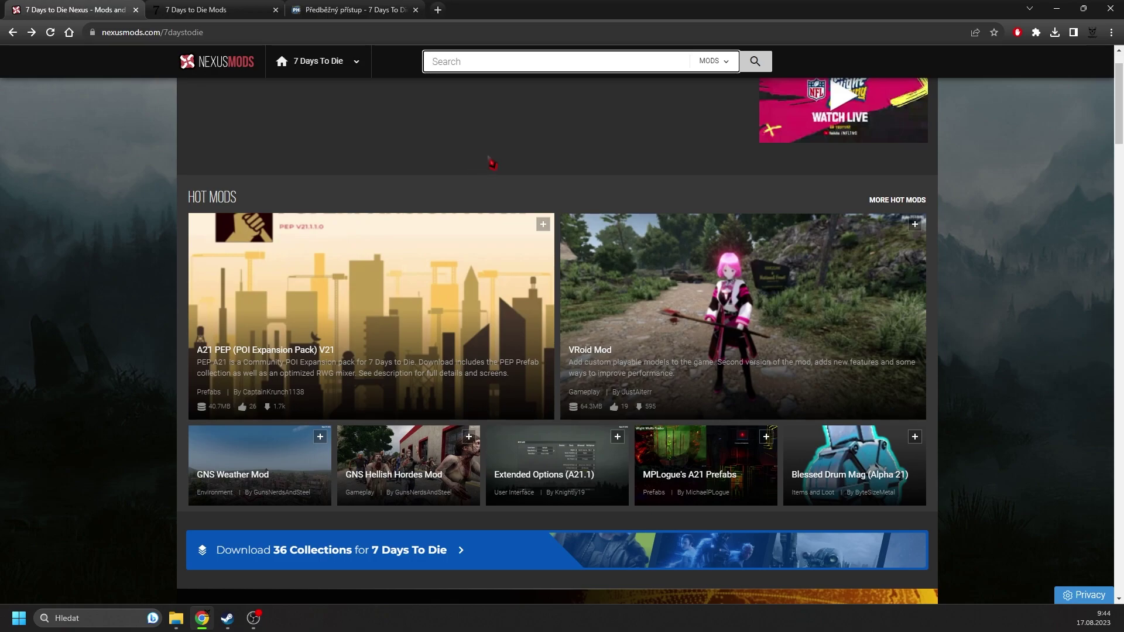
# Show the Czech translation page once more, then minimize Chrome to return to the 7 Days To Die game folder.
pyautogui.click(333, 9)
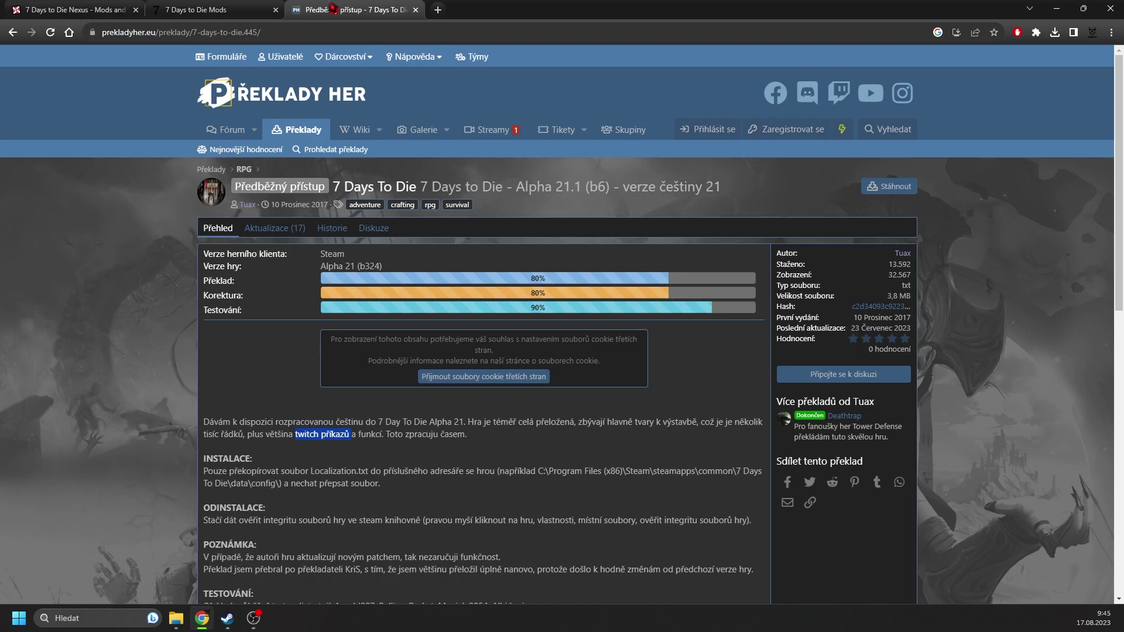
pyautogui.click(1062, 9)
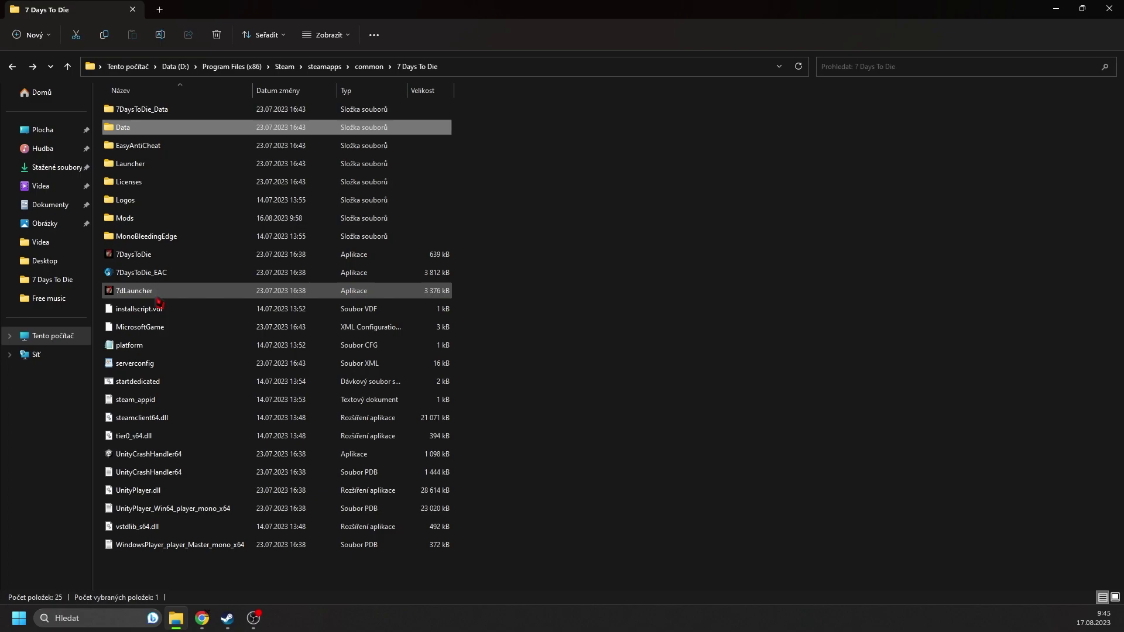
pyautogui.click(684, 384)
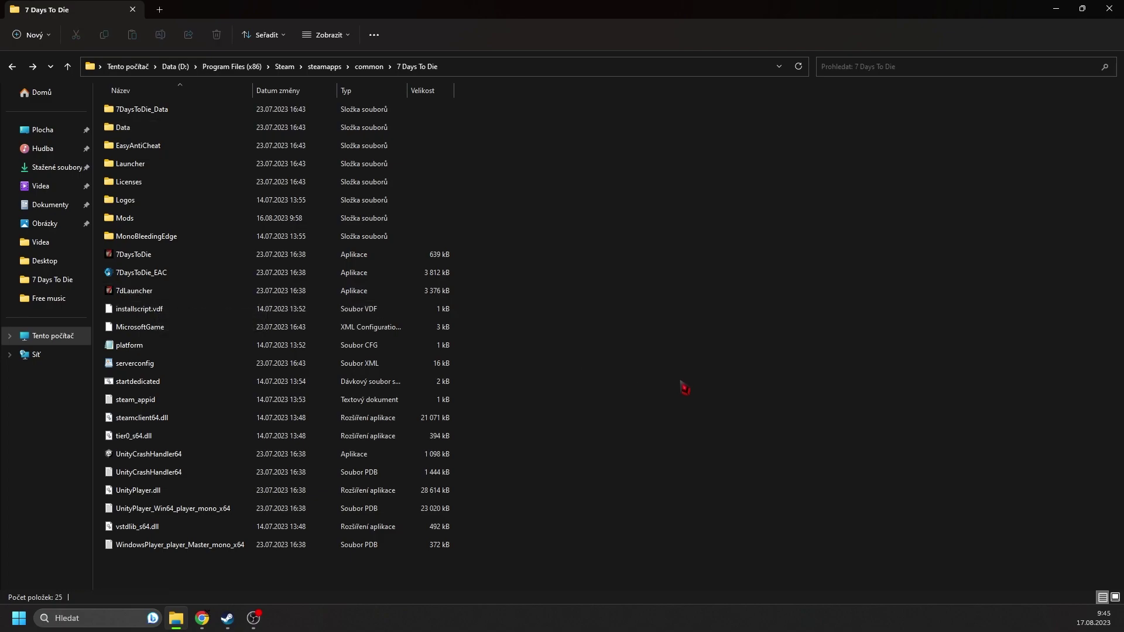